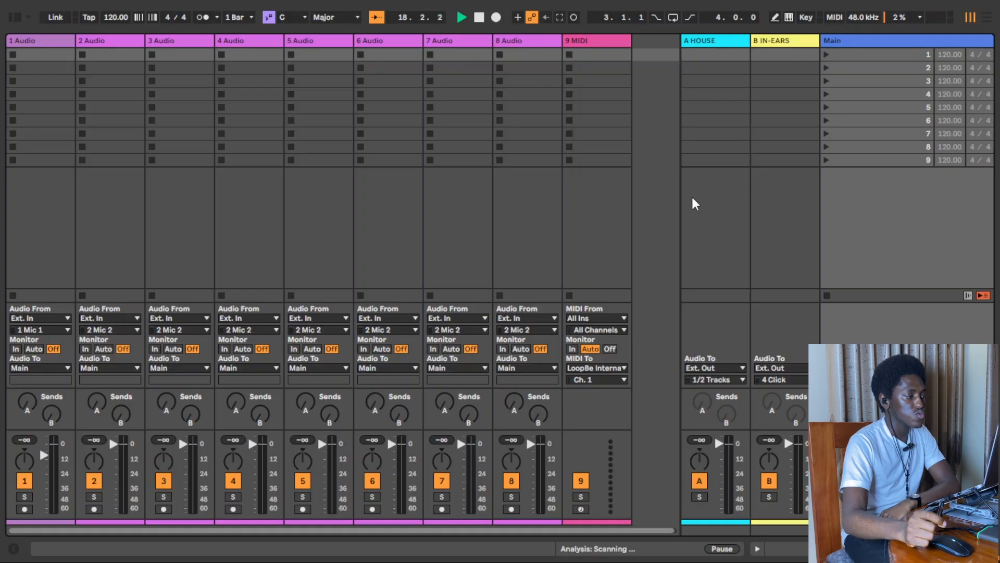
Stop playback, then enter and leave MIDI mapping mode with the MIDI track selected.
{"action": "key", "text": "space"}
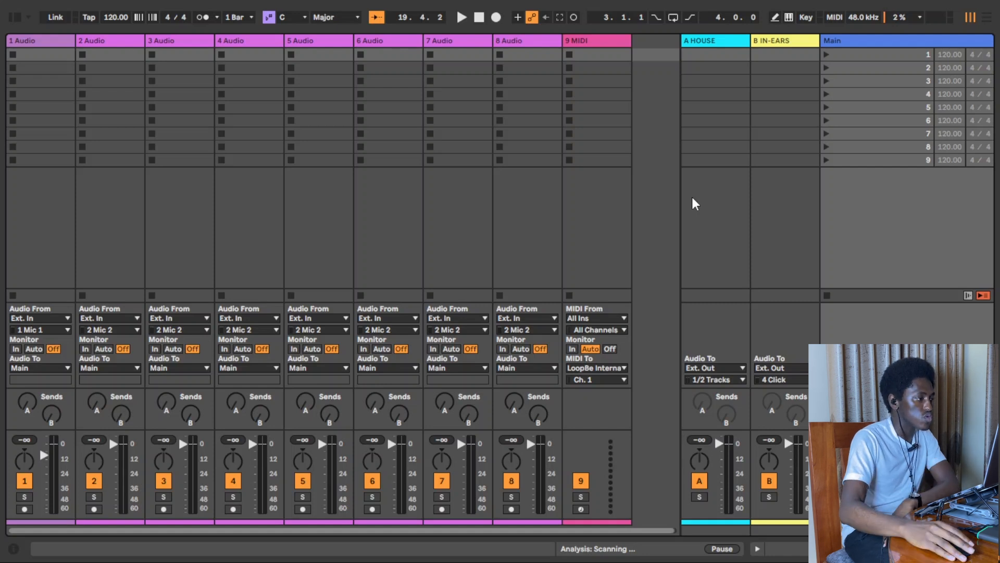
{"action": "left_click", "coordinate": [606, 208]}
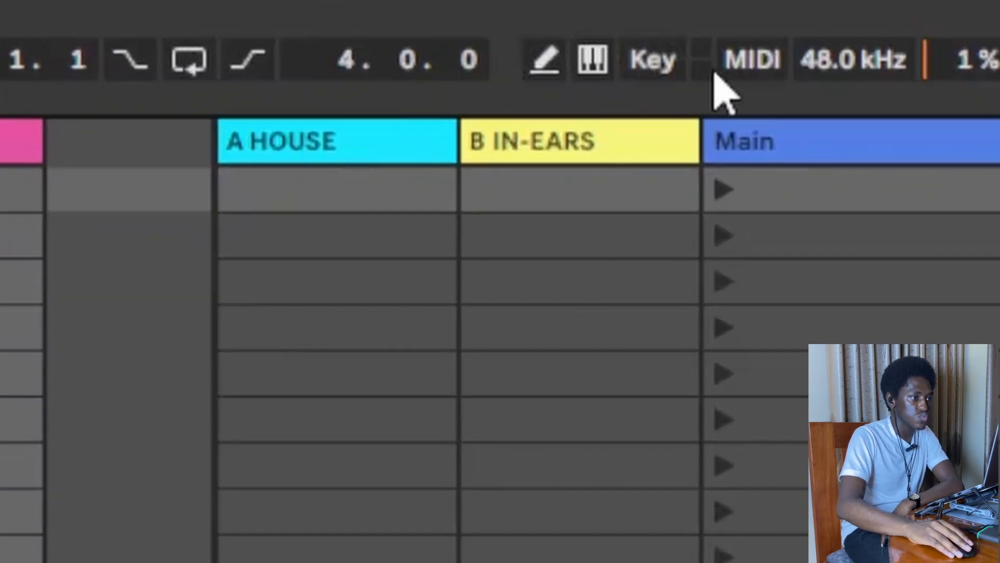
{"action": "left_click", "coordinate": [748, 69]}
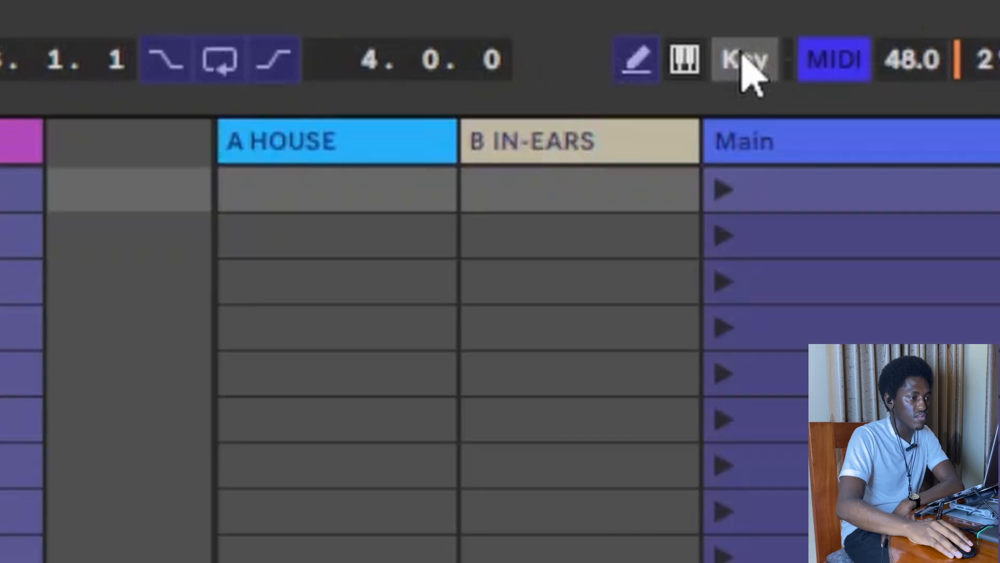
{"action": "left_click", "coordinate": [836, 55]}
Assign the T key to Tap Tempo in key mapping mode, and leave the mode.
{"action": "left_click", "coordinate": [682, 55]}
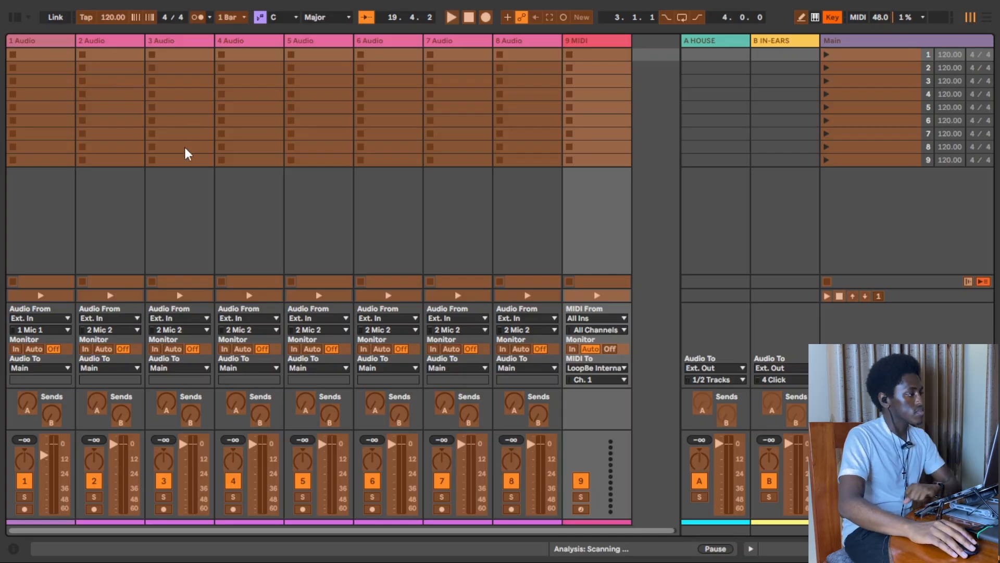
{"action": "left_click", "coordinate": [83, 17]}
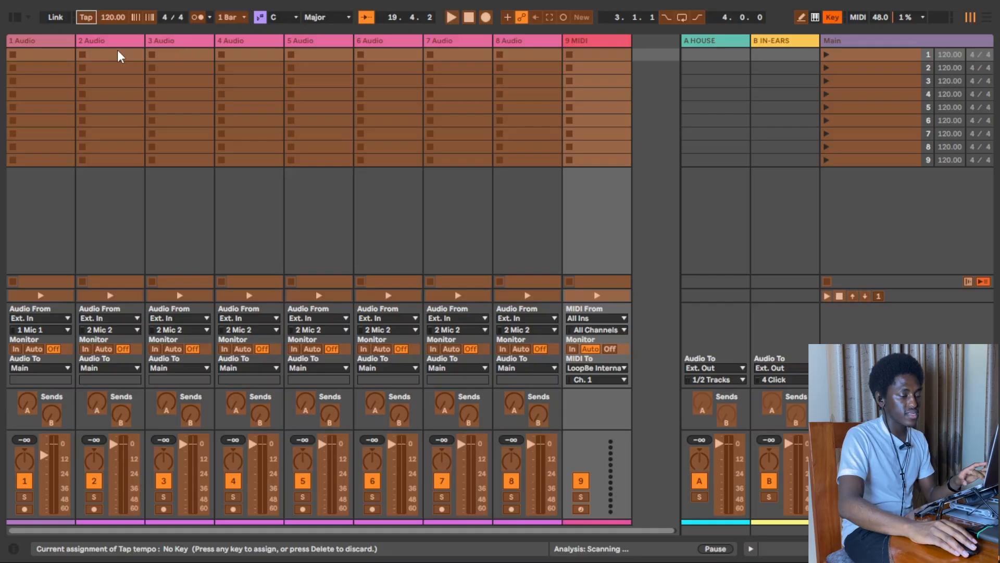
{"action": "key", "text": "t"}
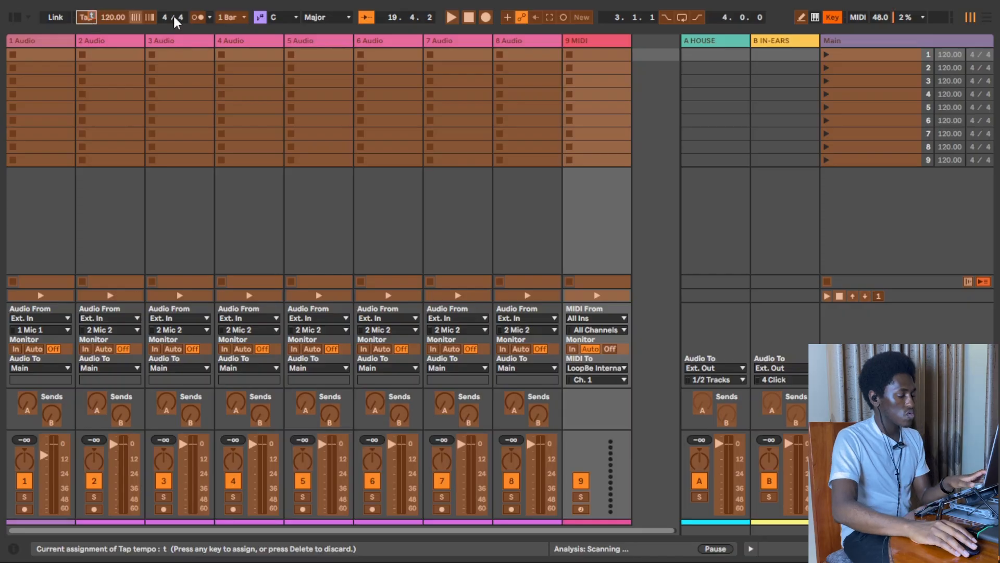
{"action": "left_click", "coordinate": [833, 14]}
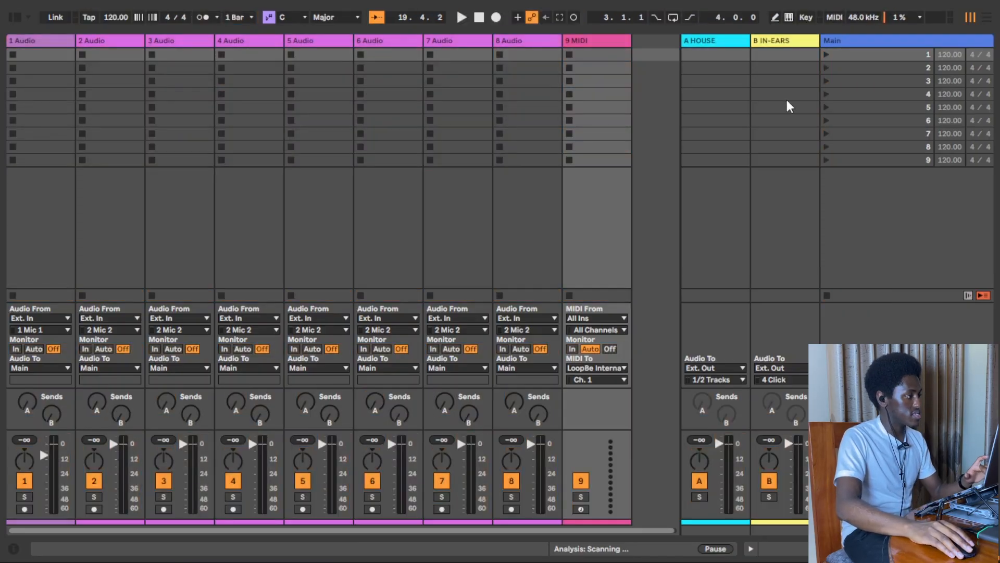
Tap in a song tempo of 106.47 BPM with the assigned tap tempo key, starting playback.
{"action": "key", "text": "t"}
{"action": "key", "text": "t"}
{"action": "key", "text": "t"}
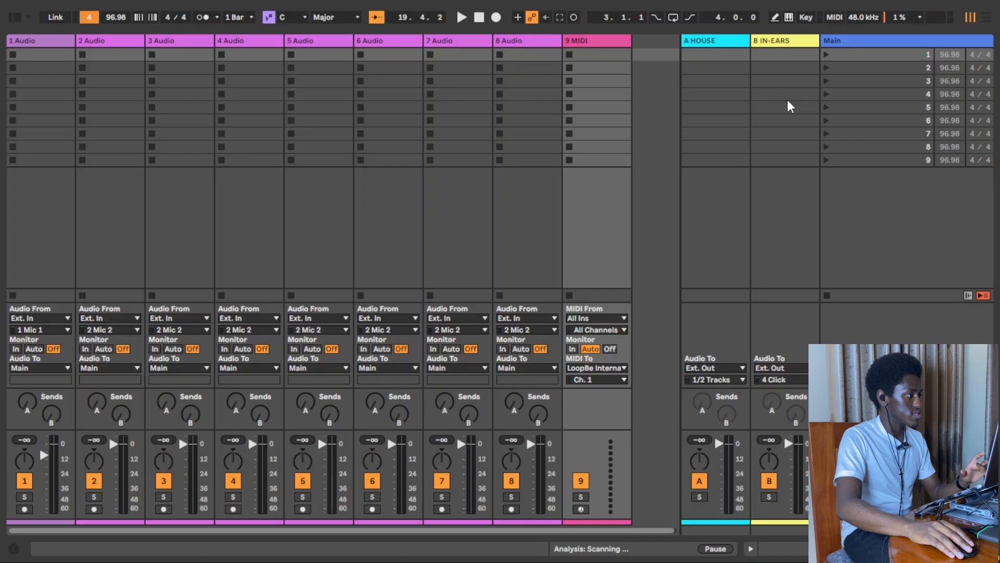
{"action": "key", "text": "t"}
{"action": "key", "text": "t"}
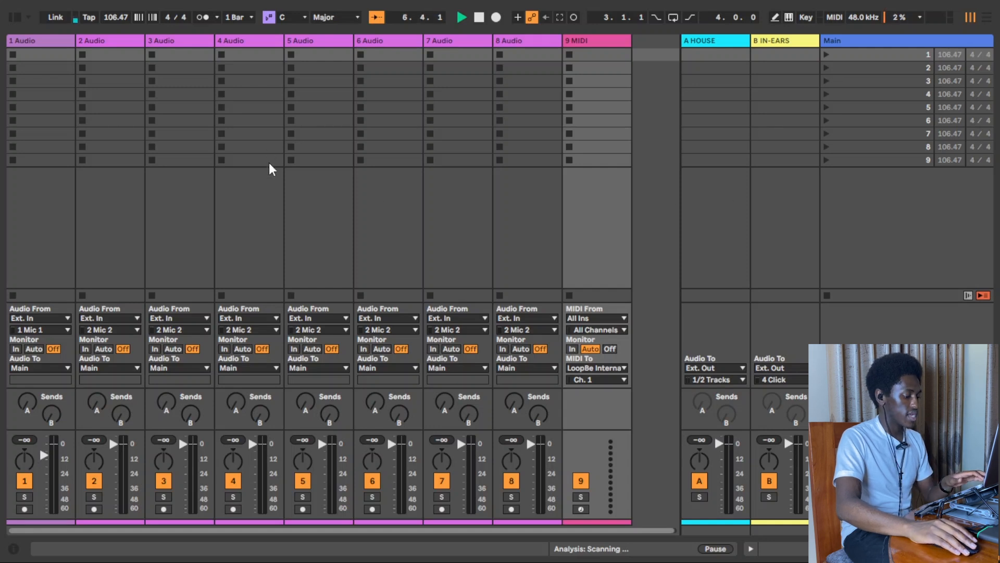
Assign the Y key to the Metronome switch in key mapping mode, and leave the mode.
{"action": "left_click", "coordinate": [802, 17]}
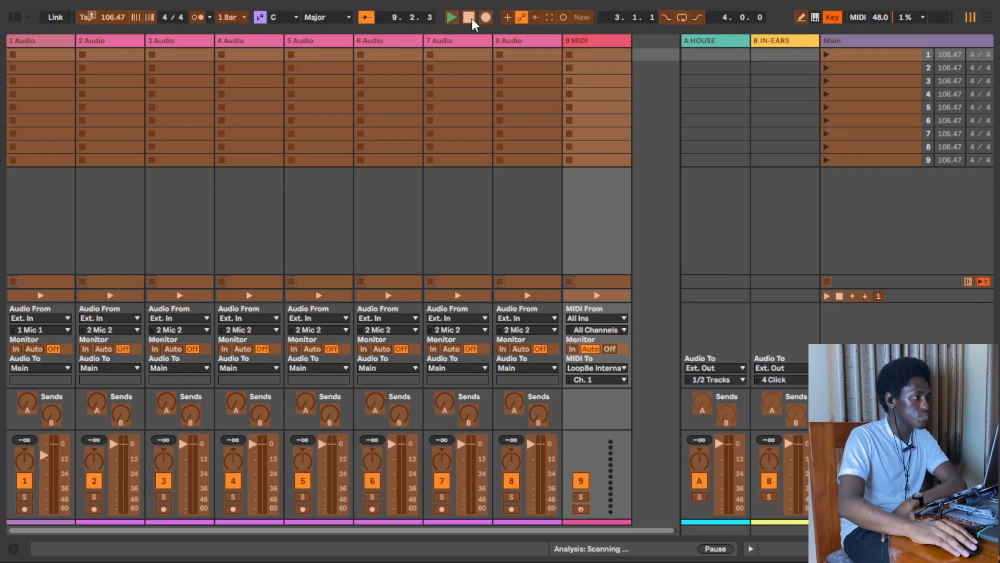
{"action": "left_click", "coordinate": [198, 17]}
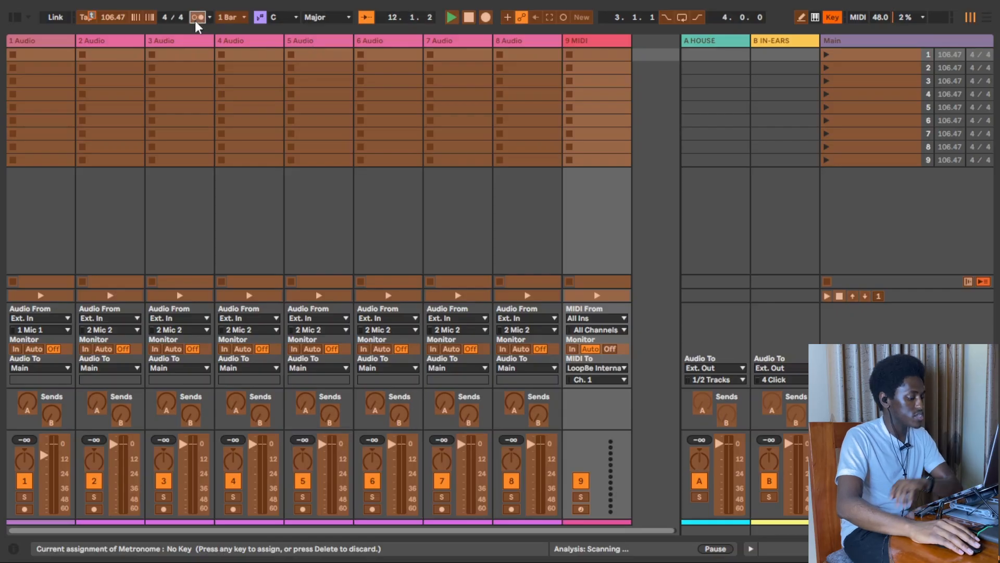
{"action": "key", "text": "y"}
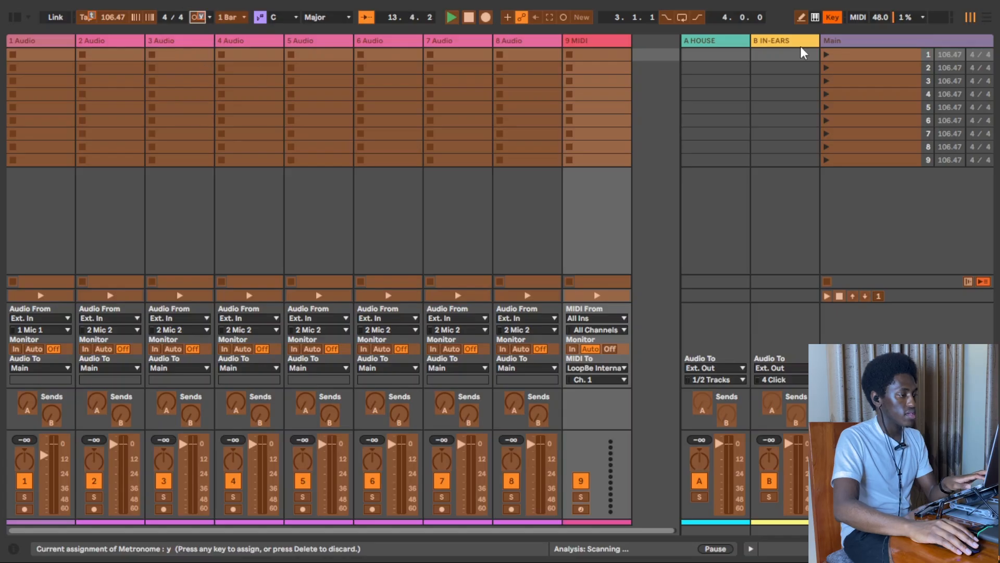
{"action": "left_click", "coordinate": [837, 17]}
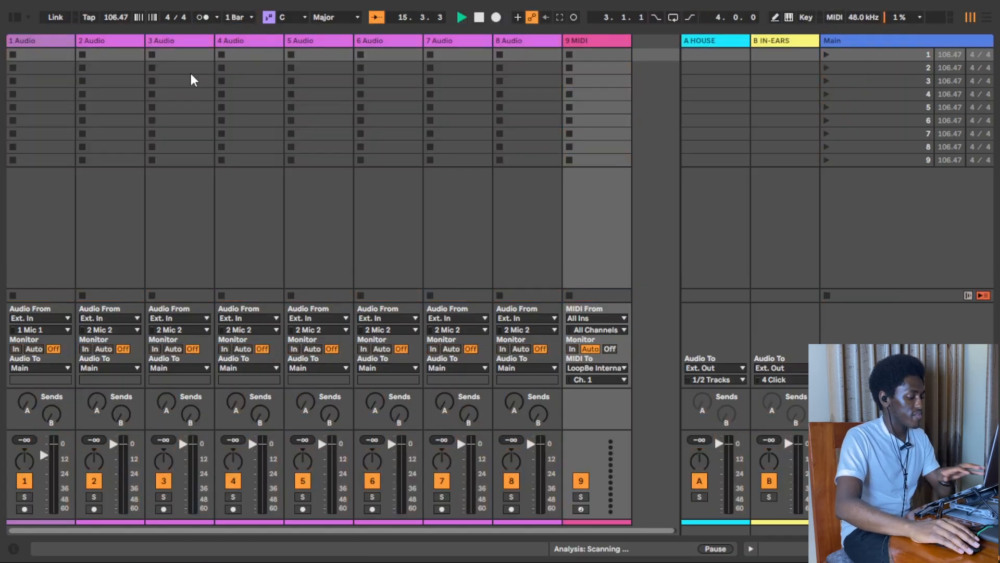
Test the metronome's key assignment by switching it on and off, and stop playback.
{"action": "key", "text": "m"}
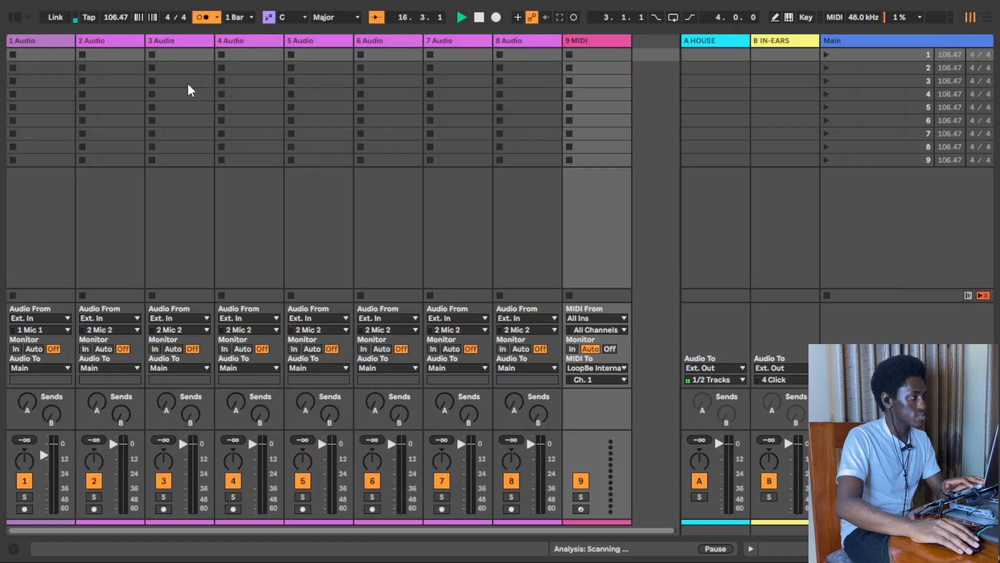
{"action": "key", "text": "m"}
{"action": "key", "text": "space"}
{"action": "key", "text": "t"}
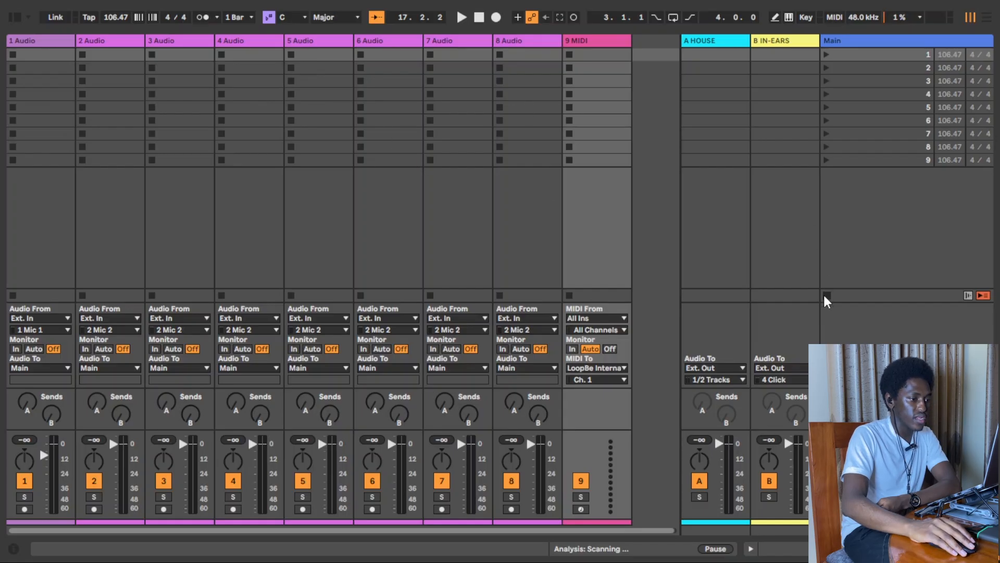
Assign the S key to the Main track's Stop Clip control in key mapping mode, and leave the mode.
{"action": "key", "text": "ctrl+k"}
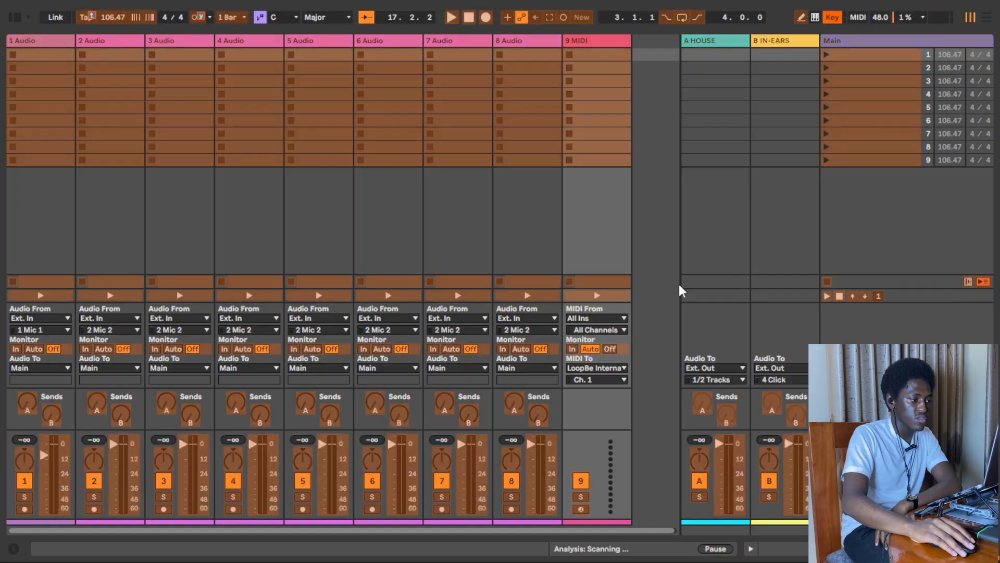
{"action": "left_click", "coordinate": [829, 281]}
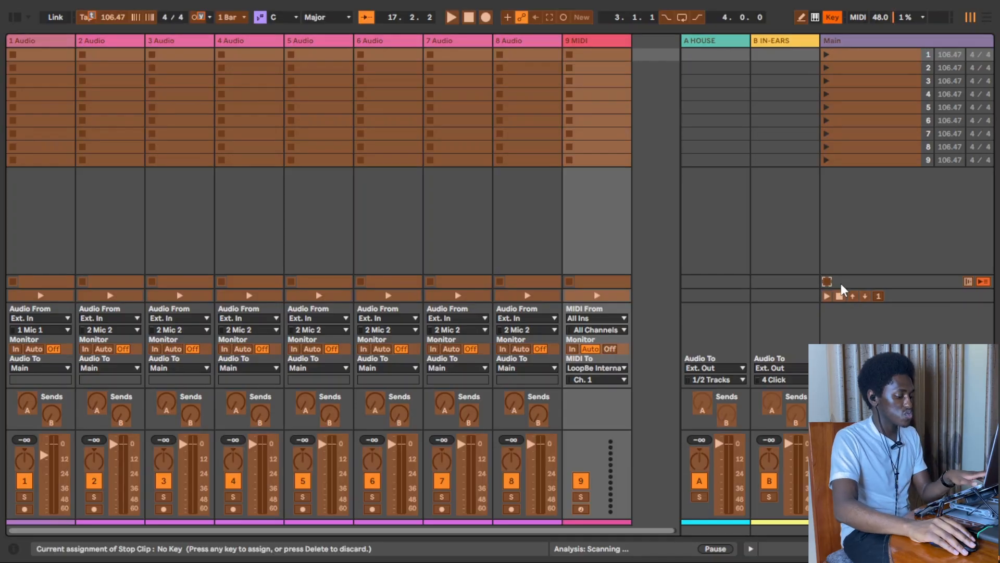
{"action": "key", "text": "ctrl"}
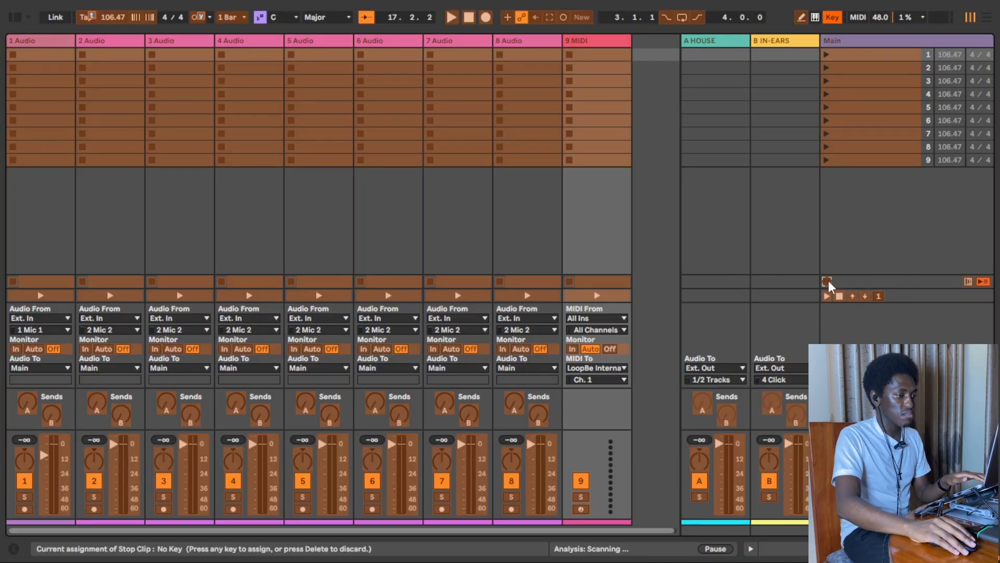
{"action": "key", "text": "s"}
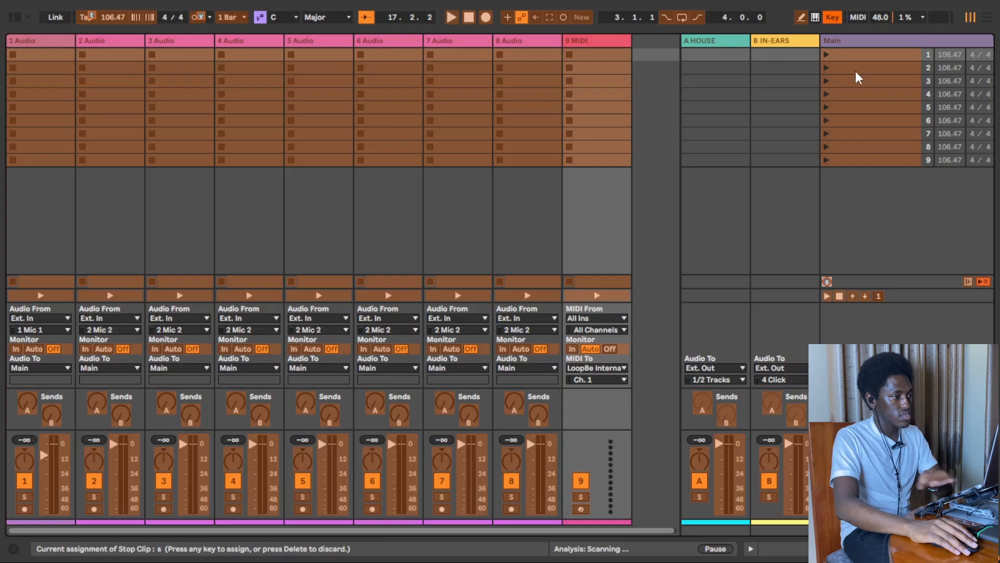
{"action": "left_click", "coordinate": [832, 18]}
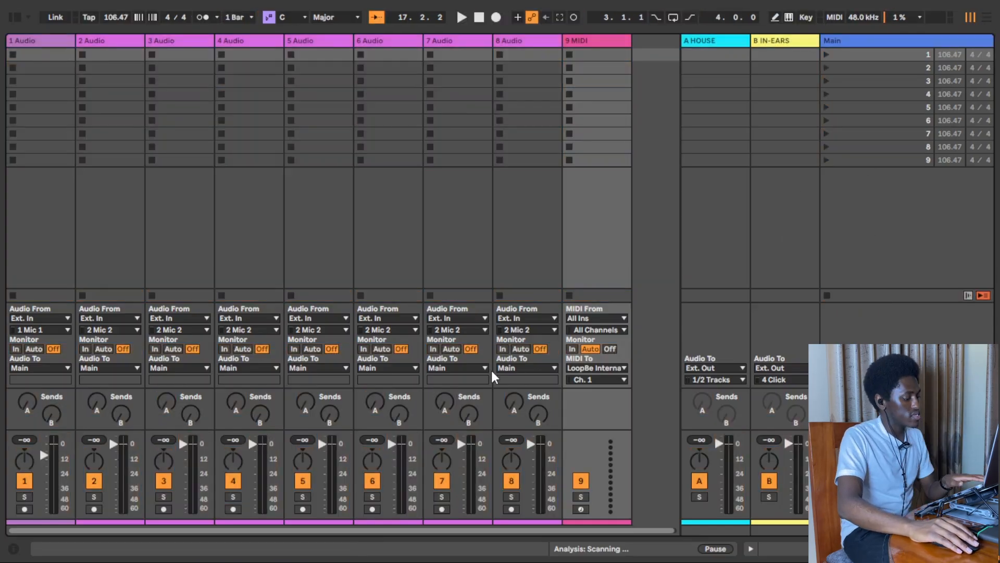
Add UGOS LOOP 102.wav from the Loops collection to the first clip slot of track 1.
{"action": "key", "text": "space"}
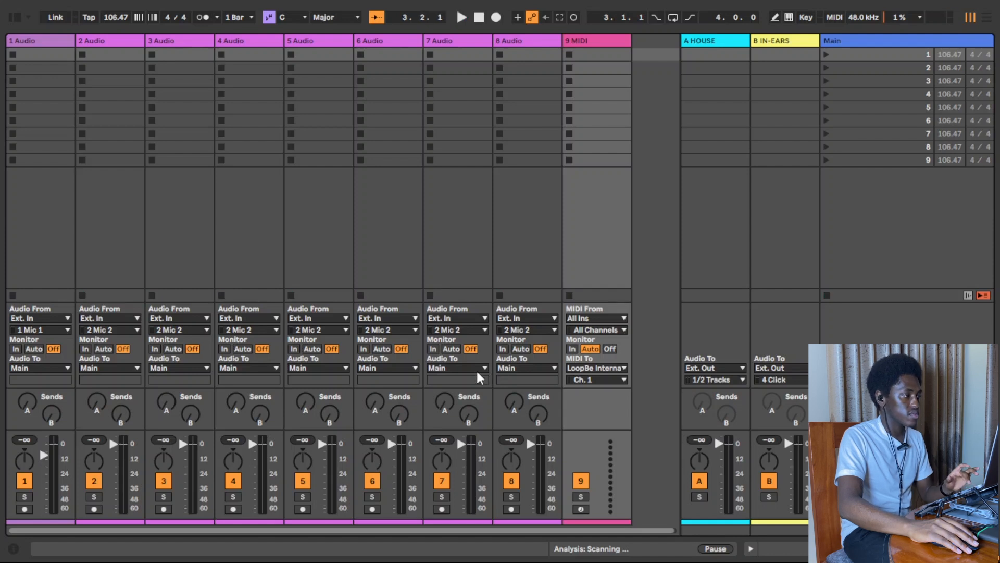
{"action": "left_click", "coordinate": [15, 17]}
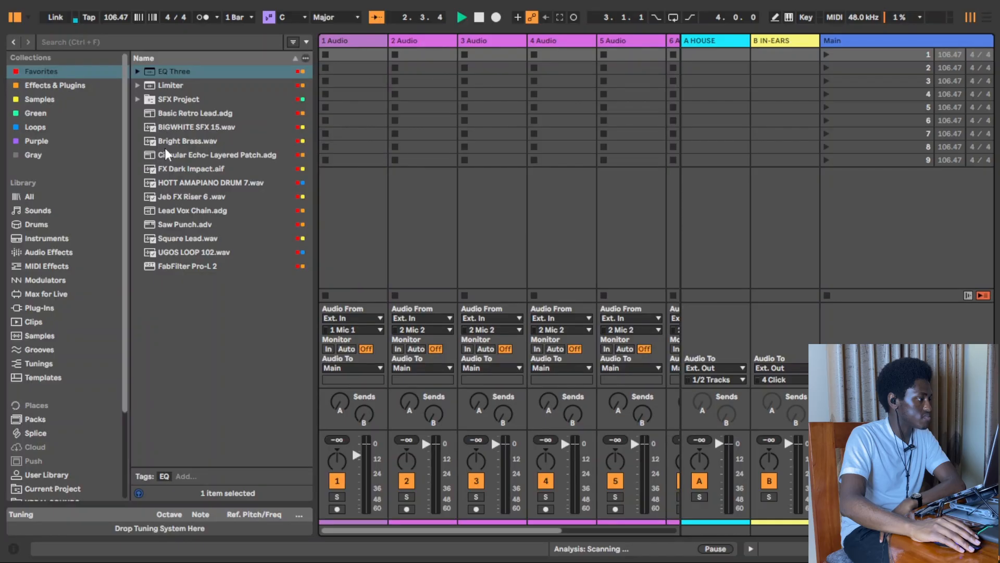
{"action": "left_click", "coordinate": [47, 127]}
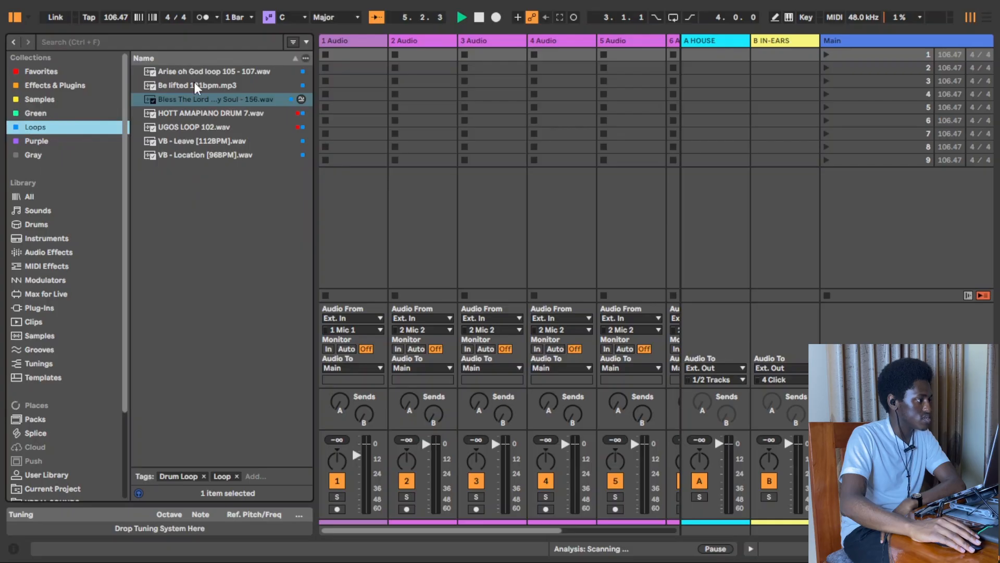
{"action": "left_click_drag", "start_coordinate": [206, 126], "coordinate": [383, 55]}
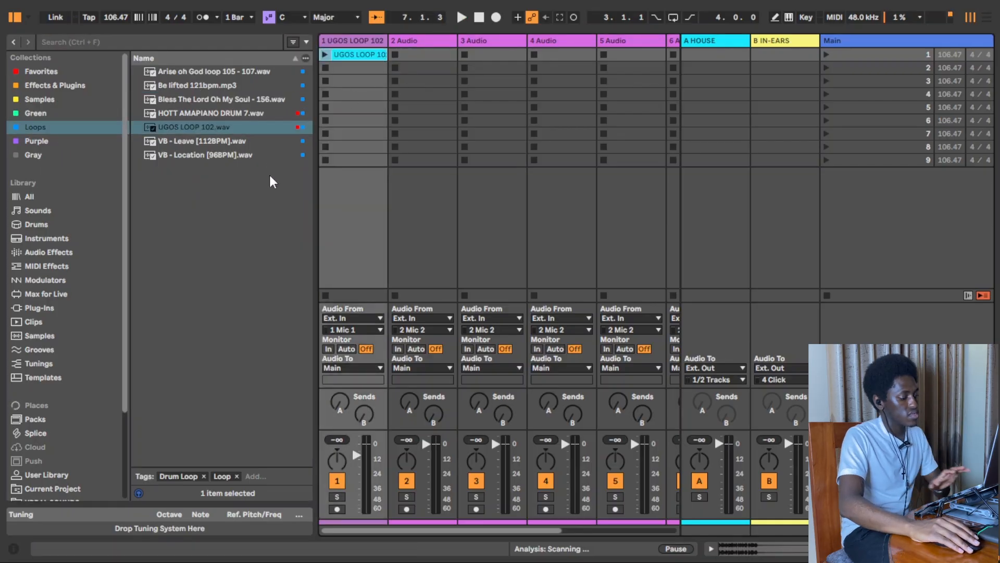
Launch the loop clip on track 1 and set the song tempo to 106, then to 115 BPM.
{"action": "left_click", "coordinate": [324, 55]}
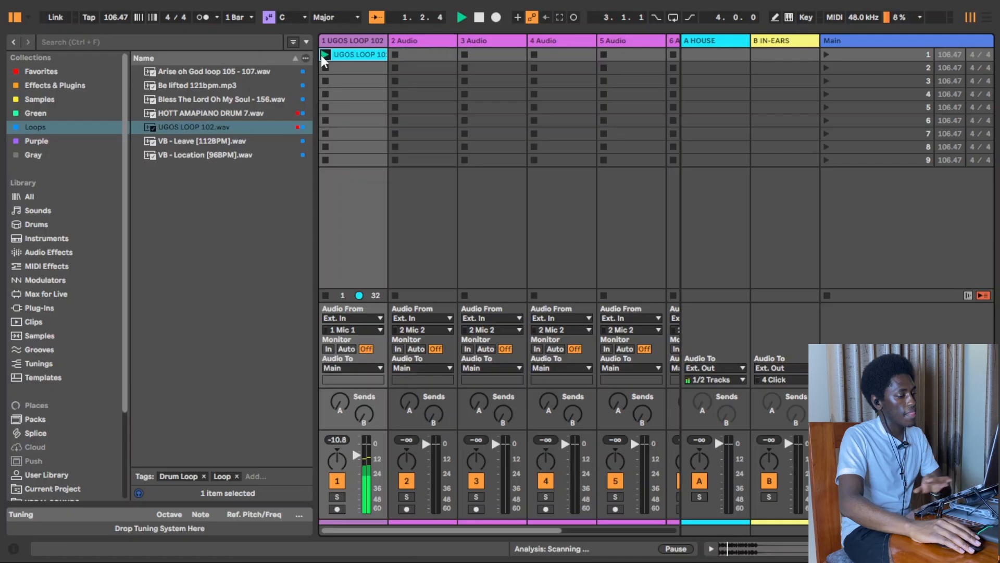
{"action": "left_click", "coordinate": [112, 17]}
{"action": "type", "text": "106"}
{"action": "key", "text": "Return"}
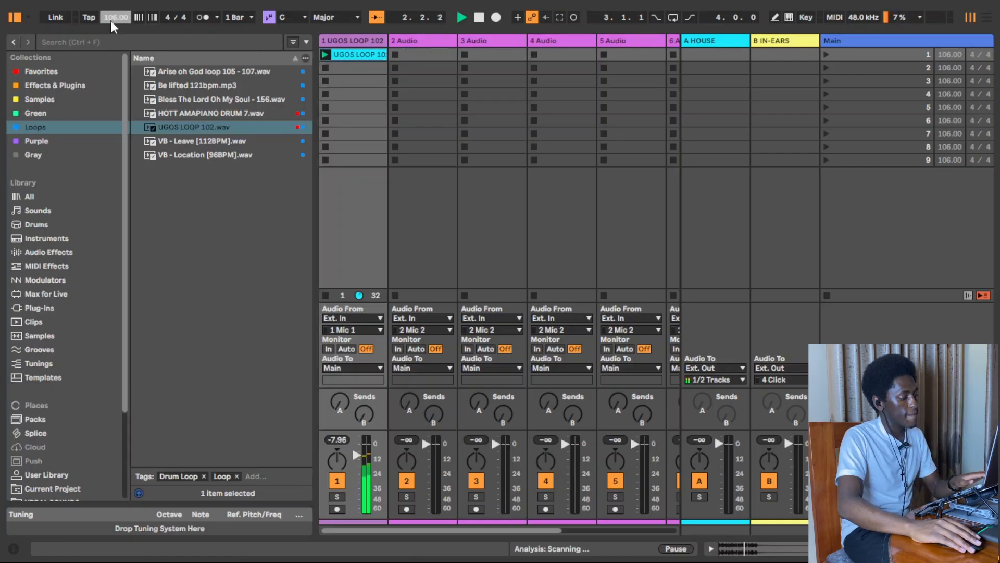
{"action": "type", "text": "115"}
{"action": "key", "text": "Return"}
{"action": "left_click", "coordinate": [480, 211]}
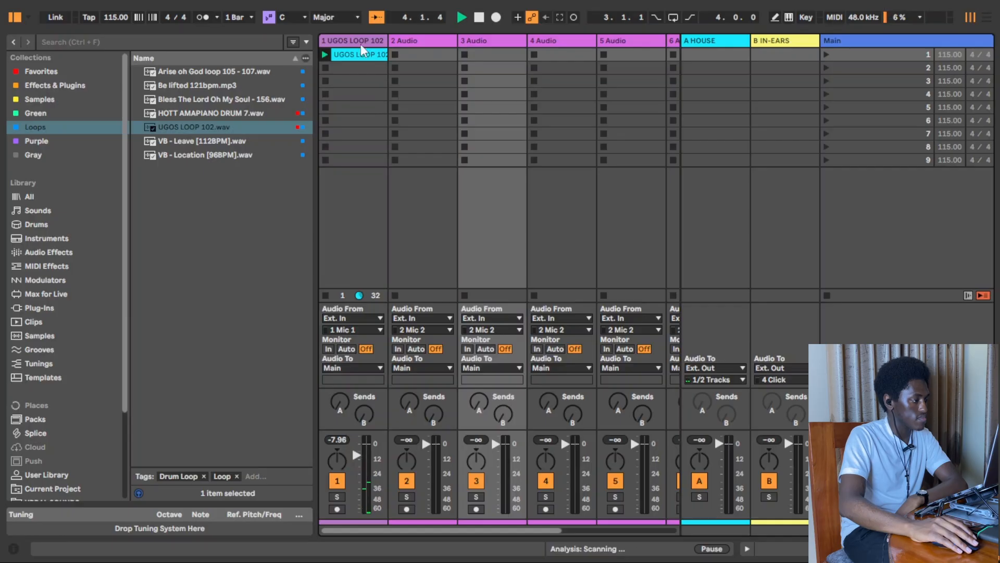
Relaunch the UGOS LOOP 102 clip, set its loop to bars 1.1.1 to 3.1.1, and close its detail view.
{"action": "left_click", "coordinate": [325, 52]}
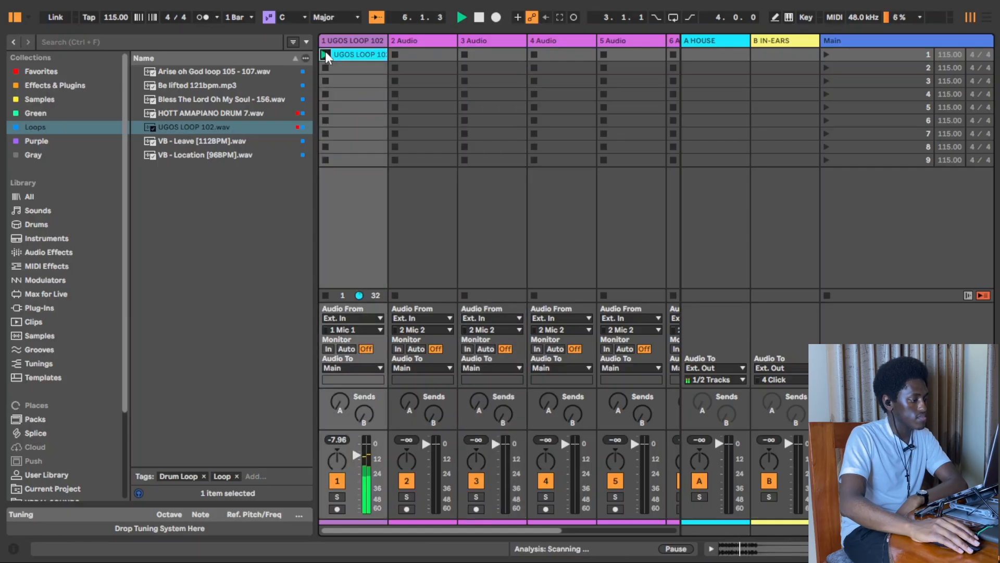
{"action": "double_click", "coordinate": [352, 55]}
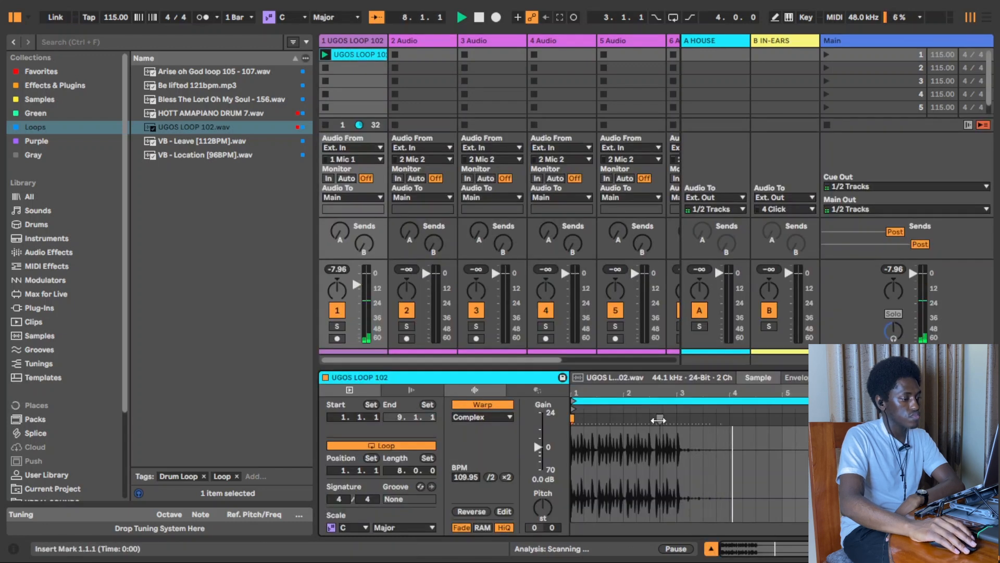
{"action": "left_click_drag", "start_coordinate": [677, 438], "coordinate": [573, 438]}
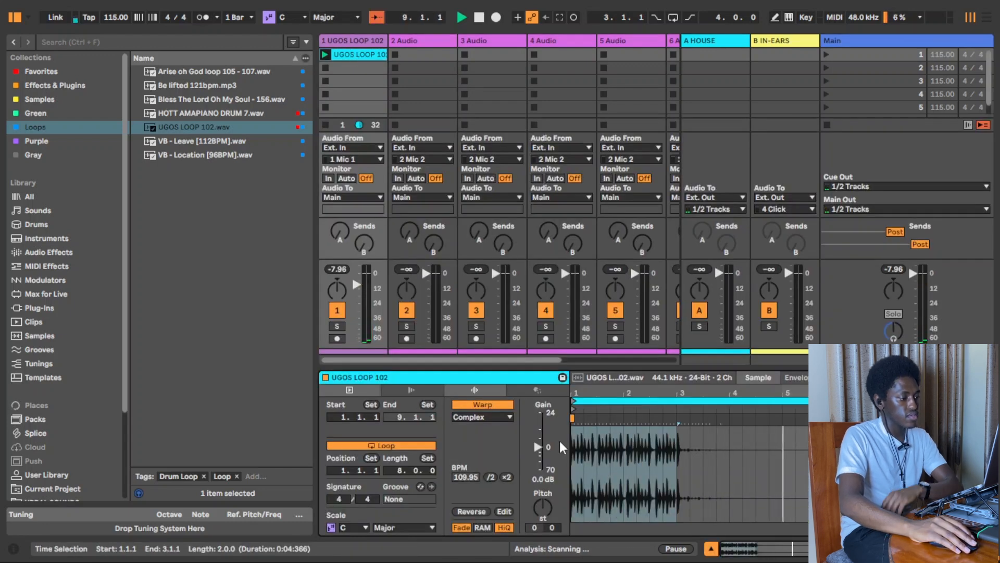
{"action": "key", "text": "ctrl+l"}
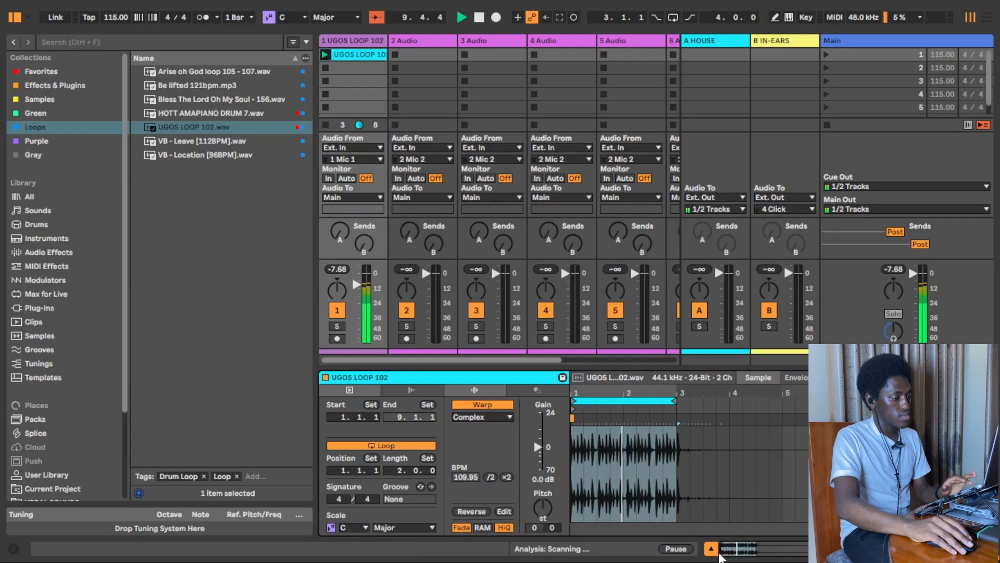
{"action": "left_click", "coordinate": [711, 548]}
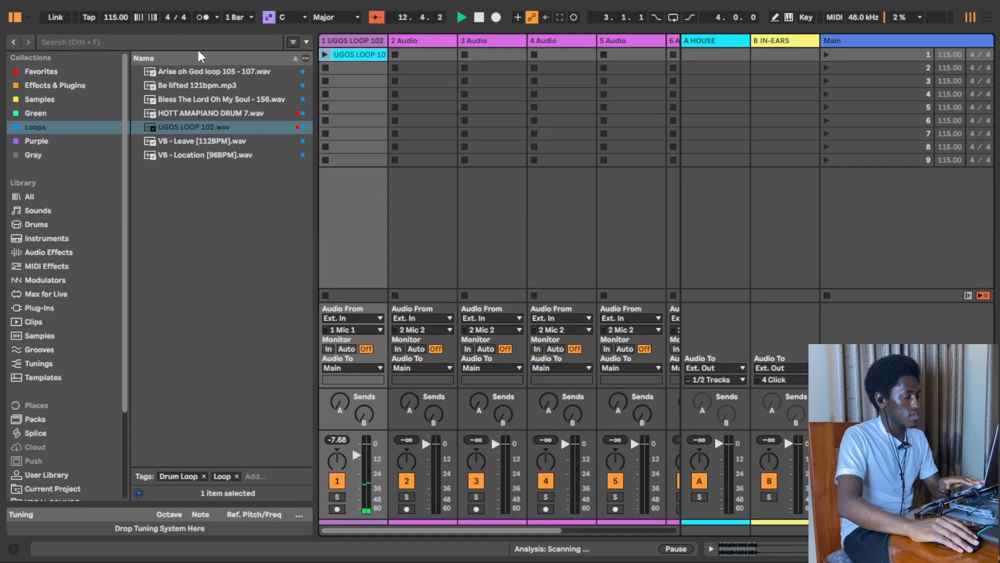
Restart the UGOS LOOP 102 clip with the metronome switched on, and open the clip's detail view.
{"action": "key", "text": "space"}
{"action": "left_click", "coordinate": [325, 54]}
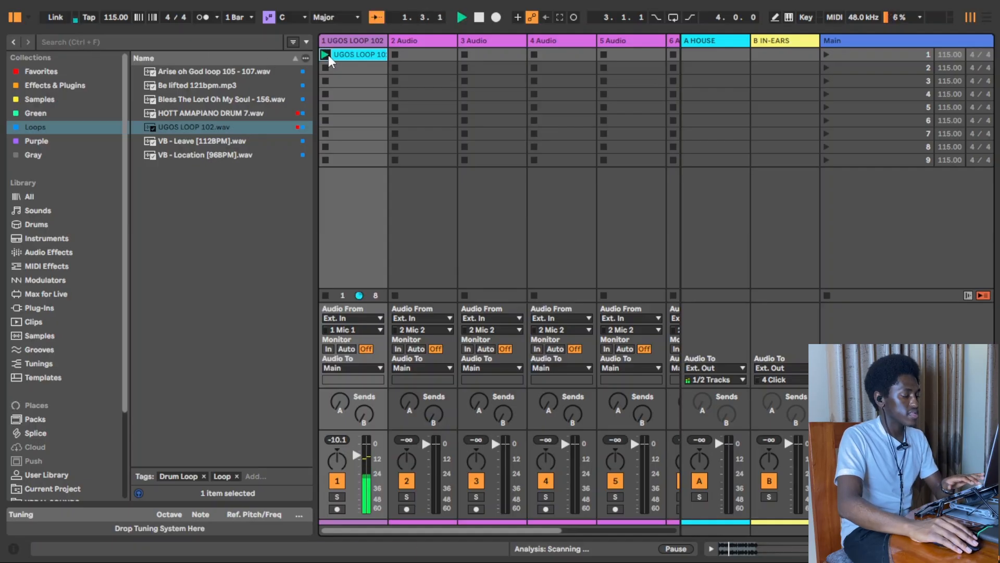
{"action": "key", "text": "o"}
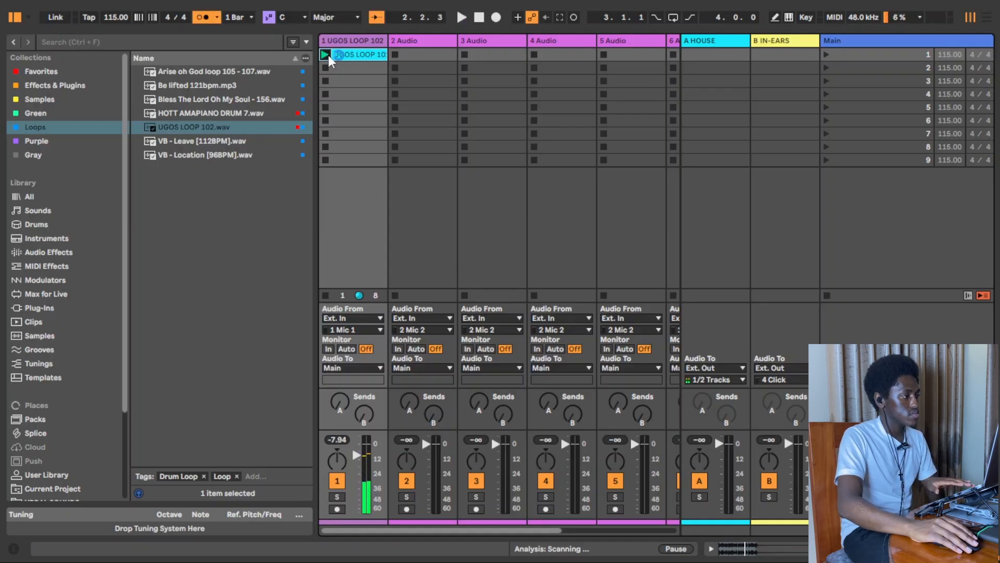
{"action": "double_click", "coordinate": [362, 54]}
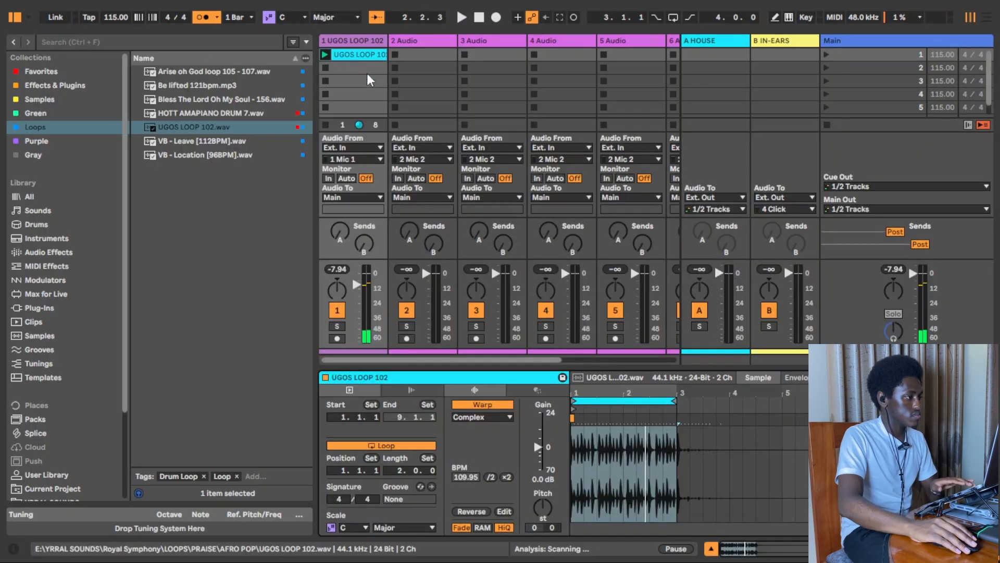
Re-enable Warp on the UGOS LOOP 102 clip and set the clip's tempo to 102 BPM.
{"action": "left_click", "coordinate": [576, 446]}
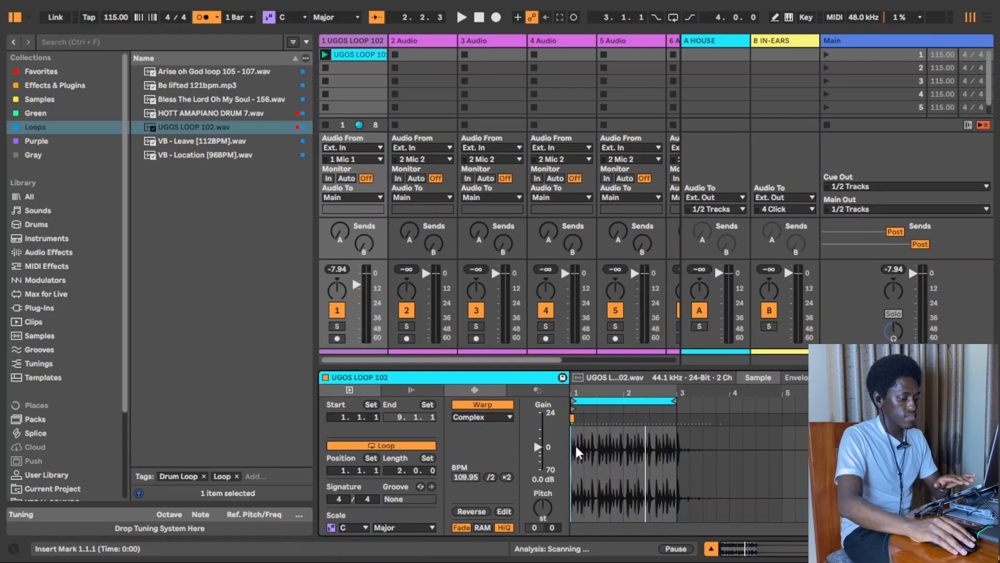
{"action": "key", "text": "plus"}
{"action": "key", "text": "plus"}
{"action": "key", "text": "plus"}
{"action": "key", "text": "plus"}
{"action": "key", "text": "plus"}
{"action": "key", "text": "plus"}
{"action": "key", "text": "plus"}
{"action": "key", "text": "plus"}
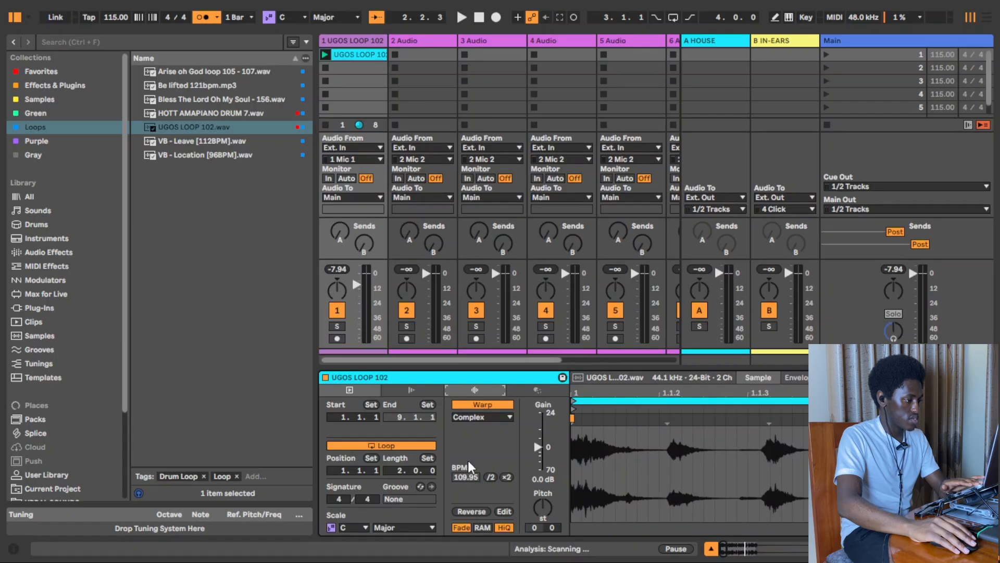
{"action": "left_click", "coordinate": [486, 405]}
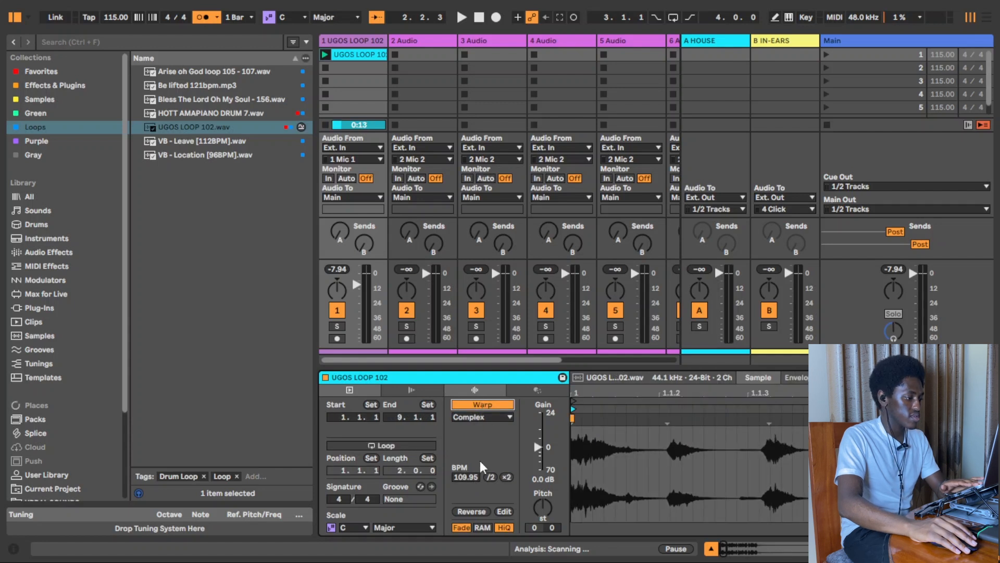
{"action": "left_click", "coordinate": [462, 477]}
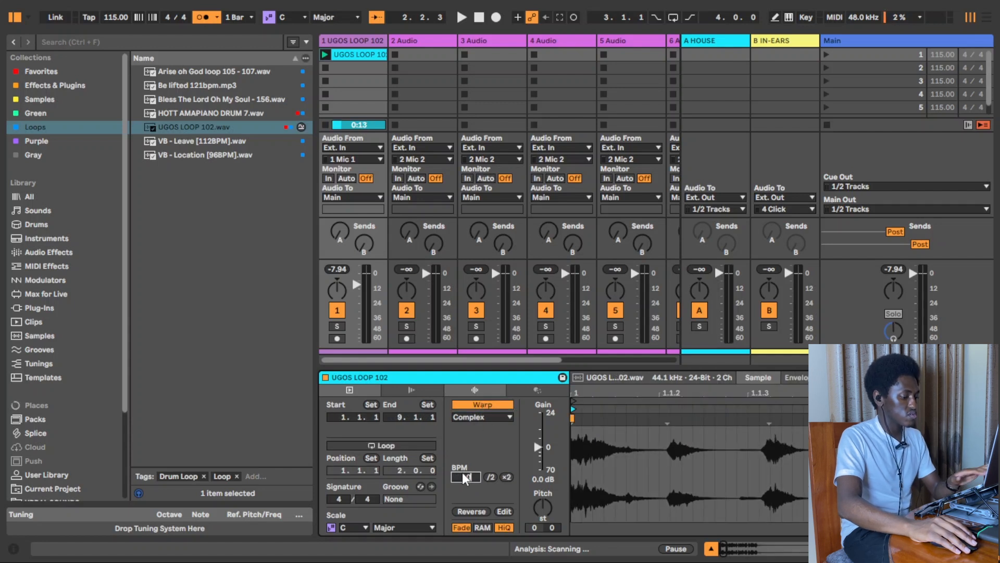
{"action": "key", "text": "Return"}
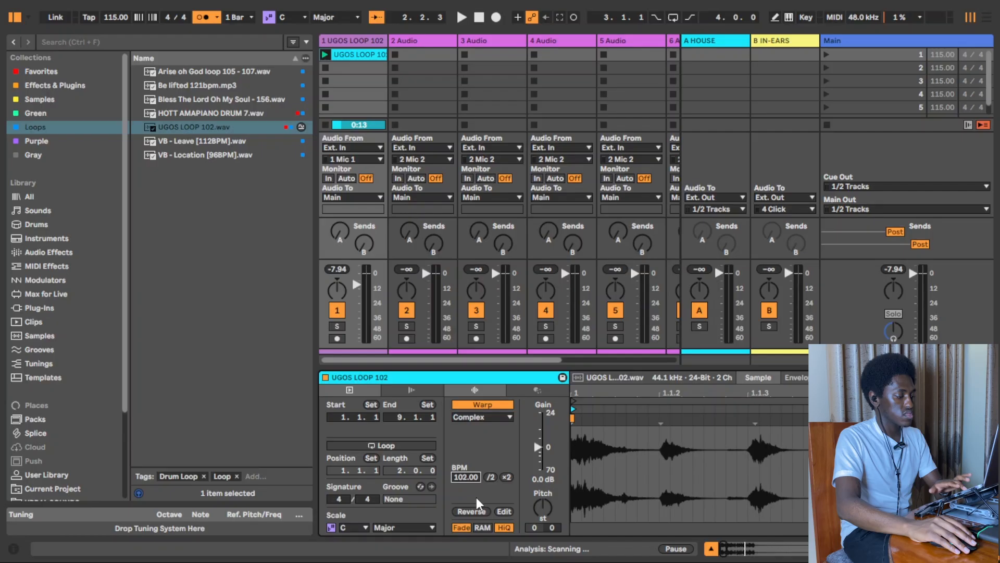
Play the UGOS LOOP 102 clip and loop its first two bars, starting at 1.1.1.
{"action": "left_click", "coordinate": [646, 447]}
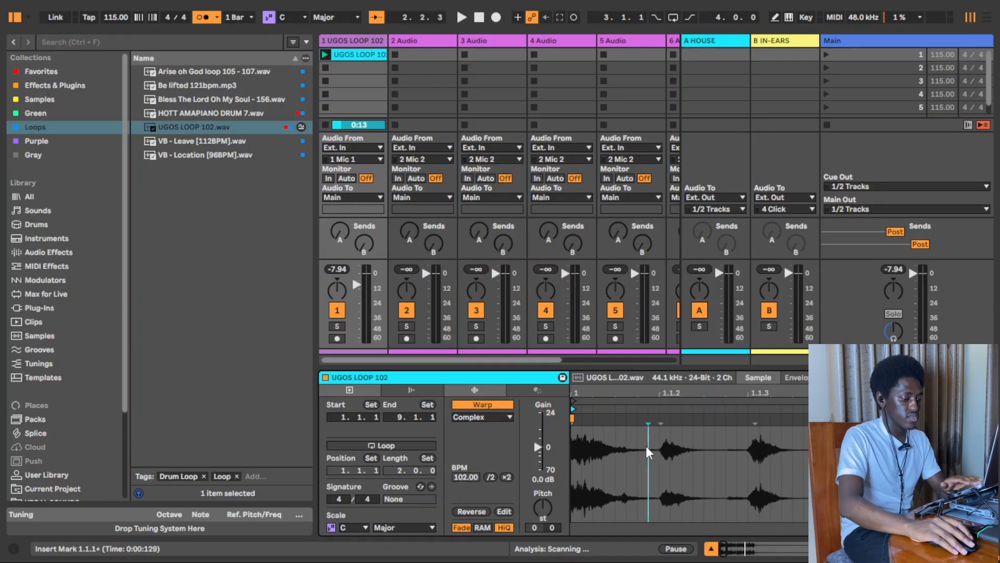
{"action": "scroll", "coordinate": [646, 447], "scroll_direction": "down", "scroll_amount": 5}
{"action": "key", "text": "space"}
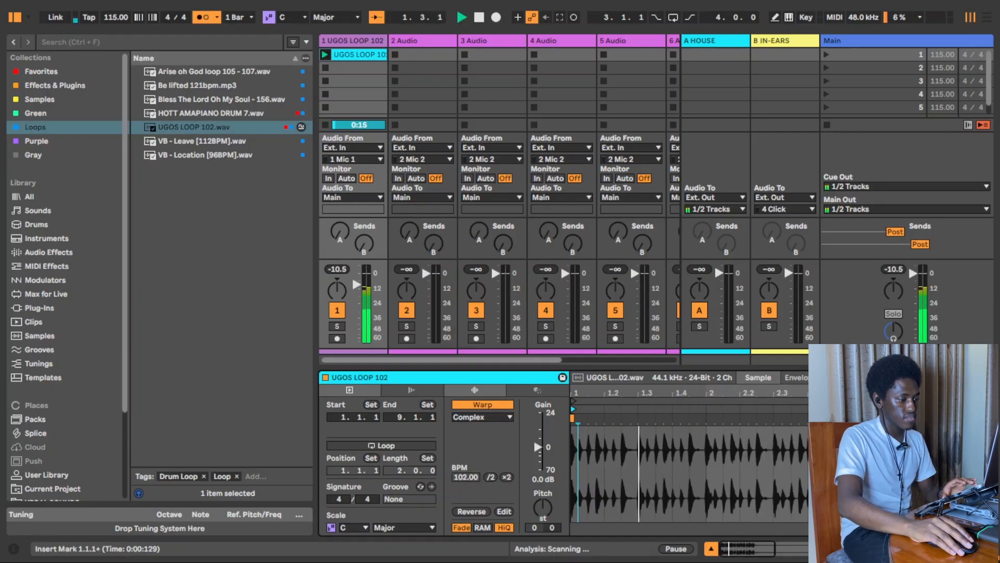
{"action": "left_click_drag", "start_coordinate": [849, 492], "coordinate": [541, 478]}
{"action": "key", "text": "ctrl+l"}
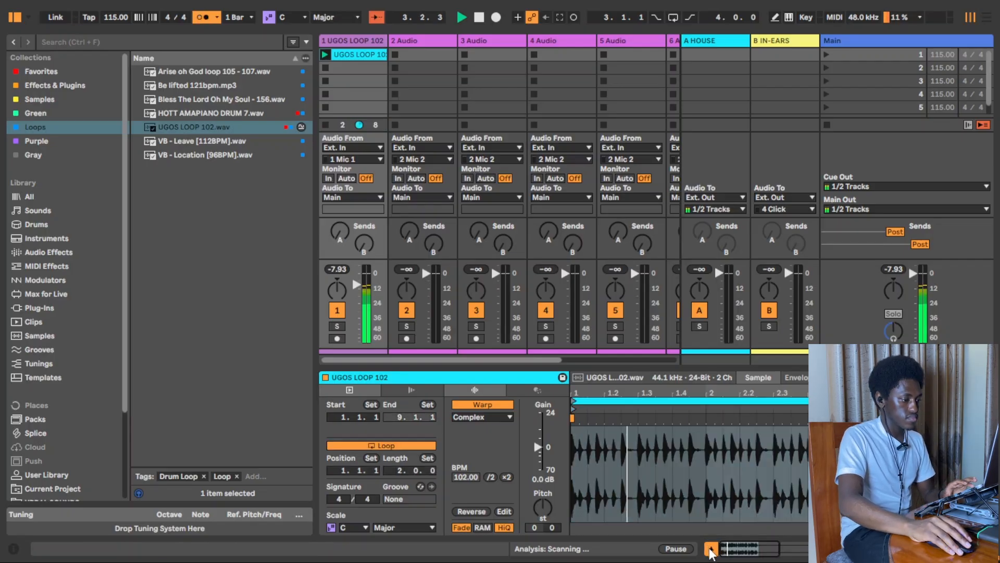
Close the clip detail view and audition the loop against the song, stopping all clips, relaunching it and stopping playback.
{"action": "left_click", "coordinate": [711, 548]}
{"action": "key", "text": "space"}
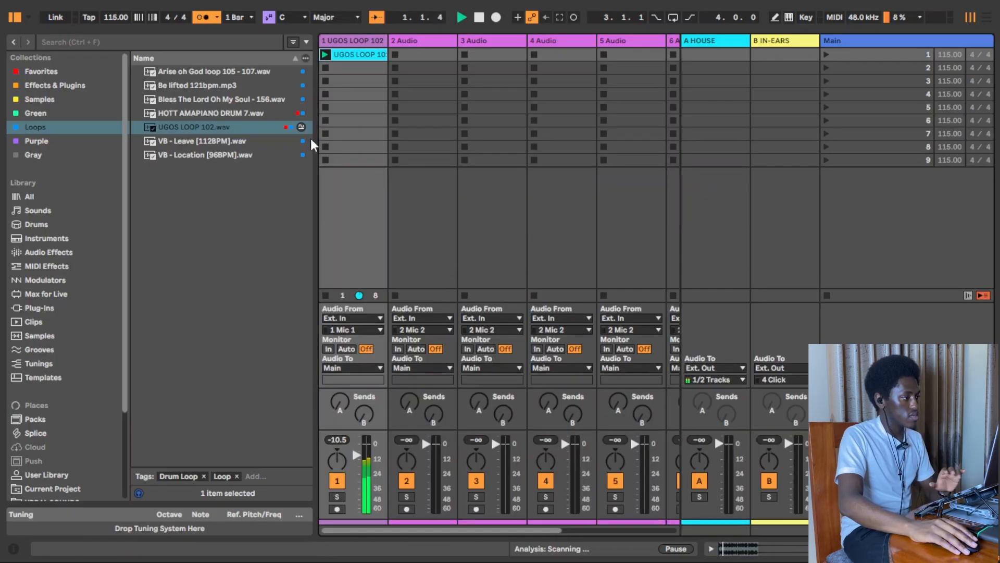
{"action": "left_click", "coordinate": [827, 295]}
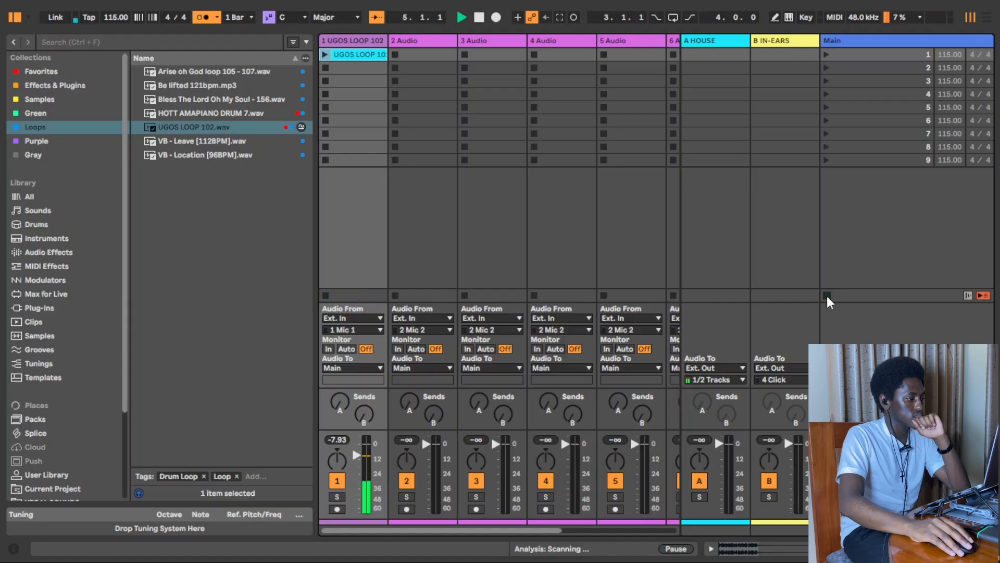
{"action": "left_click", "coordinate": [324, 54]}
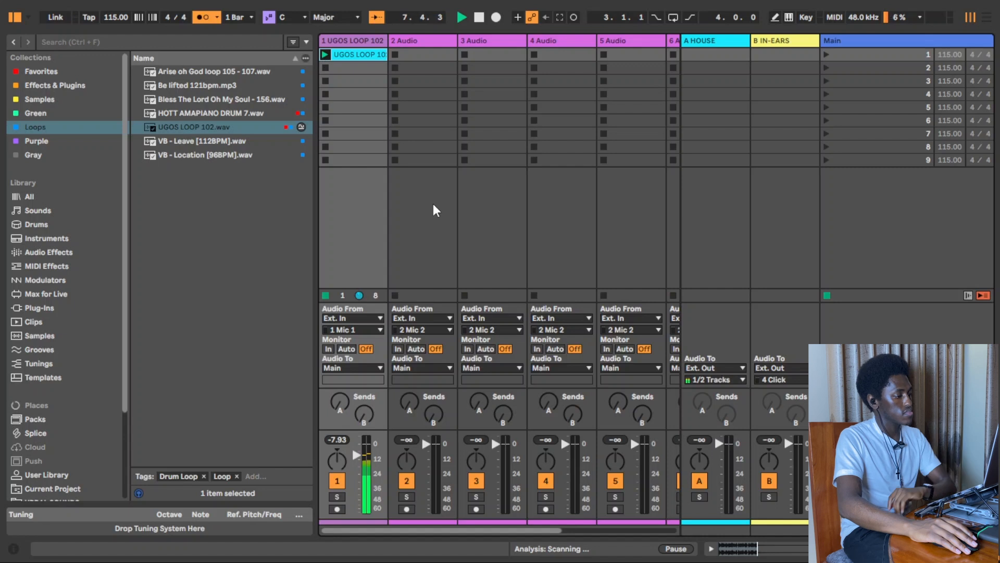
{"action": "key", "text": "space"}
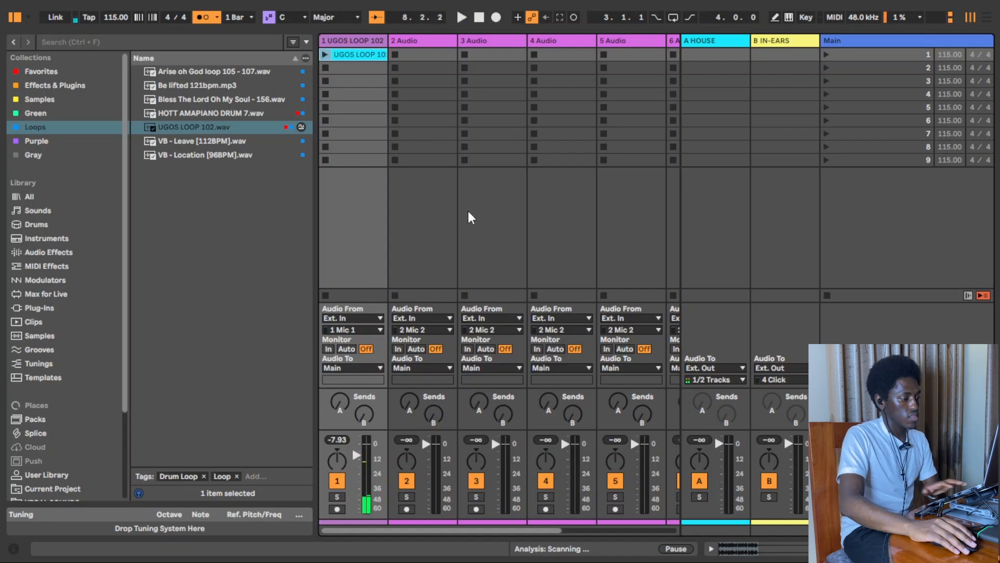
Hide the browser and assign scene 1 a tempo of 115 BPM and a 4/4 time signature.
{"action": "left_click", "coordinate": [15, 18]}
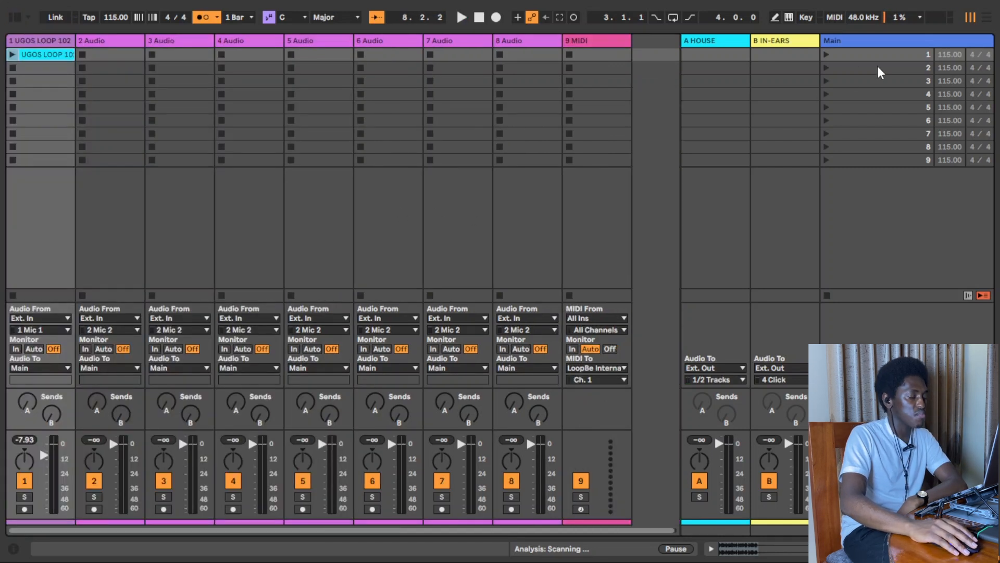
{"action": "left_click", "coordinate": [950, 54]}
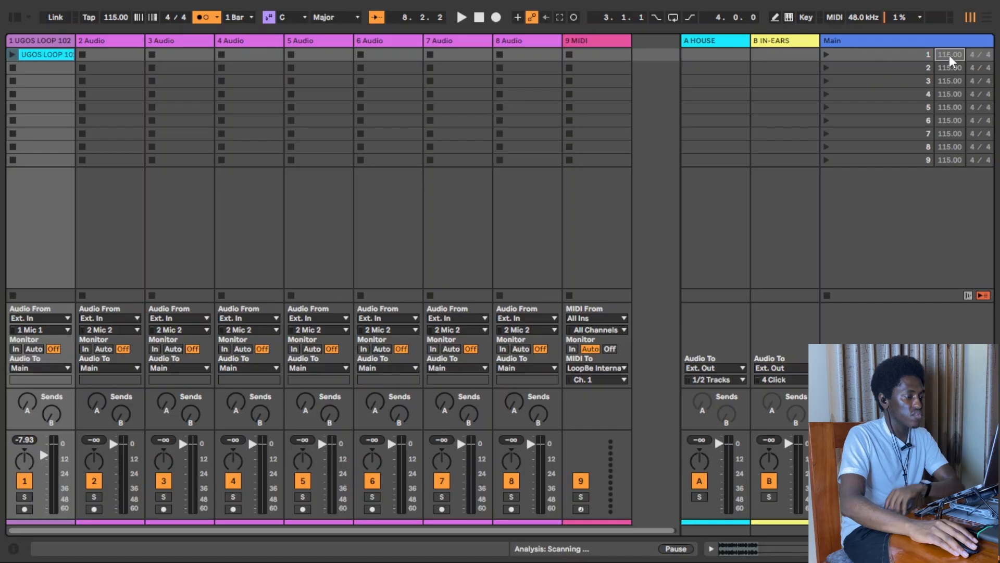
{"action": "type", "text": "11"}
{"action": "key", "text": "Return"}
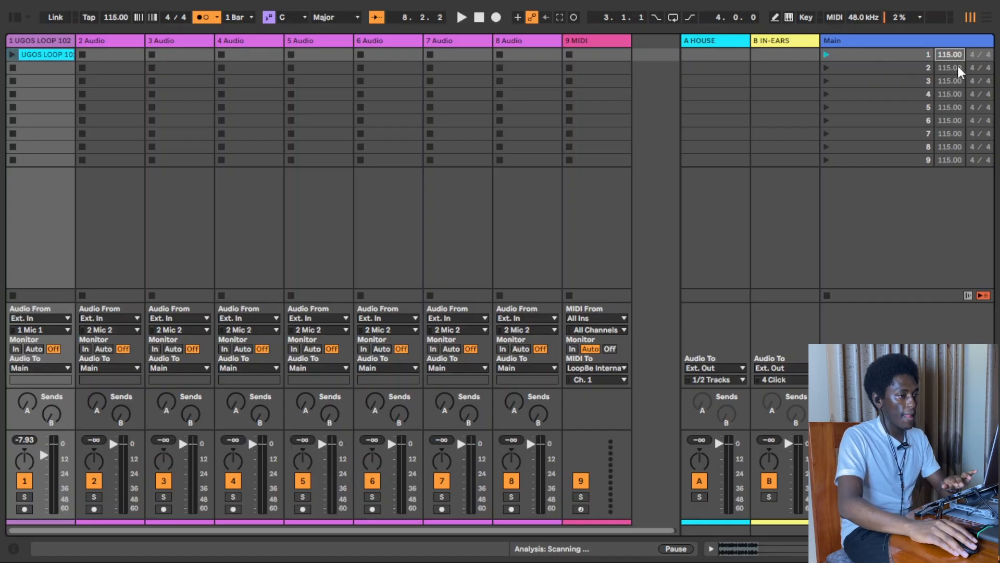
{"action": "key", "text": "Tab"}
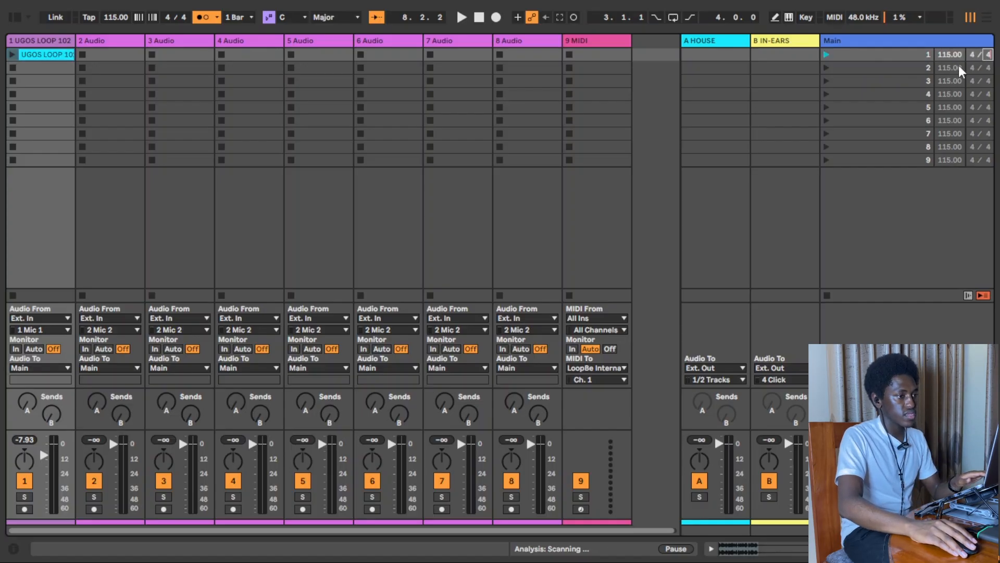
Add VB - Leave [112BPM].wav to track 2 in scene 2 and VB - Location [96BPM].wav to track 3 in scene 3.
{"action": "left_click", "coordinate": [9, 18]}
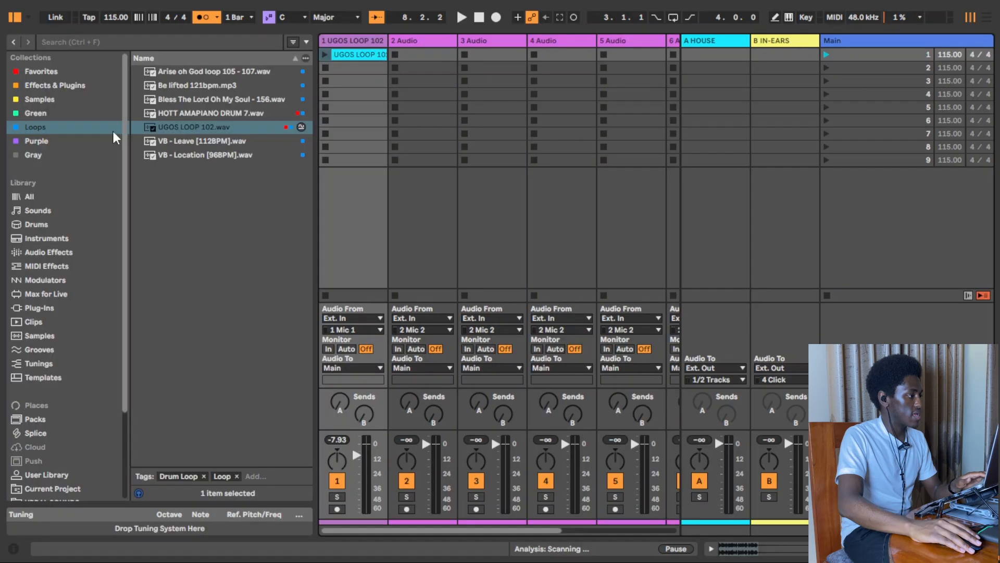
{"action": "left_click_drag", "start_coordinate": [188, 146], "coordinate": [423, 68]}
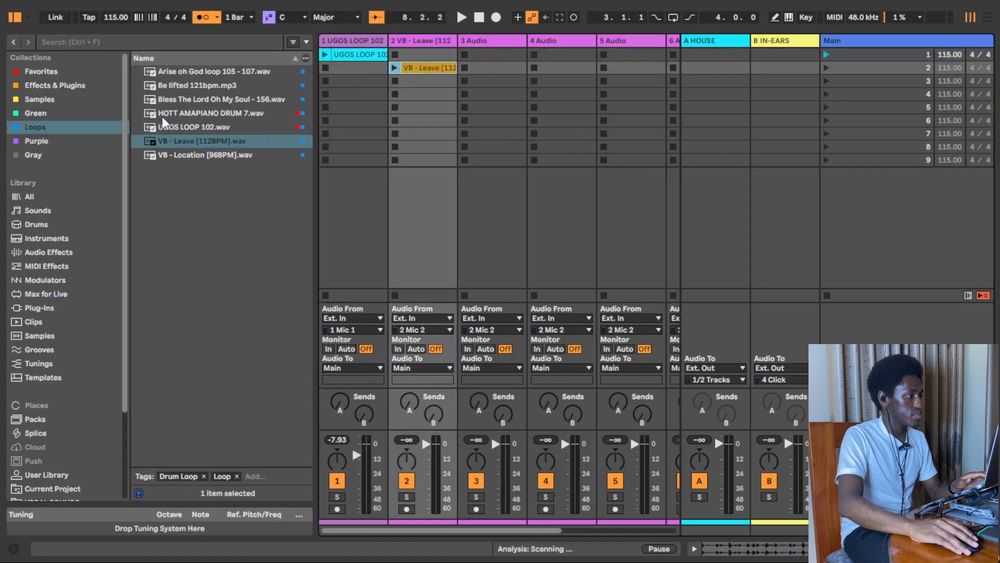
{"action": "left_click", "coordinate": [189, 156]}
{"action": "left_click_drag", "start_coordinate": [190, 156], "coordinate": [465, 81]}
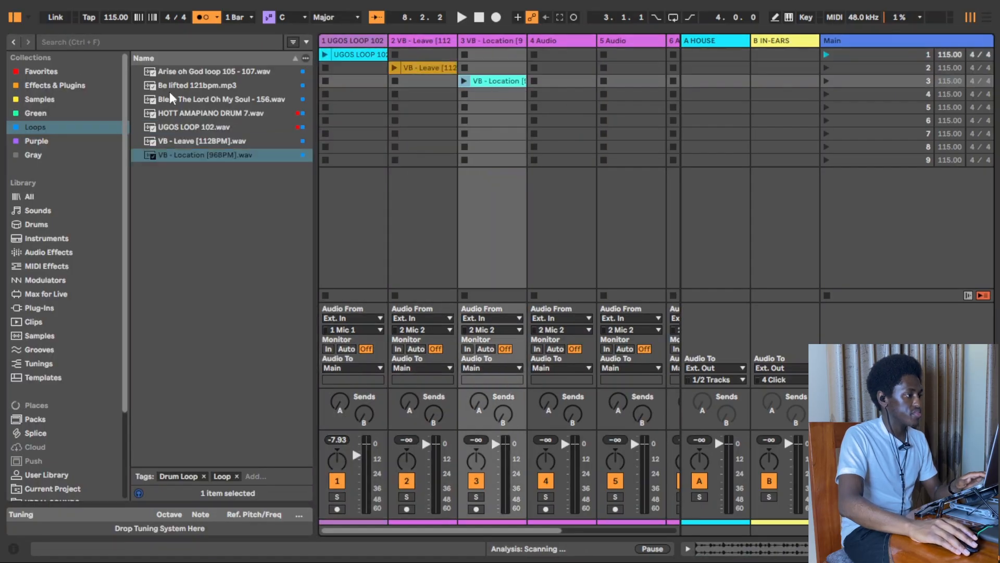
{"action": "left_click", "coordinate": [14, 18]}
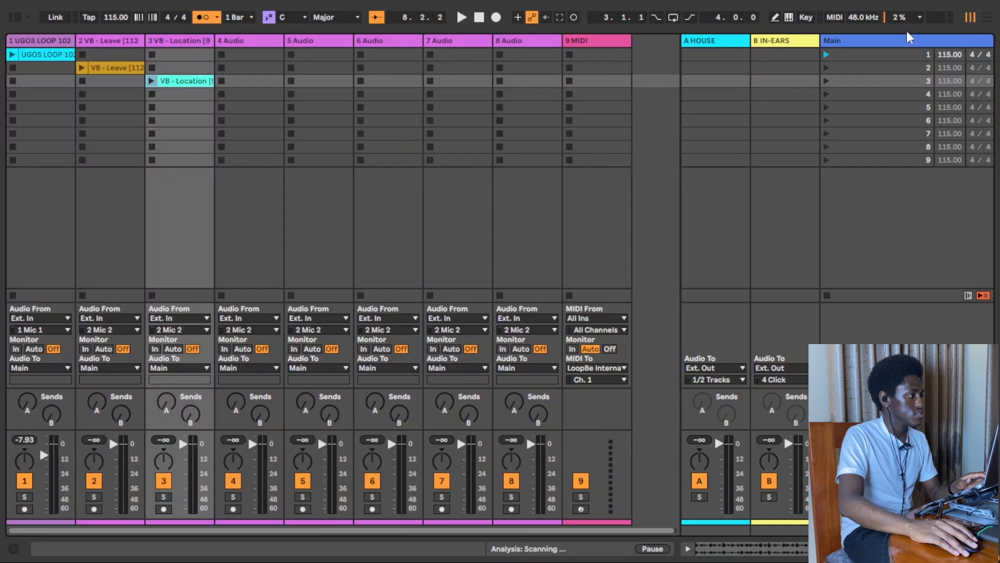
Assign scene 2 a tempo of 112 BPM and scene 3 a tempo of 96 BPM, both in 4/4.
{"action": "type", "text": "12"}
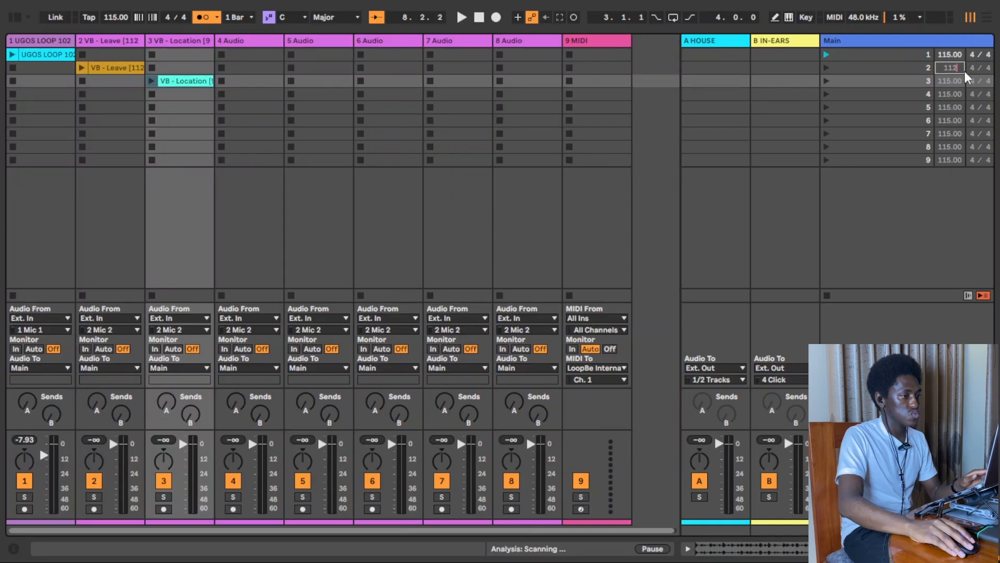
{"action": "key", "text": "Return"}
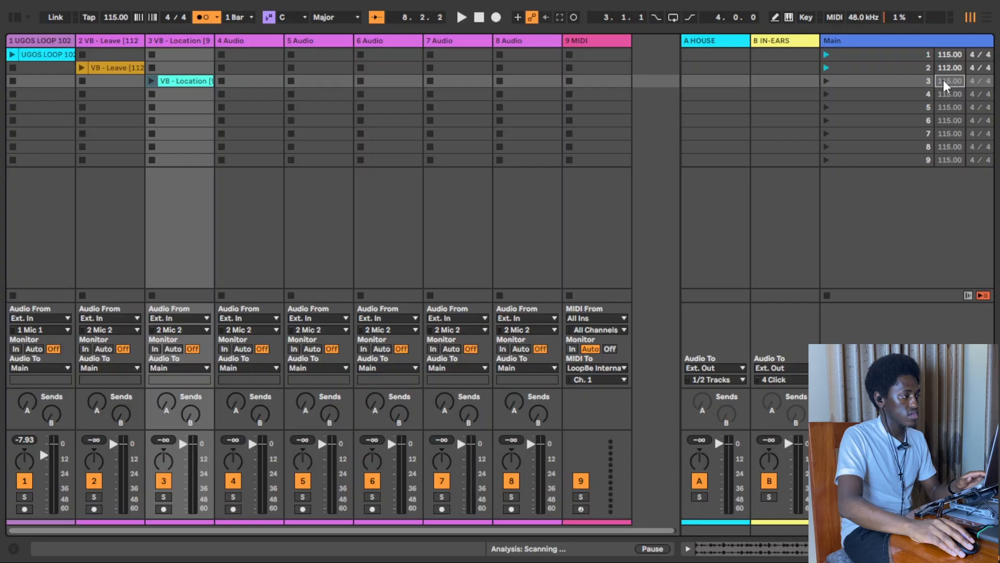
{"action": "double_click", "coordinate": [190, 81]}
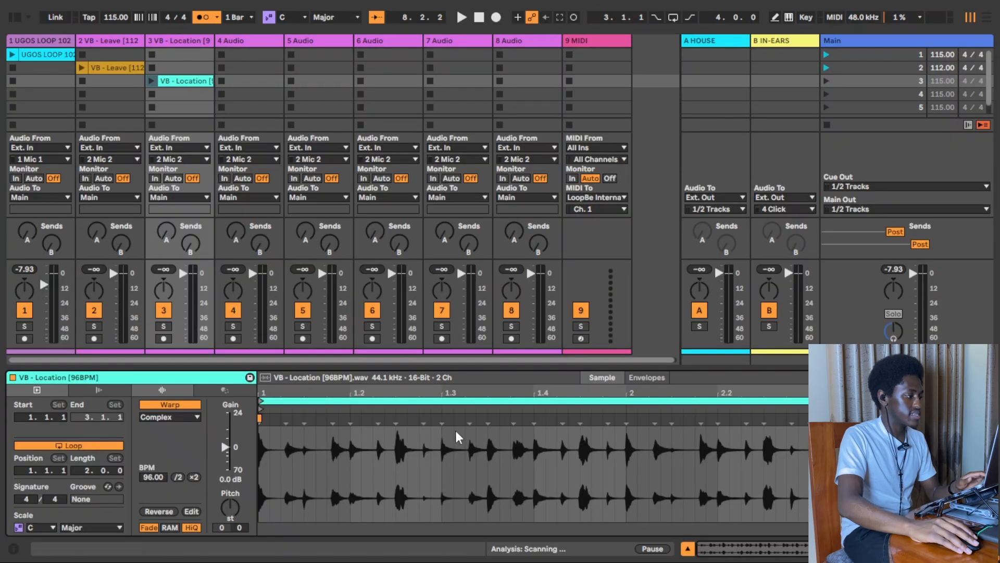
{"action": "left_click", "coordinate": [937, 83]}
{"action": "type", "text": "96"}
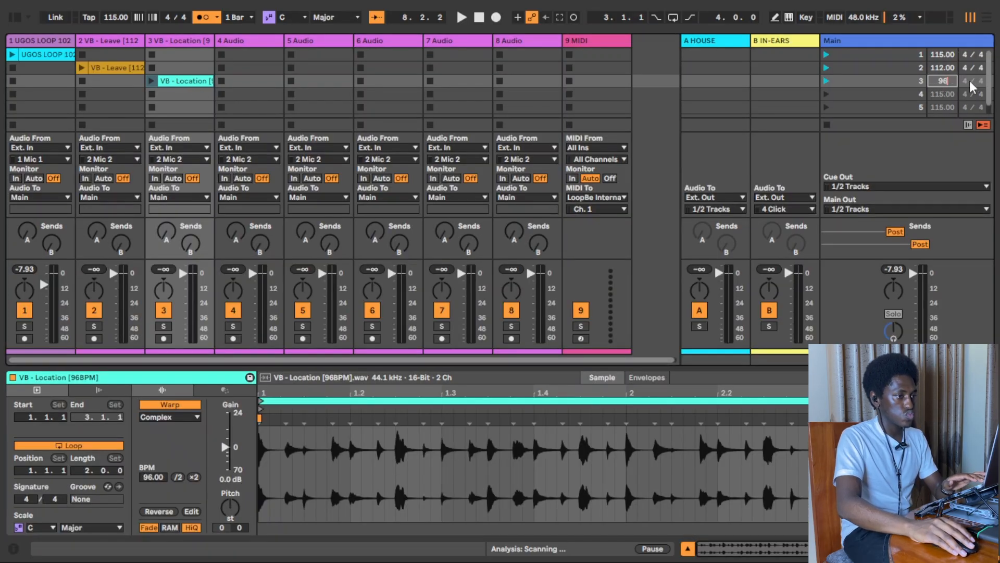
{"action": "key", "text": "Return"}
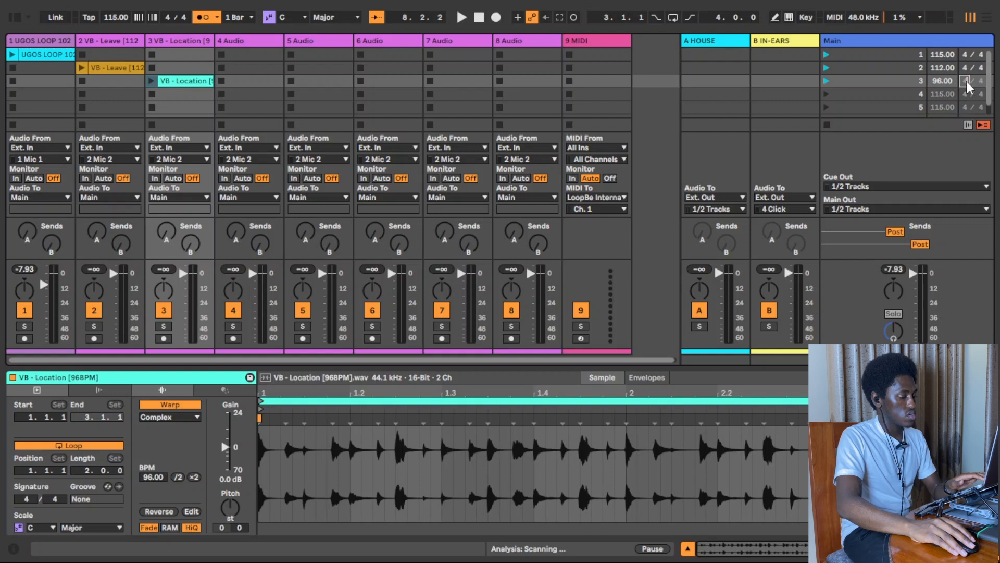
{"action": "left_click", "coordinate": [969, 82]}
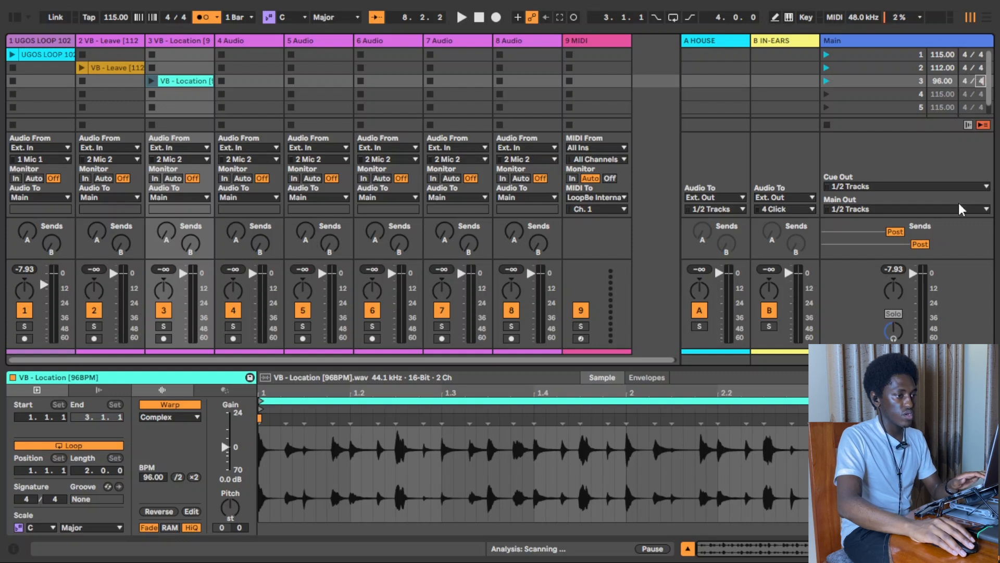
{"action": "left_click", "coordinate": [688, 548]}
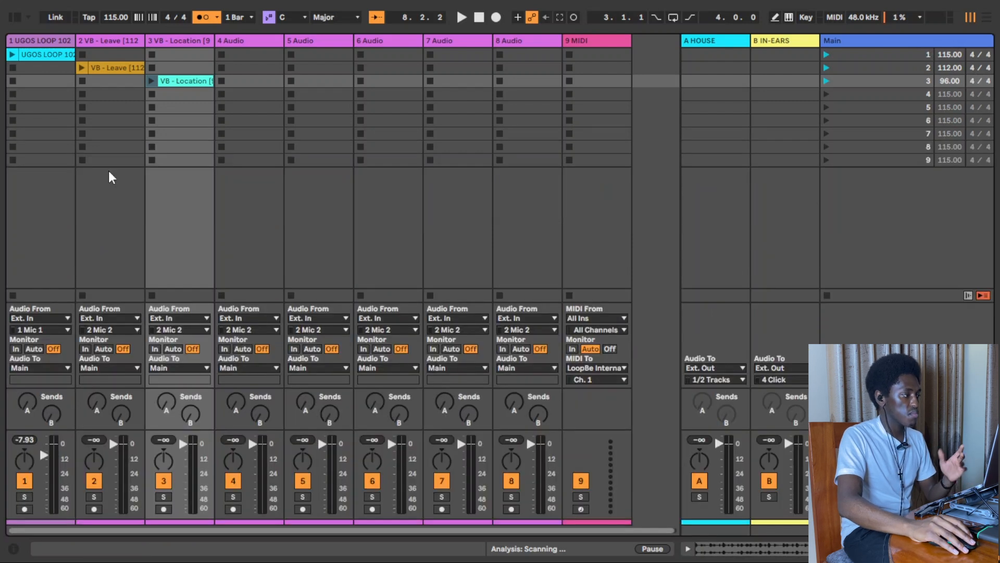
Map the launches of scenes 1, 2 and 3 to computer keys 1, 2 and 3, and leave key mapping.
{"action": "left_click", "coordinate": [892, 54]}
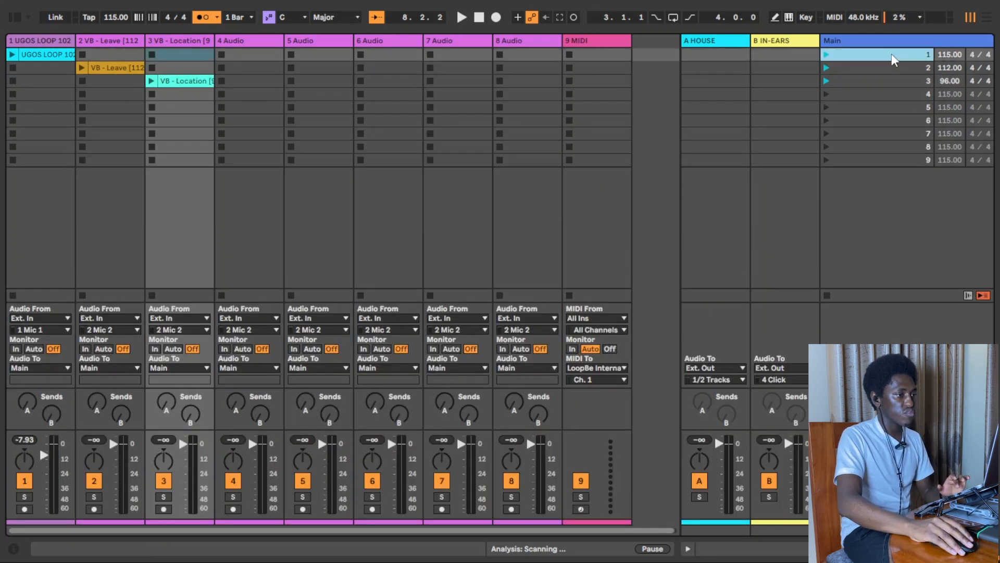
{"action": "left_click", "coordinate": [797, 17]}
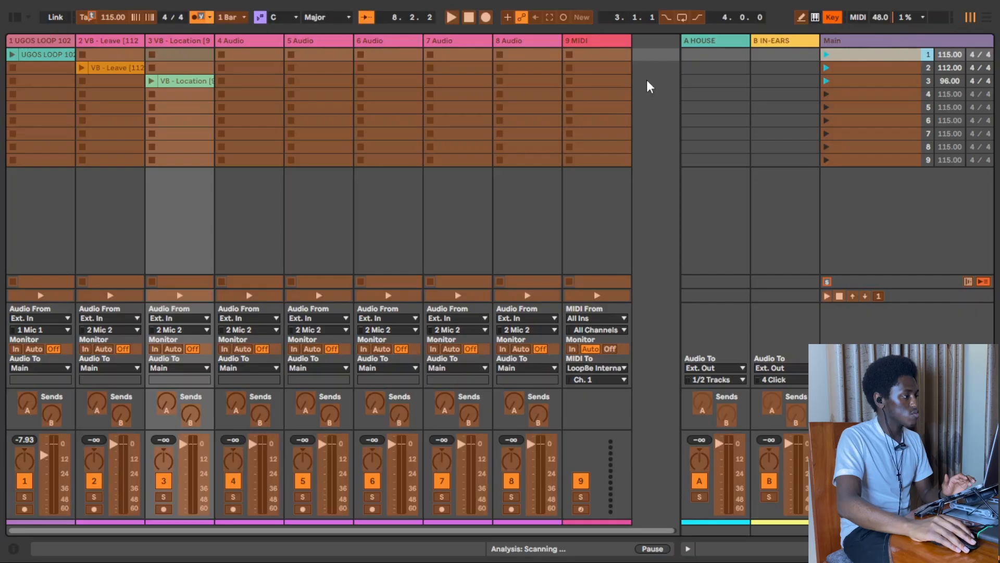
{"action": "key", "text": "1"}
{"action": "left_click", "coordinate": [857, 58]}
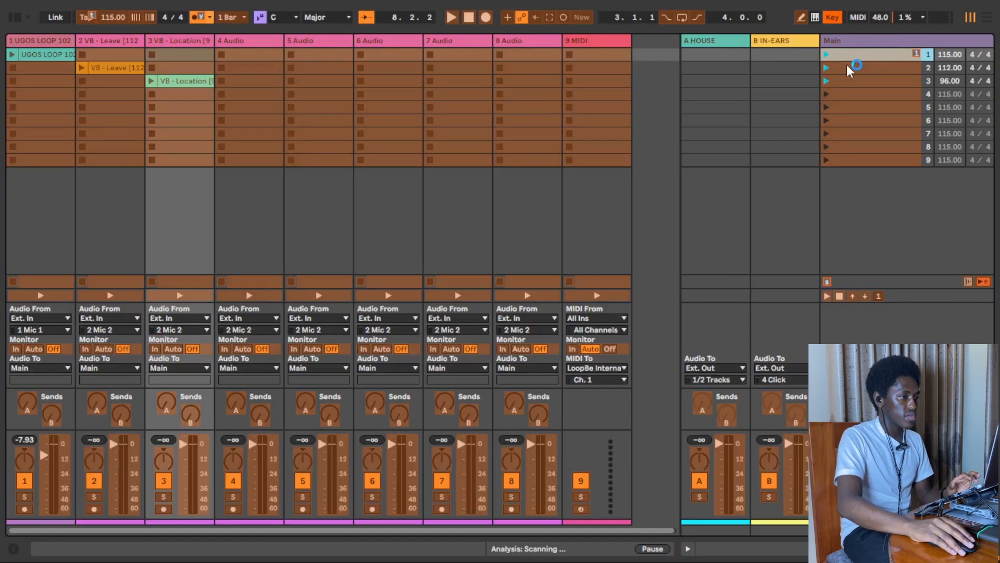
{"action": "left_click", "coordinate": [847, 67]}
{"action": "key", "text": "2"}
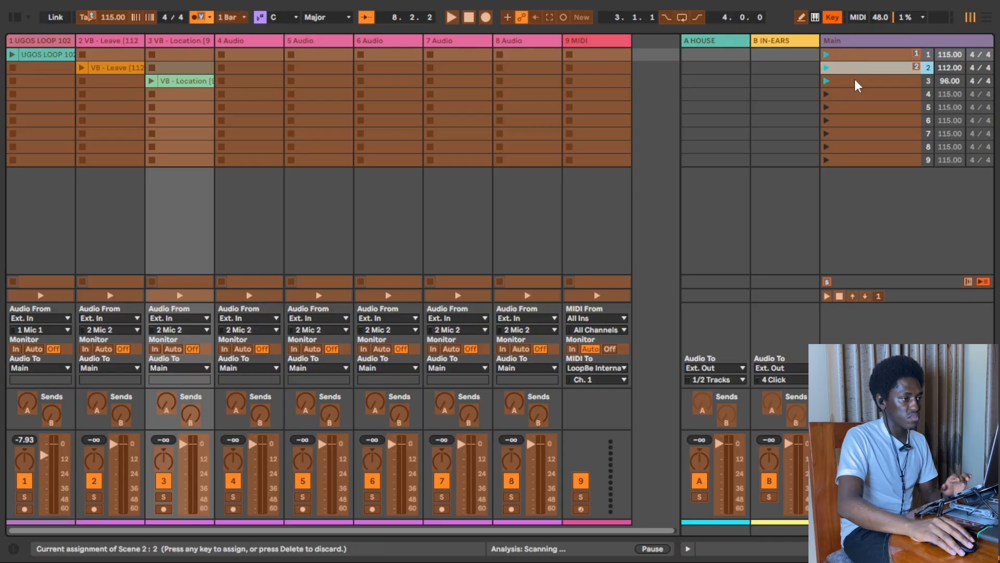
{"action": "left_click", "coordinate": [854, 78]}
{"action": "key", "text": "3"}
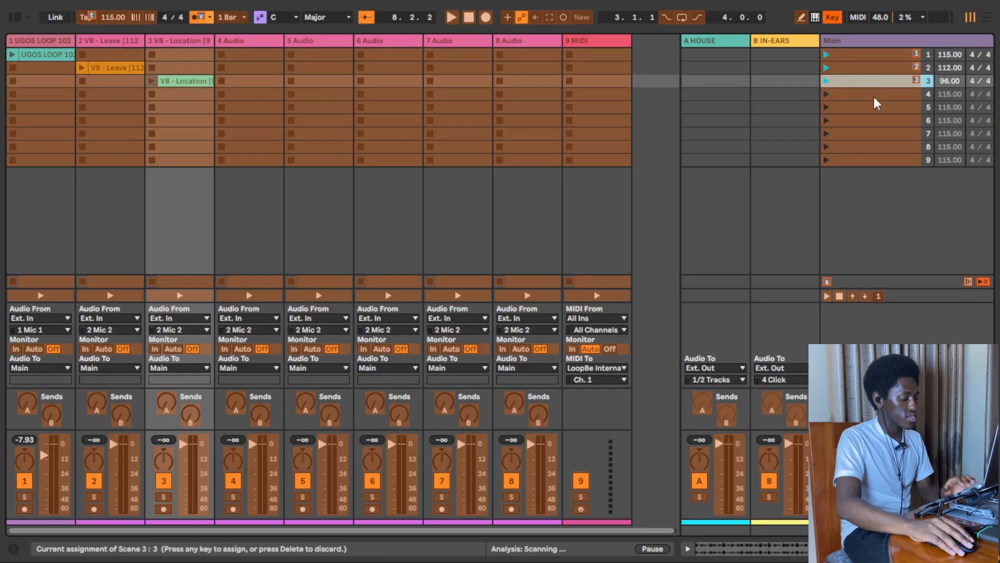
{"action": "left_click", "coordinate": [838, 18]}
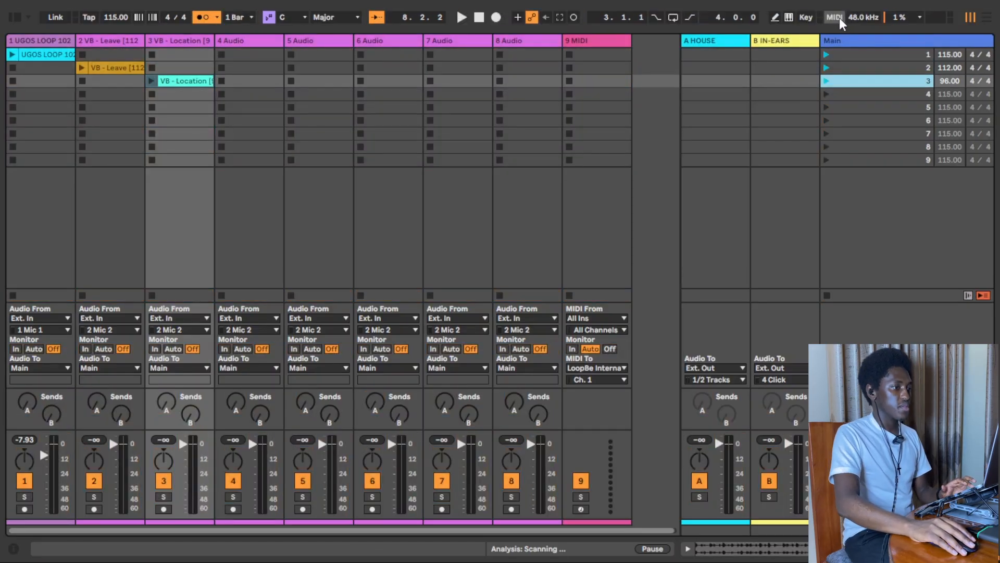
Test the mapped keys by launching scene 2 followed by scene 1.
{"action": "key", "text": "2"}
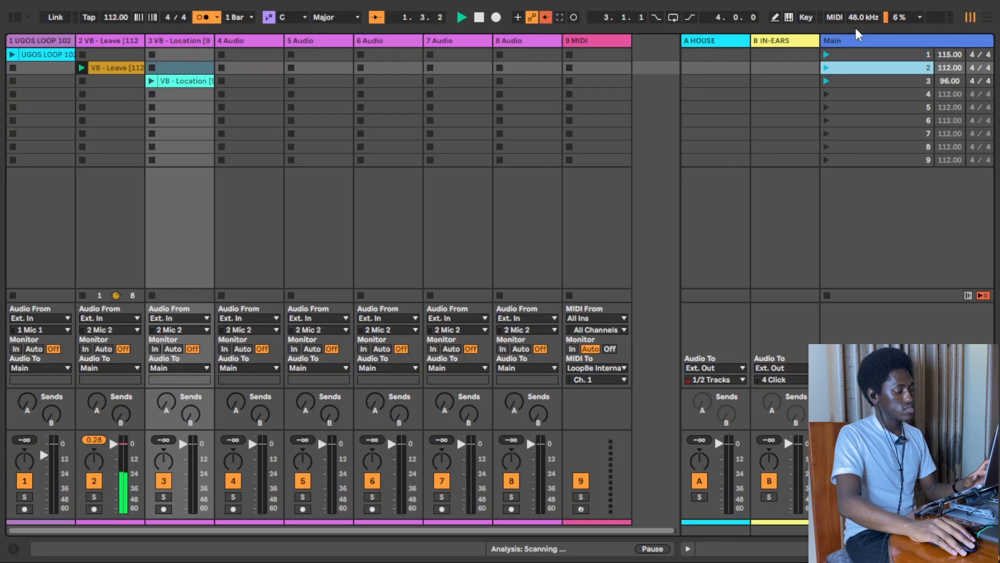
{"action": "key", "text": "1"}
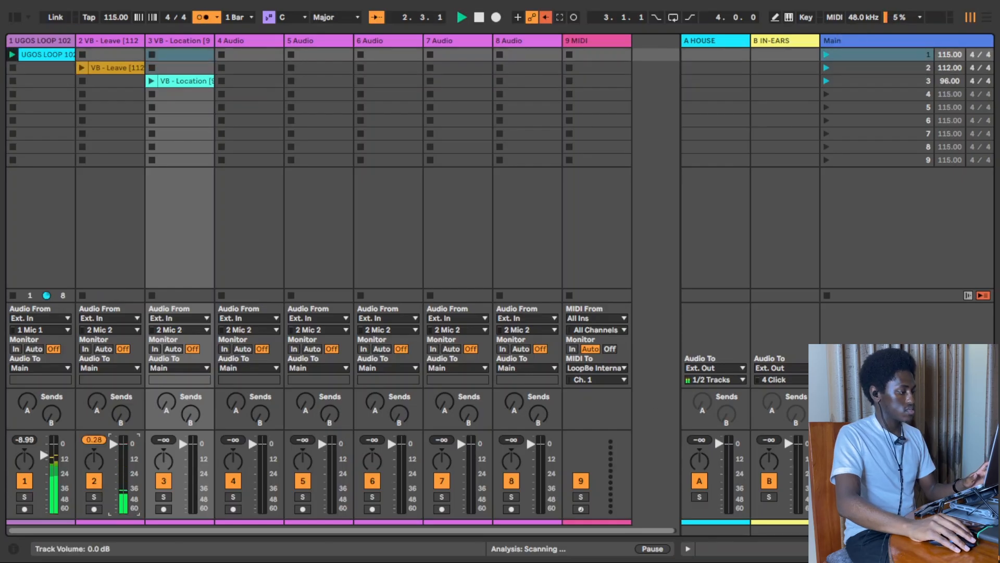
Lower track 2's volume to -9.0 dB and track 3's to -6.0 dB, launching scene 2 to check the level.
{"action": "left_click_drag", "start_coordinate": [113, 443], "coordinate": [115, 452]}
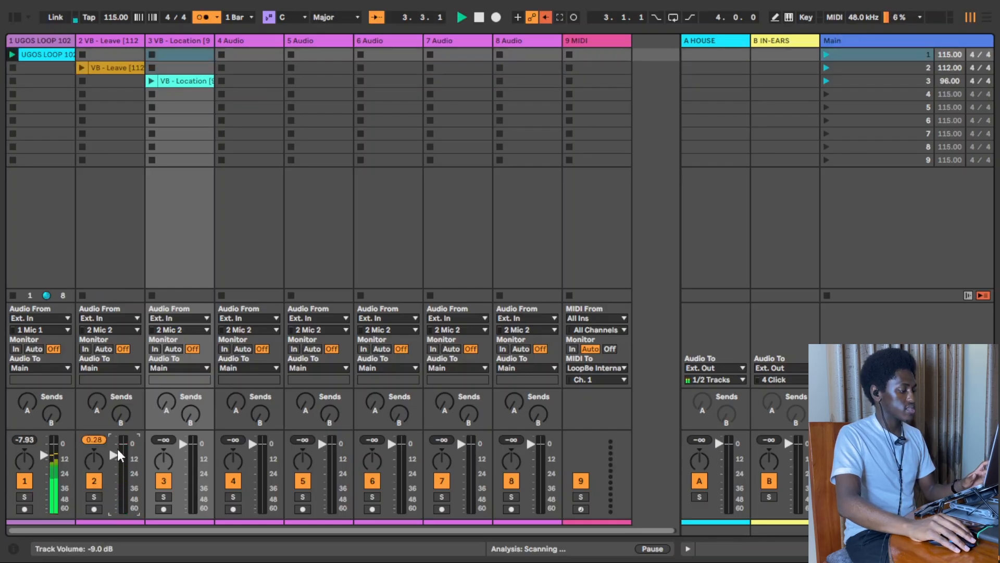
{"action": "key", "text": "2"}
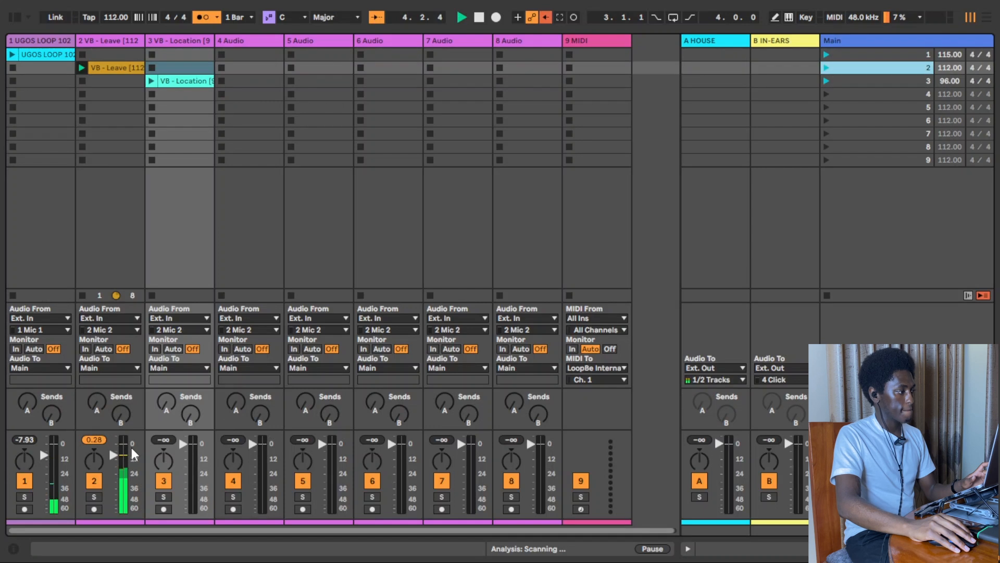
{"action": "left_click_drag", "start_coordinate": [184, 444], "coordinate": [186, 451]}
Test switching between songs by launching scenes 3, 1, 3 and 2 in turn.
{"action": "key", "text": "3"}
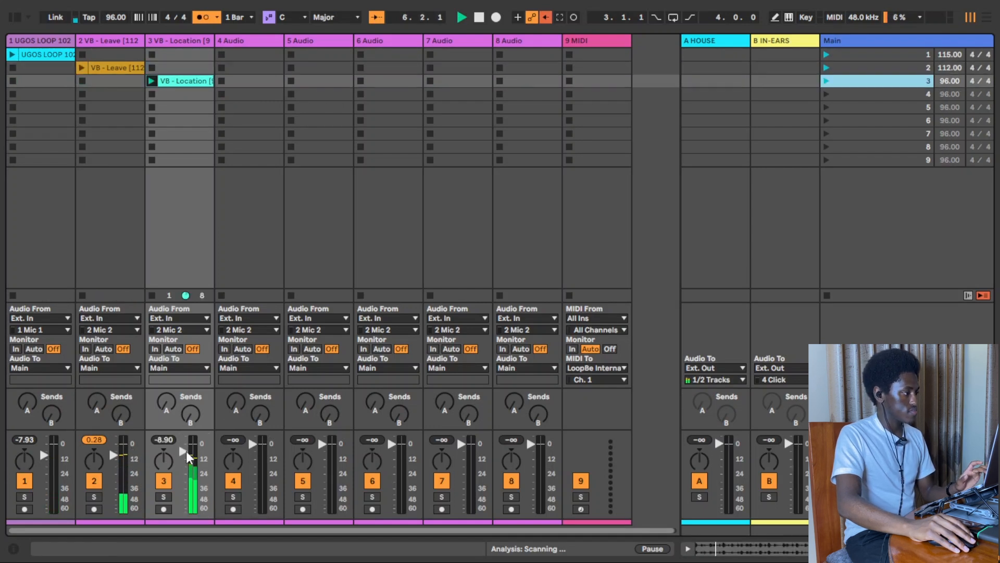
{"action": "key", "text": "1"}
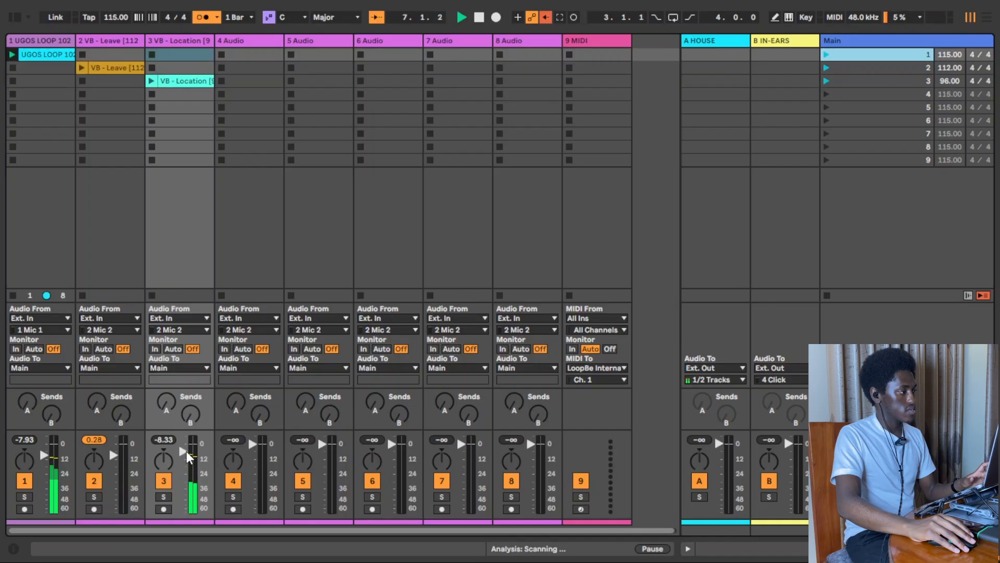
{"action": "key", "text": "3"}
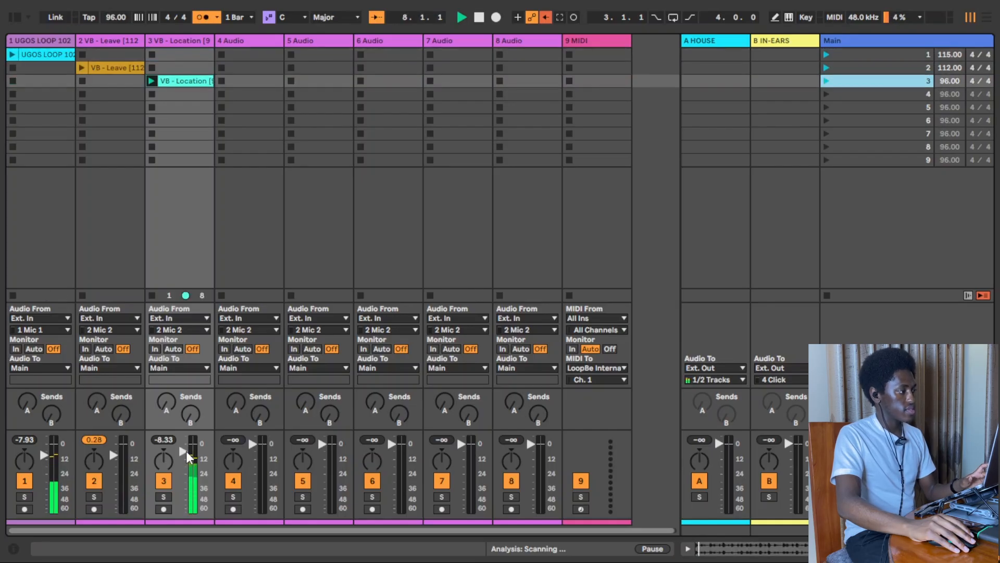
{"action": "key", "text": "2"}
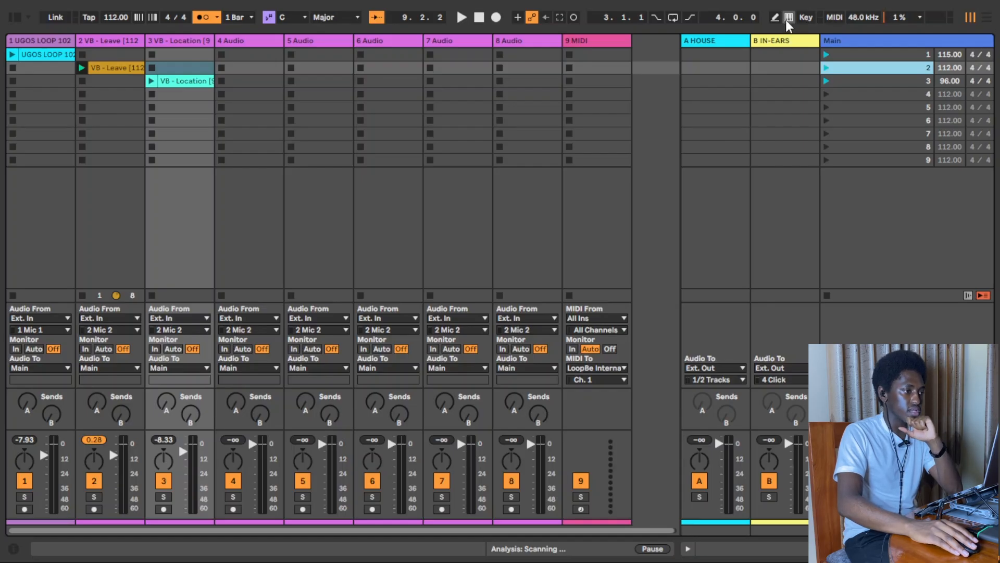
Map transport Play to note E1 on MIDI channel 1, checking the LPD8 input port in the MIDI settings, and leave MIDI mapping.
{"action": "left_click", "coordinate": [795, 226]}
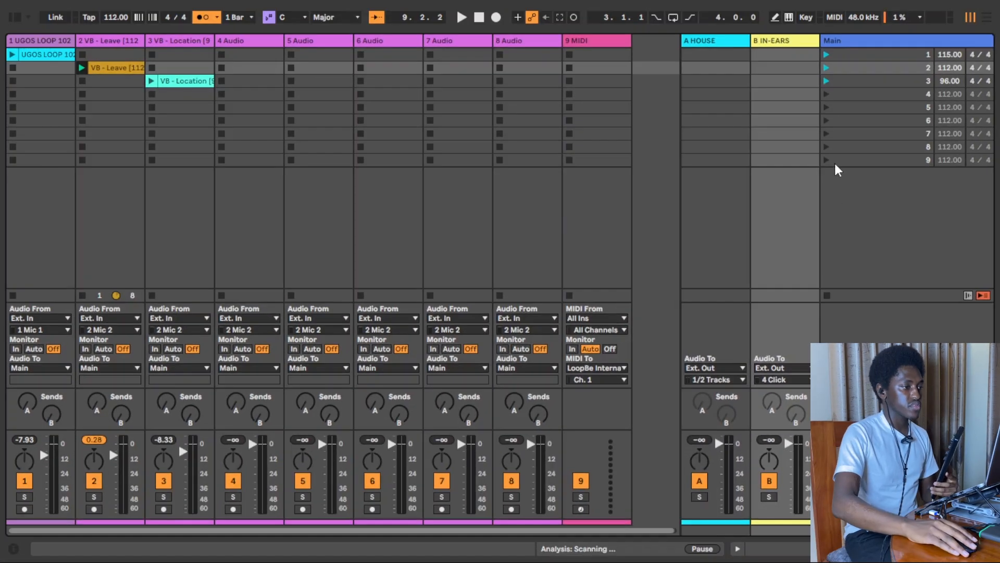
{"action": "left_click", "coordinate": [805, 16]}
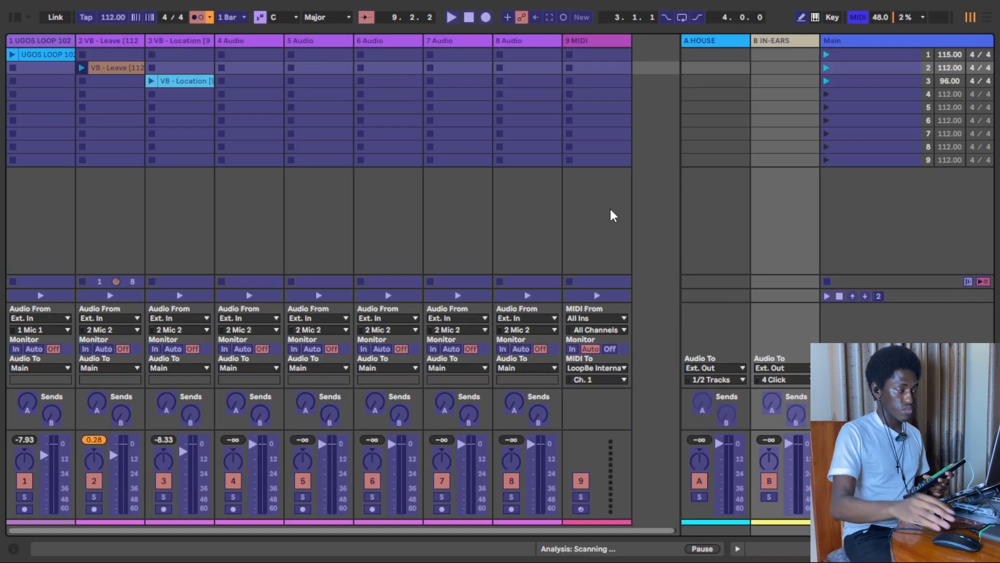
{"action": "left_click", "coordinate": [452, 17]}
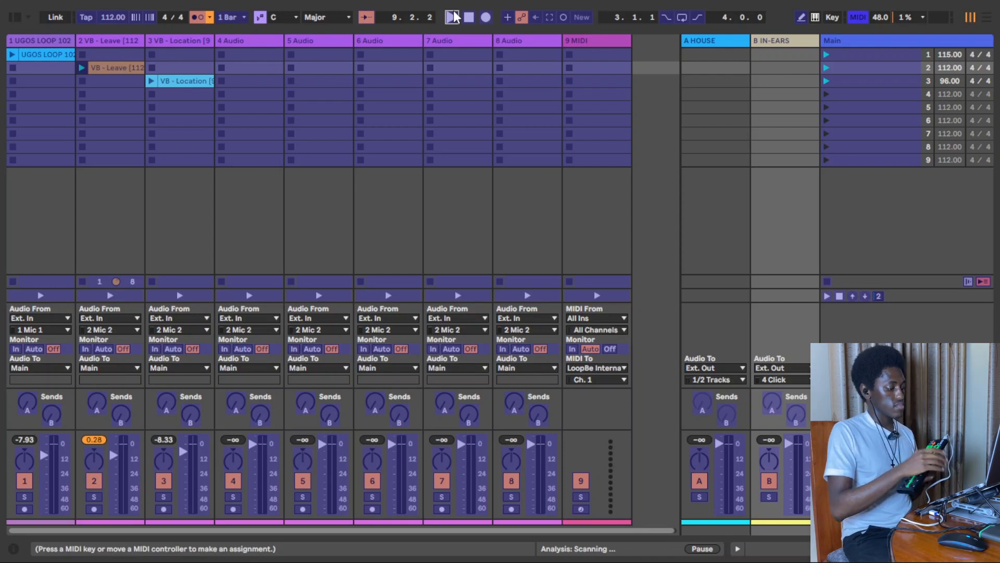
{"action": "key", "text": "ctrl+comma"}
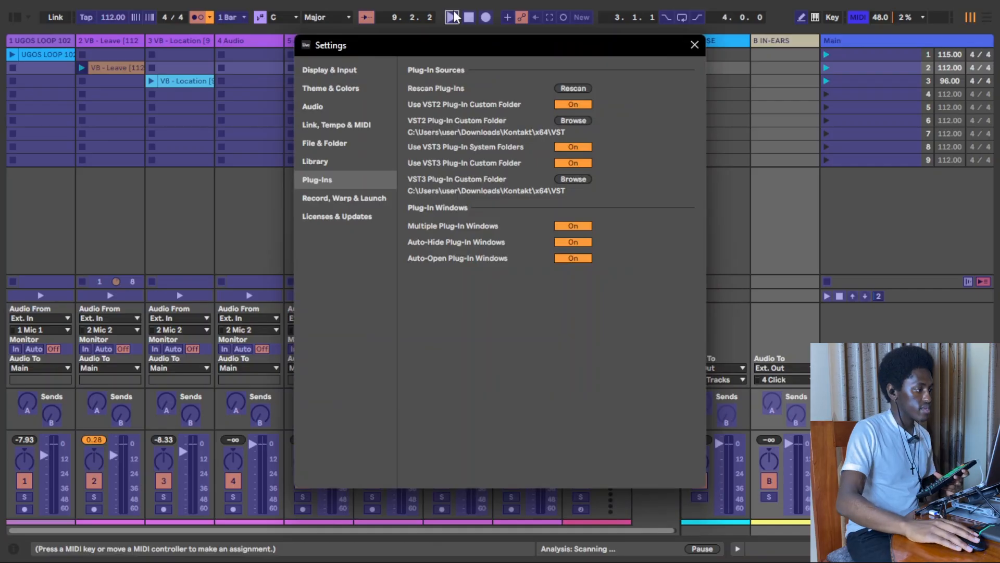
{"action": "left_click", "coordinate": [360, 121]}
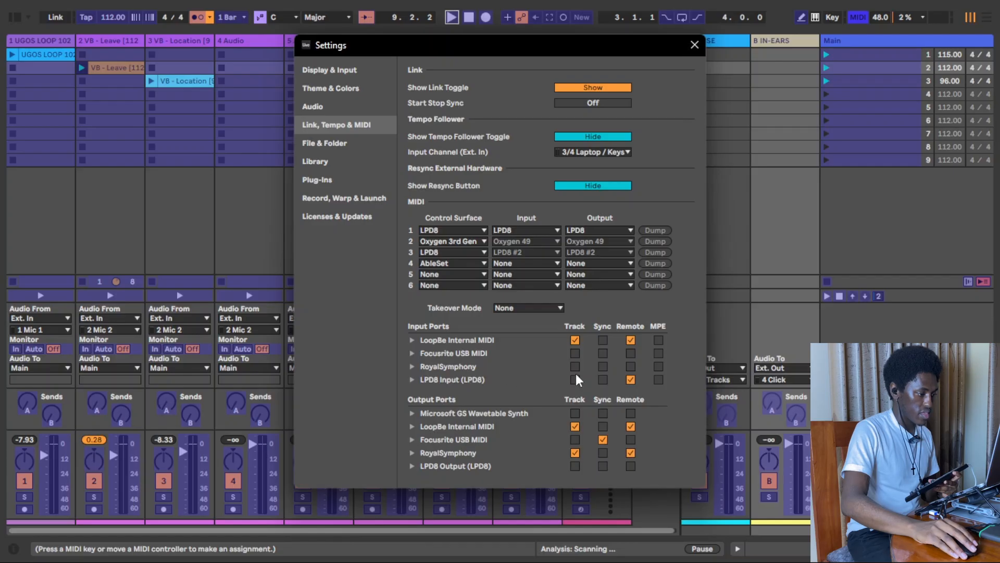
{"action": "left_click", "coordinate": [694, 44]}
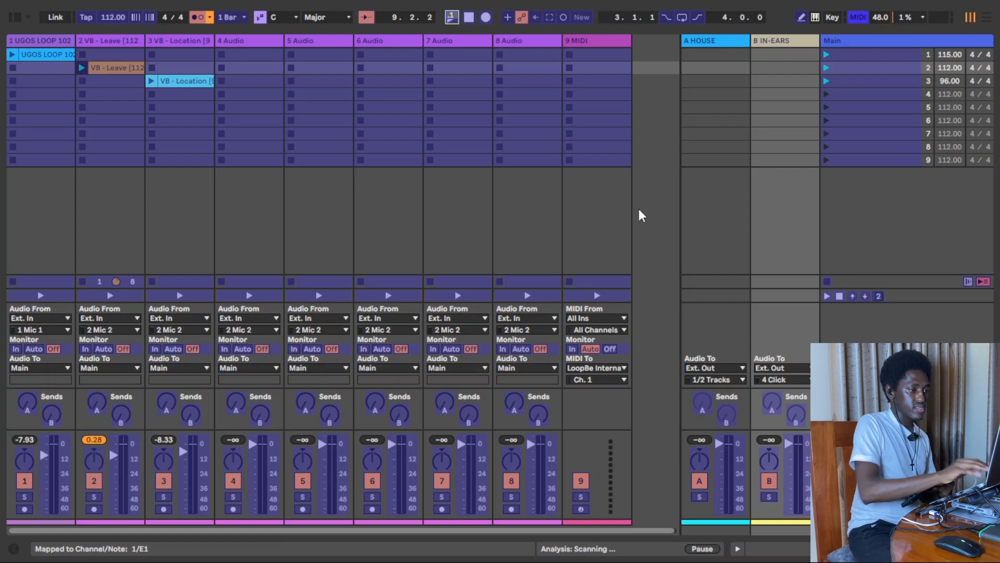
{"action": "left_click", "coordinate": [856, 18]}
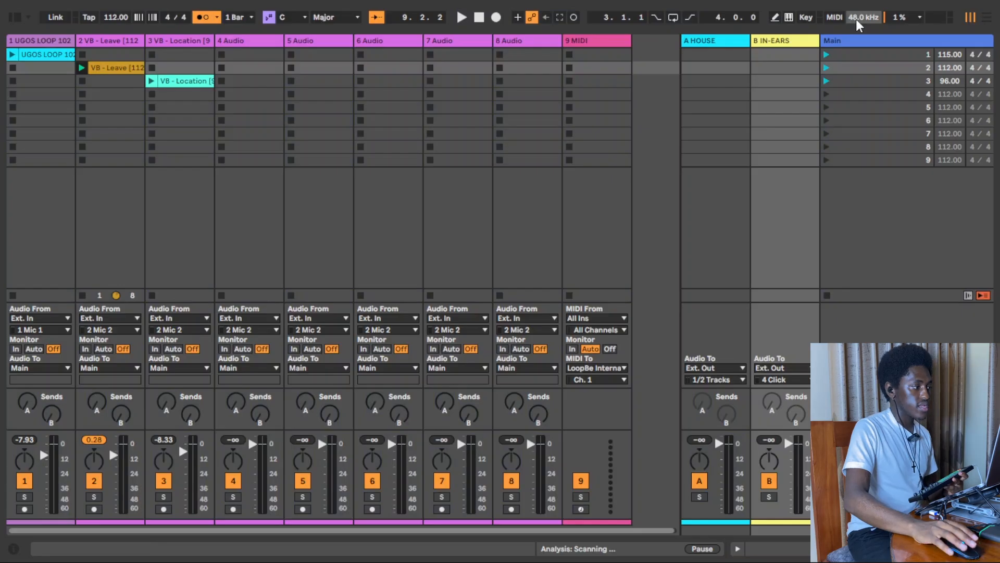
Launch scene 1 and test the transport by starting and stopping playback several times.
{"action": "left_click", "coordinate": [877, 53]}
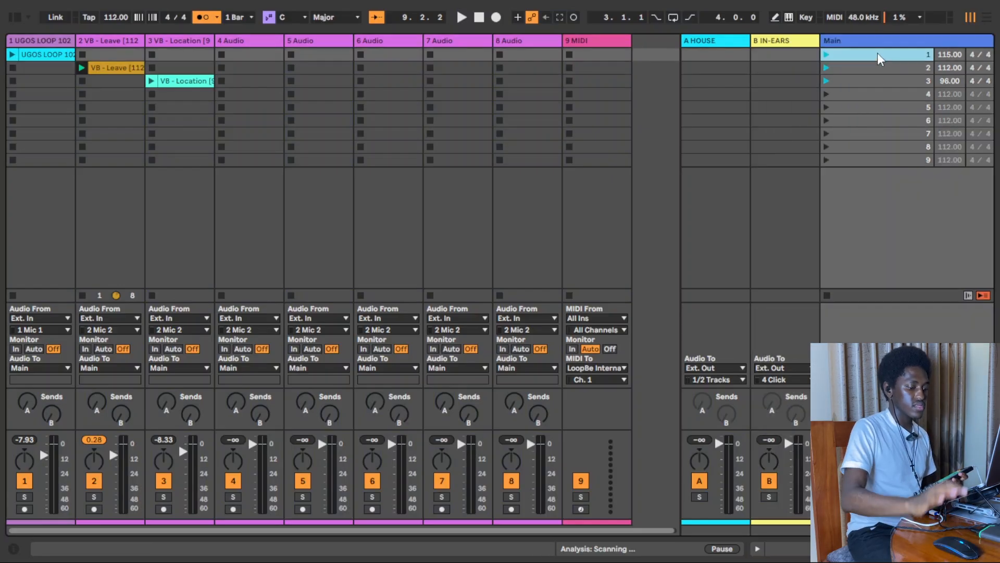
{"action": "key", "text": "Return"}
{"action": "key", "text": "space"}
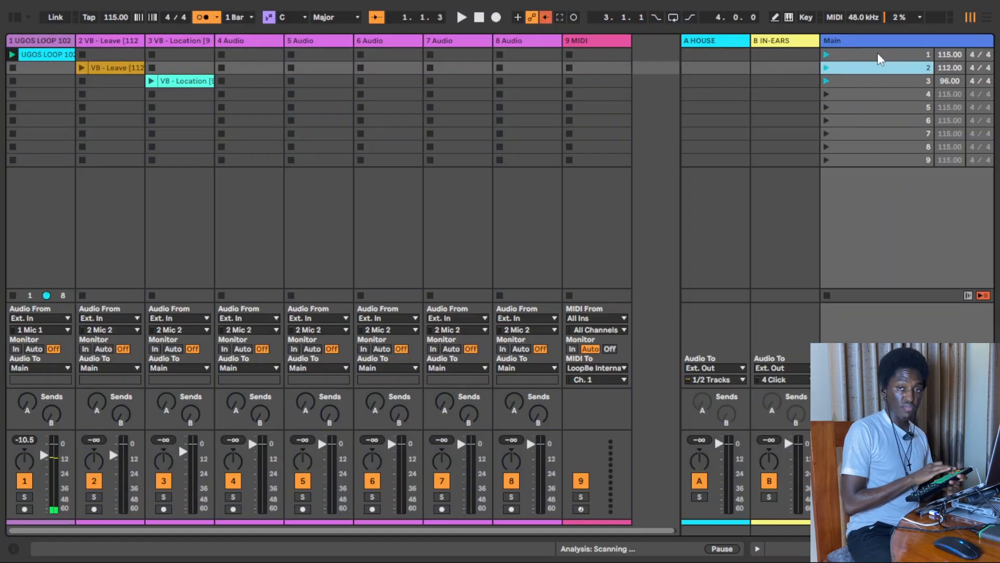
{"action": "key", "text": "space"}
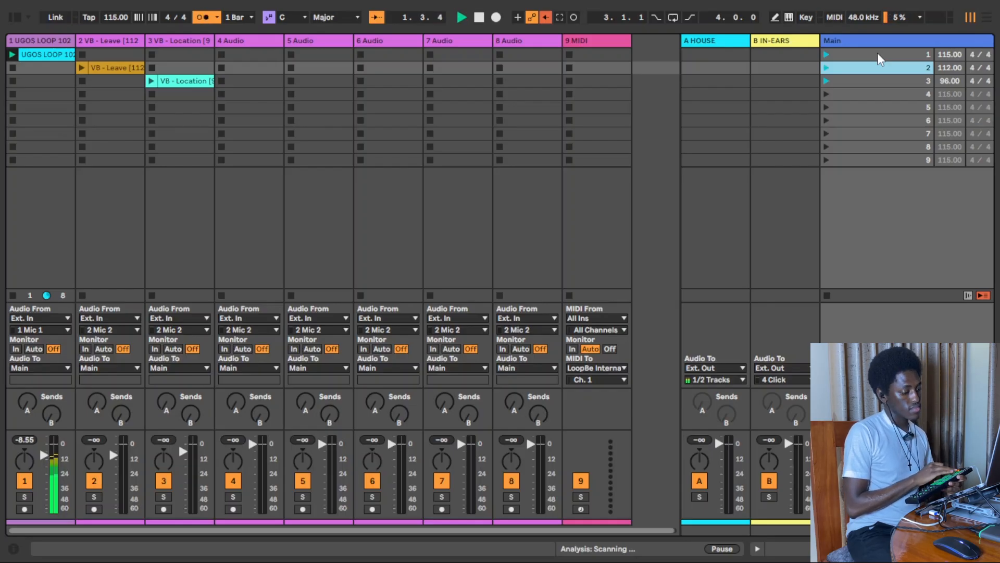
{"action": "key", "text": "space"}
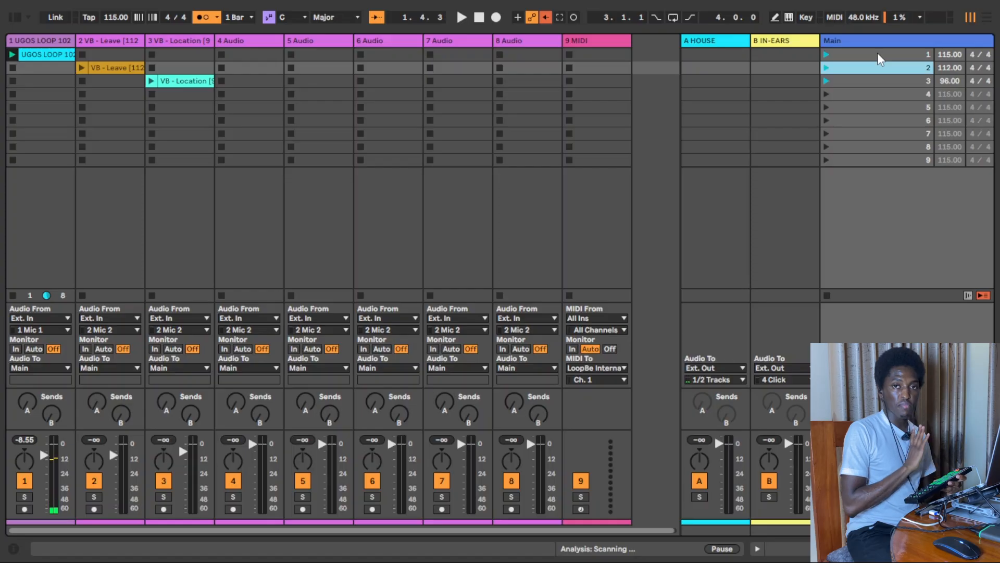
{"action": "key", "text": "space"}
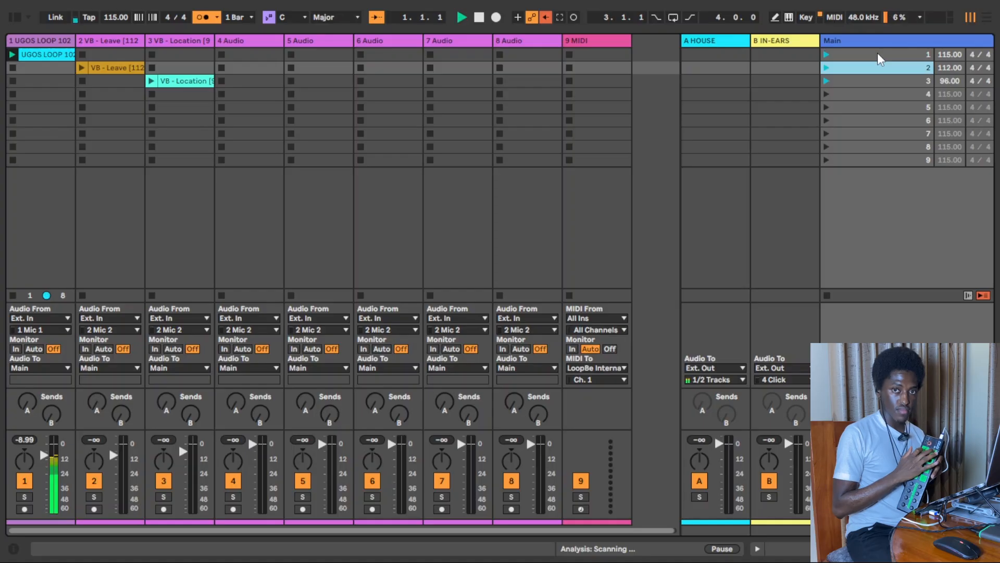
{"action": "key", "text": "space"}
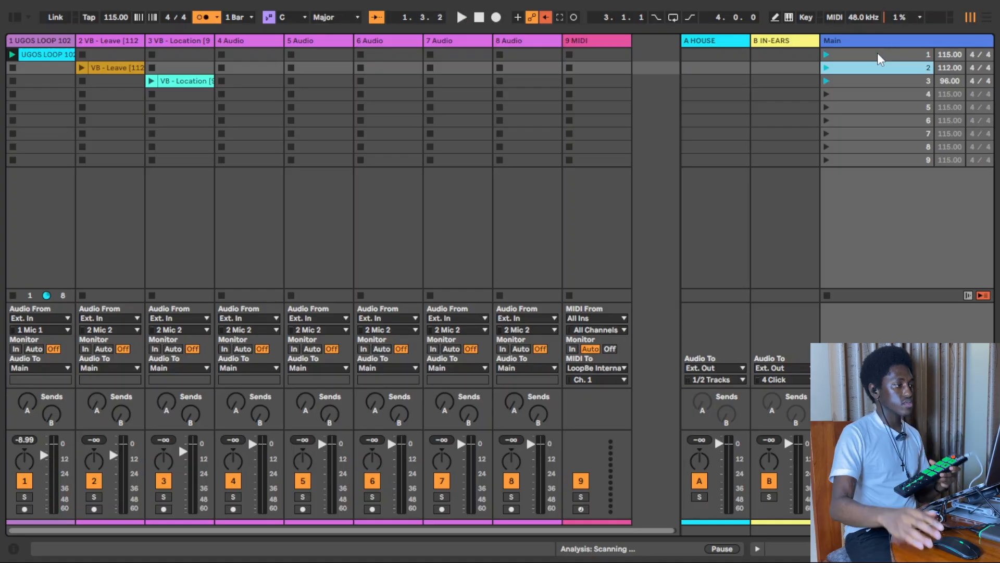
Map transport Stop to note F1 on MIDI channel 1, leave MIDI mapping and test stopping playback.
{"action": "left_click", "coordinate": [833, 17]}
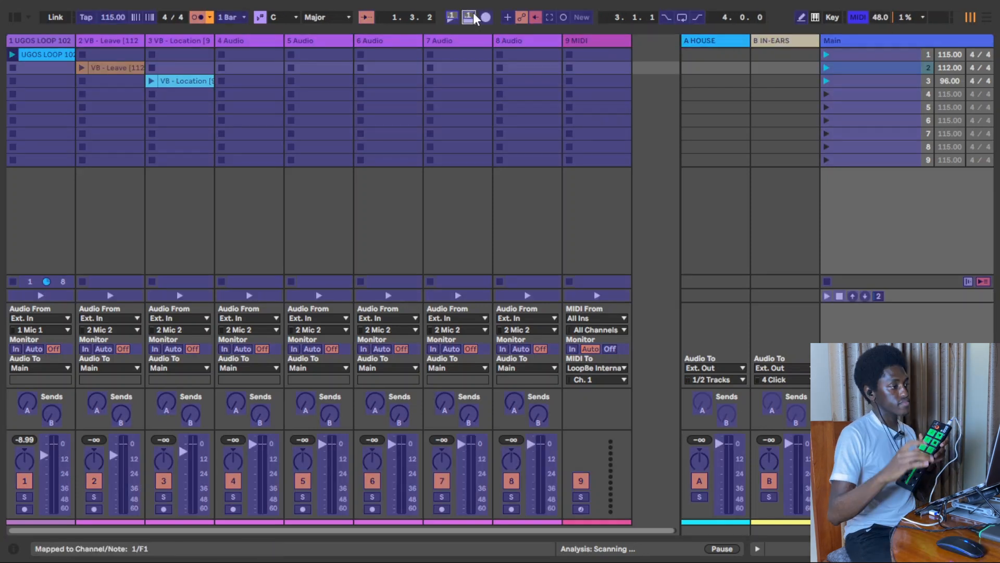
{"action": "left_click", "coordinate": [856, 16]}
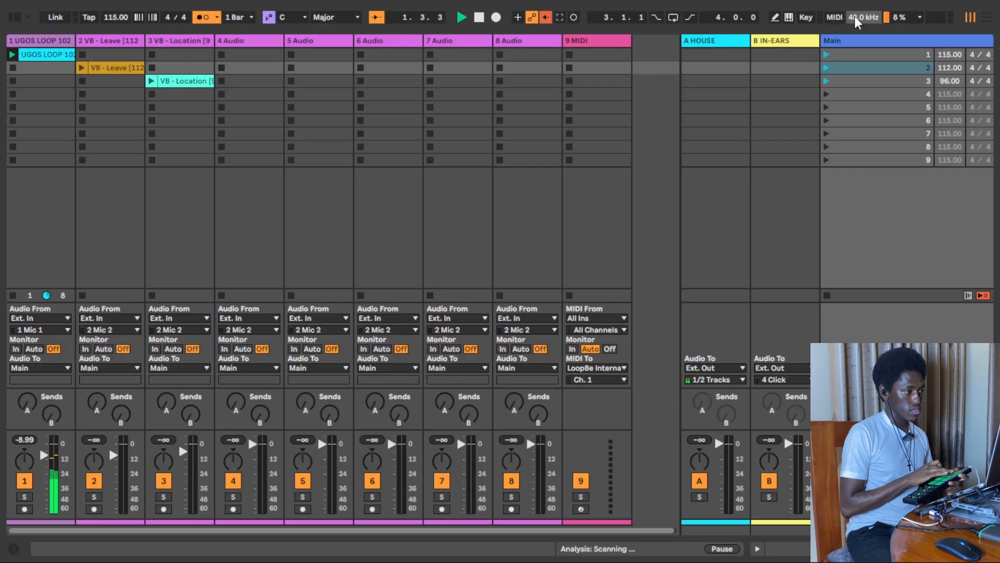
{"action": "key", "text": "space"}
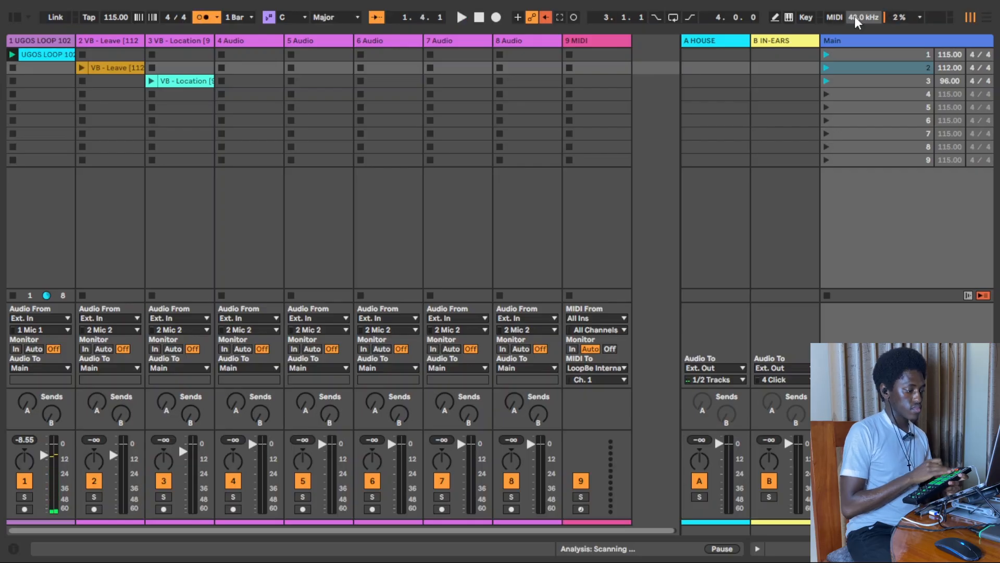
In Arrangement View, MIDI-map Re-Enable Automation and assign Back to Arrangement to channel 1 note F#1, and leave MIDI mapping.
{"action": "key", "text": "Tab"}
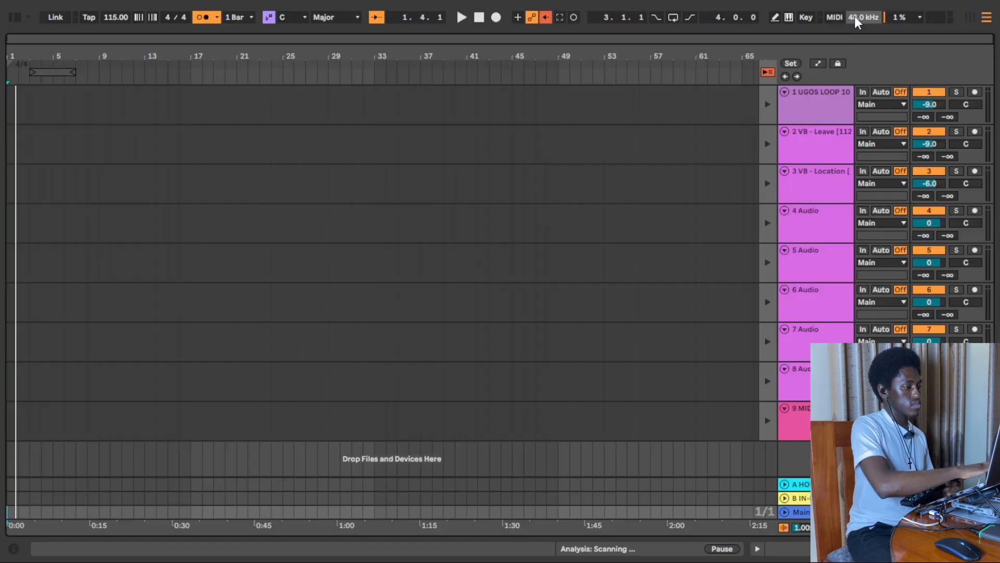
{"action": "left_click", "coordinate": [524, 135]}
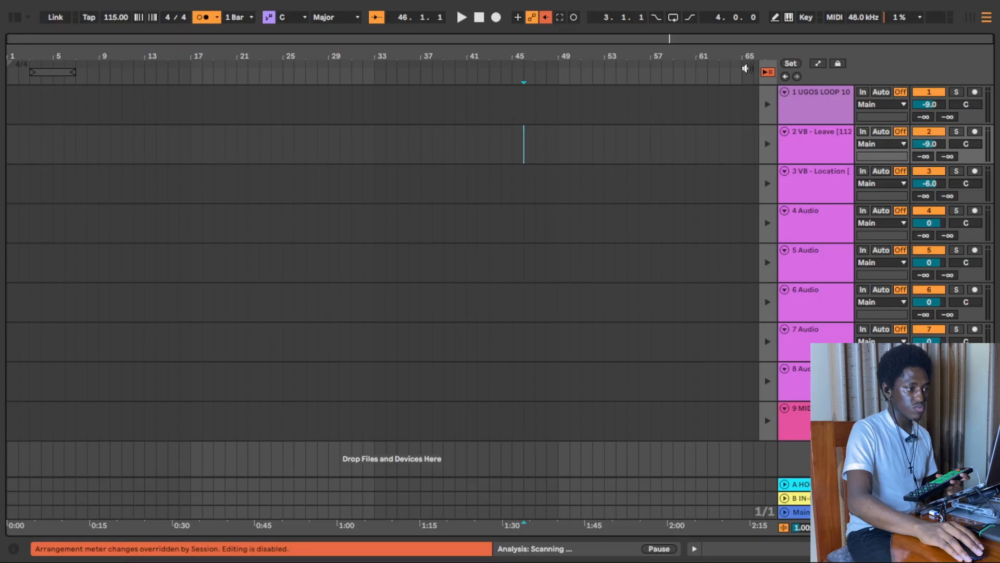
{"action": "left_click", "coordinate": [833, 17]}
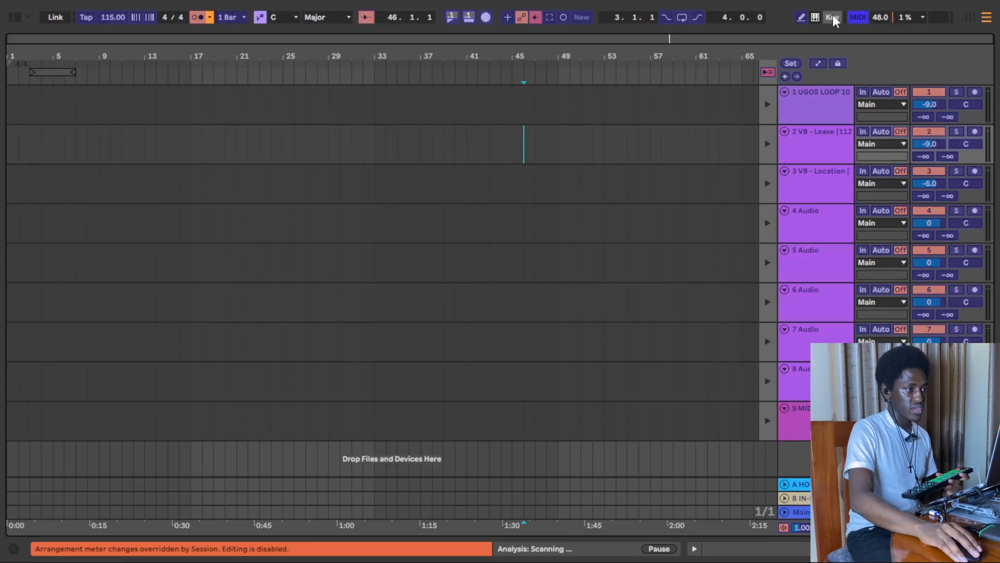
{"action": "left_click", "coordinate": [535, 18]}
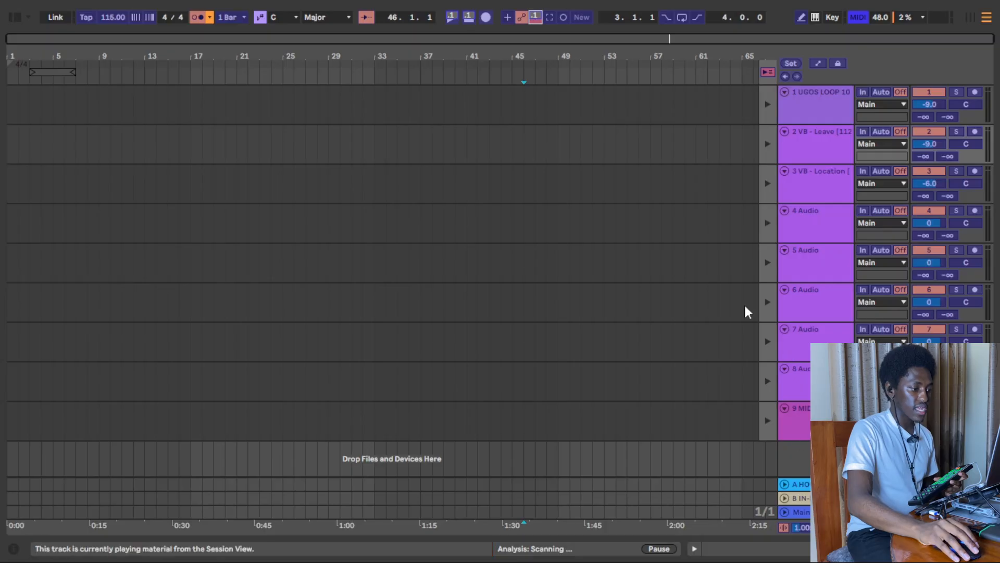
{"action": "left_click", "coordinate": [770, 73]}
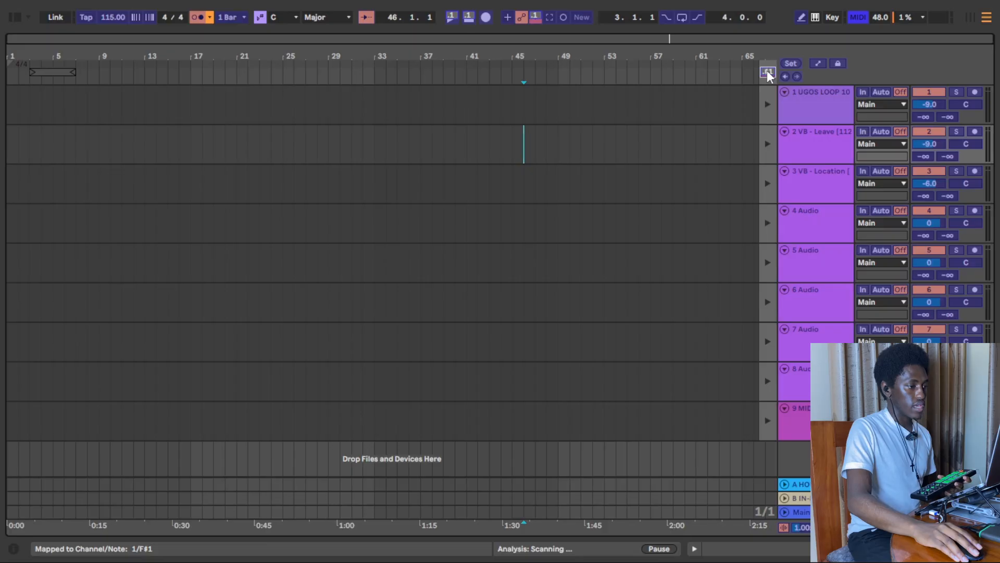
{"action": "left_click", "coordinate": [853, 16]}
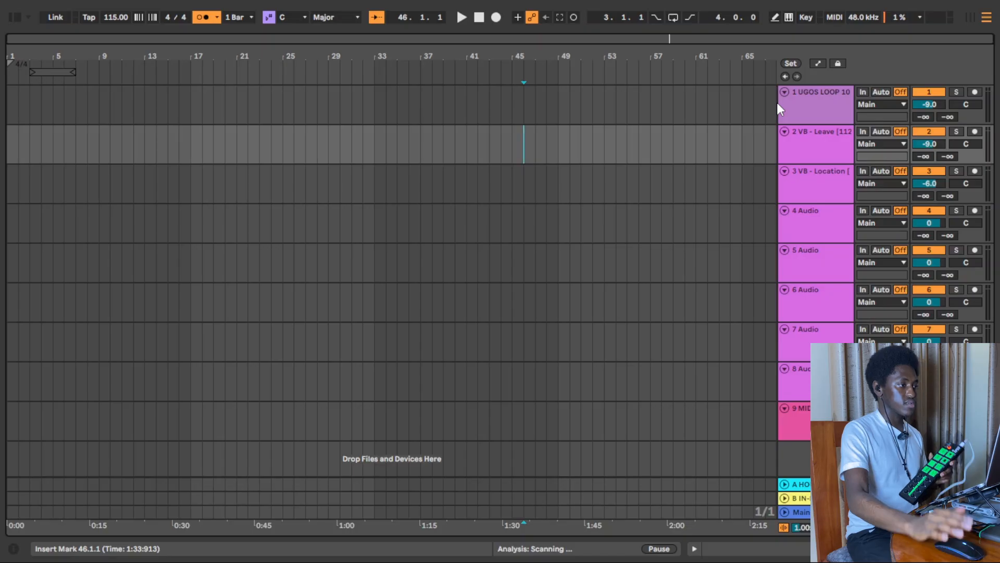
Launch scene 1 from Session View, test Back to Arrangement in Arrangement View, and stop playback.
{"action": "key", "text": "Tab"}
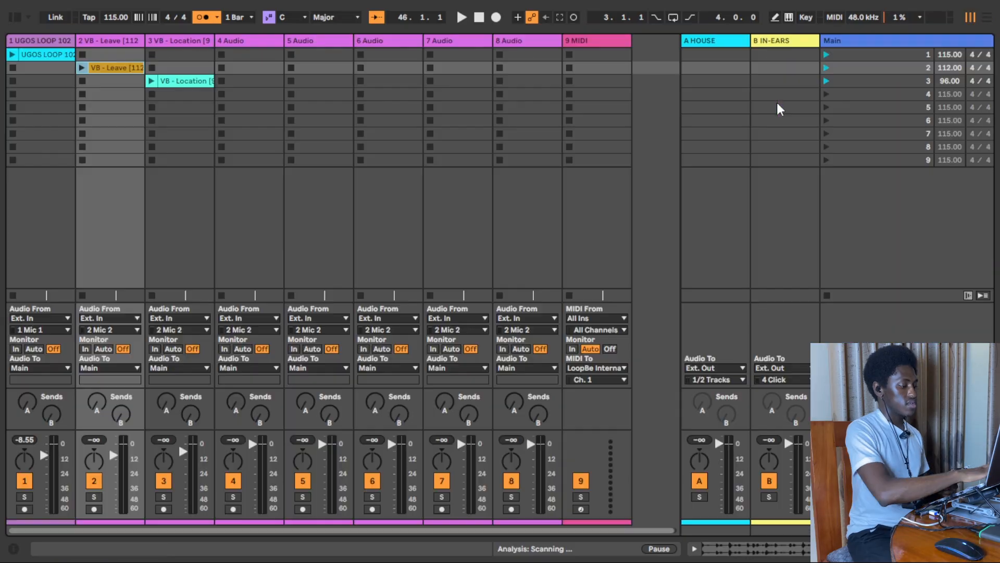
{"action": "left_click", "coordinate": [861, 56]}
{"action": "key", "text": "Return"}
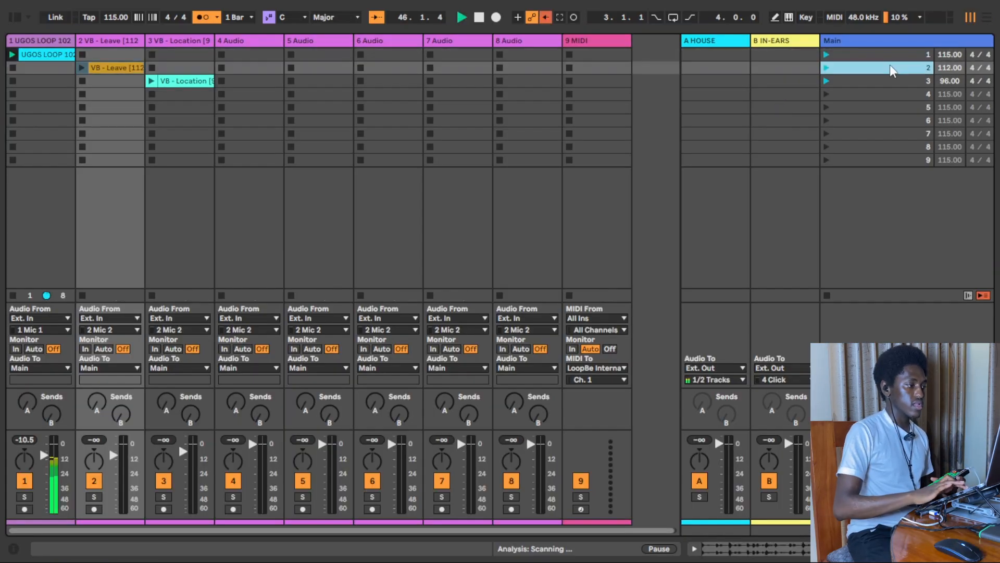
{"action": "key", "text": "Tab"}
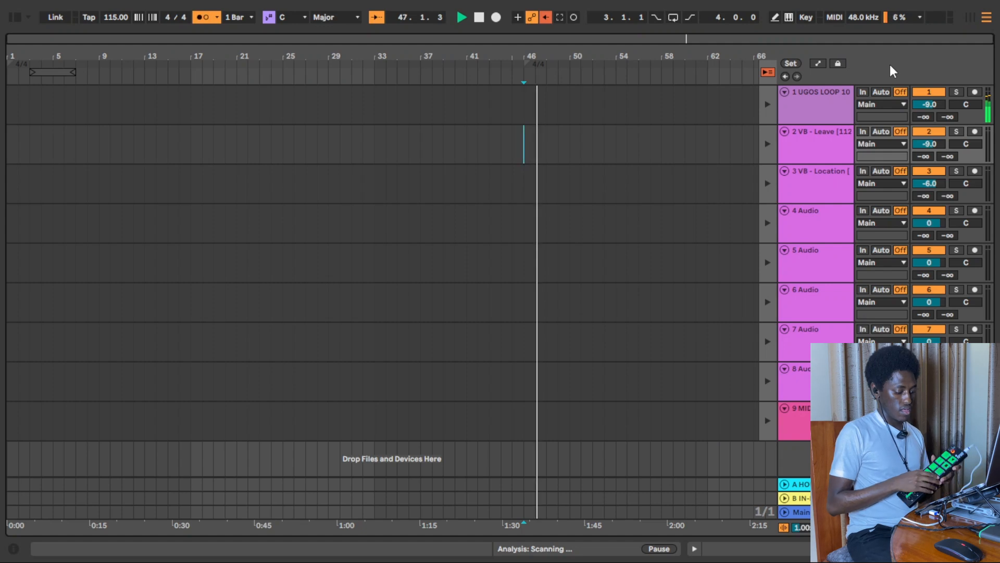
{"action": "key", "text": "F10"}
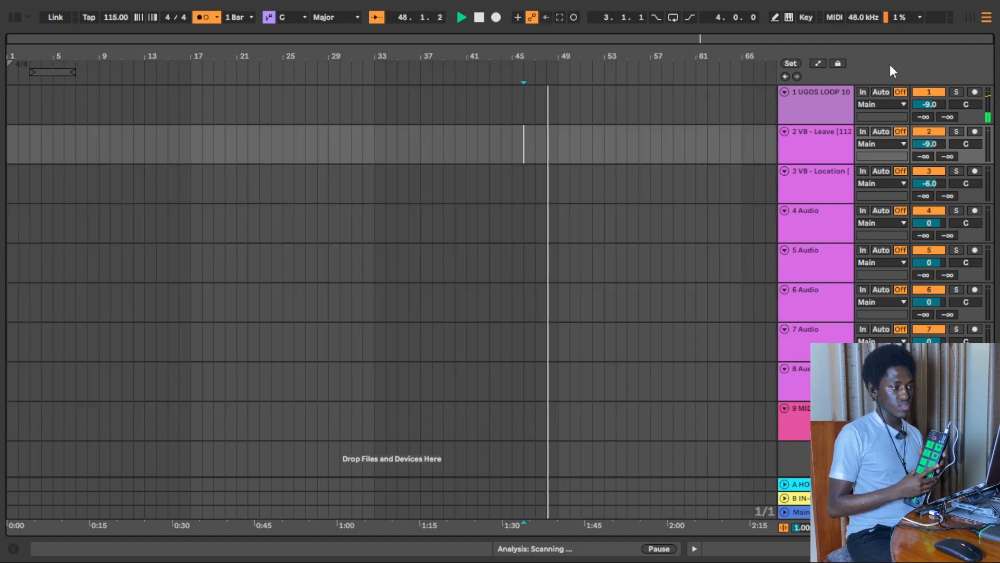
{"action": "key", "text": "space"}
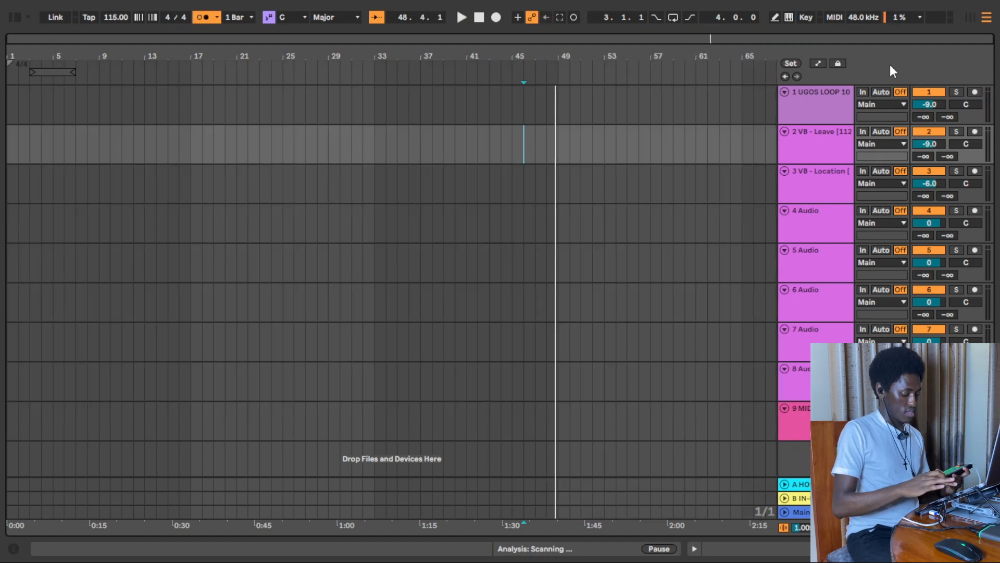
In Session View, MIDI-map the Main track's Stop Clips control to note G1 on channel 1 and leave MIDI mapping.
{"action": "key", "text": "Tab"}
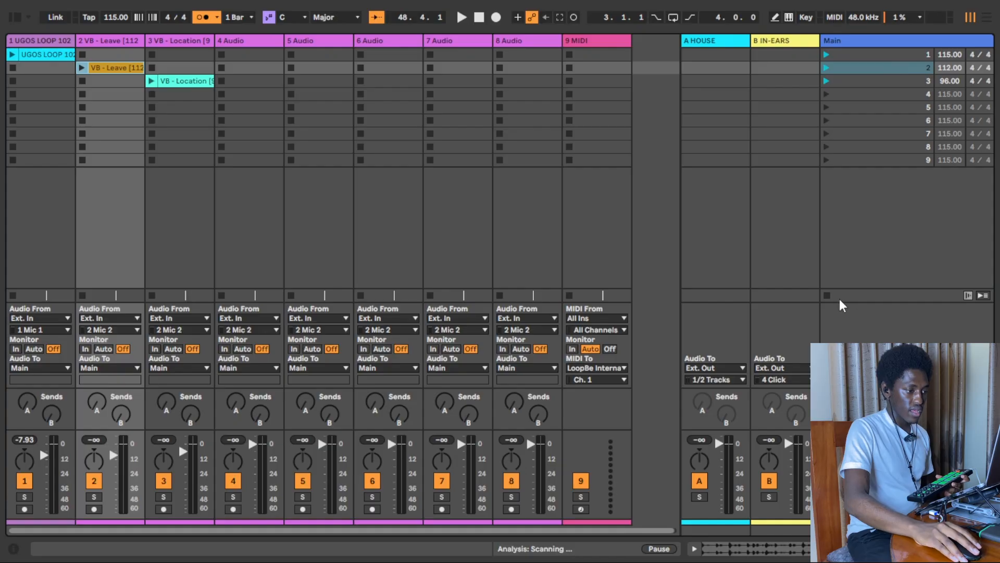
{"action": "left_click", "coordinate": [834, 18]}
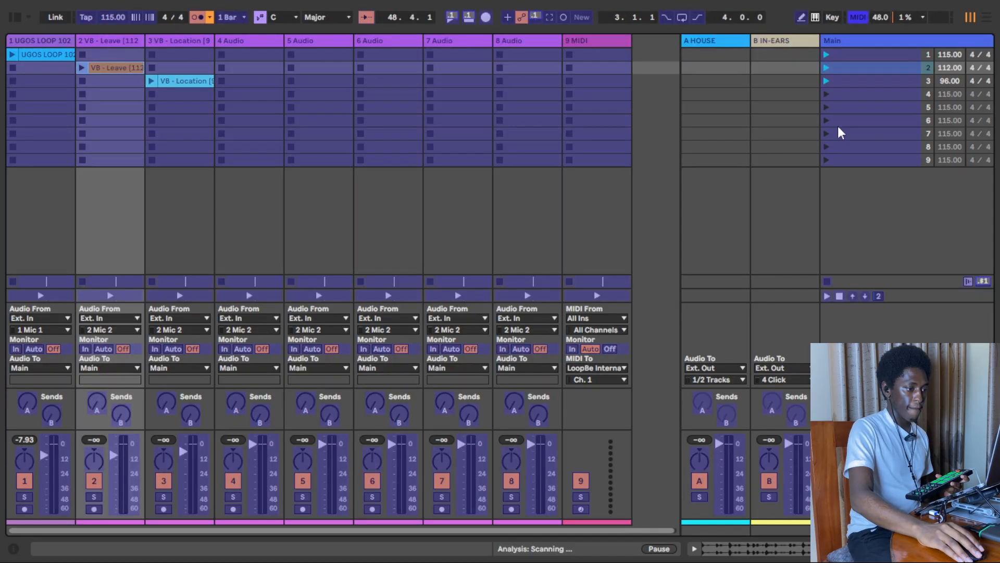
{"action": "left_click", "coordinate": [827, 282]}
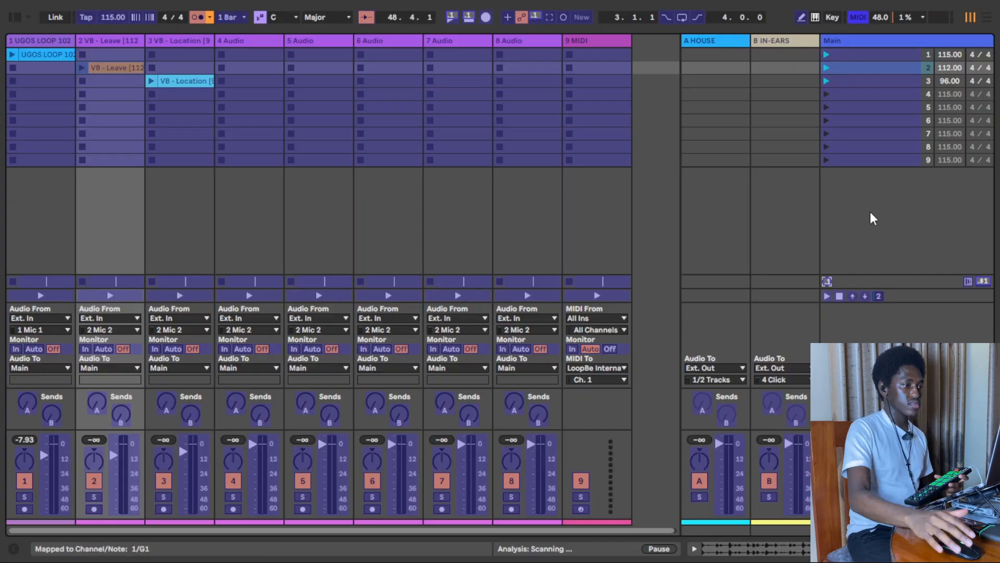
{"action": "left_click", "coordinate": [857, 18]}
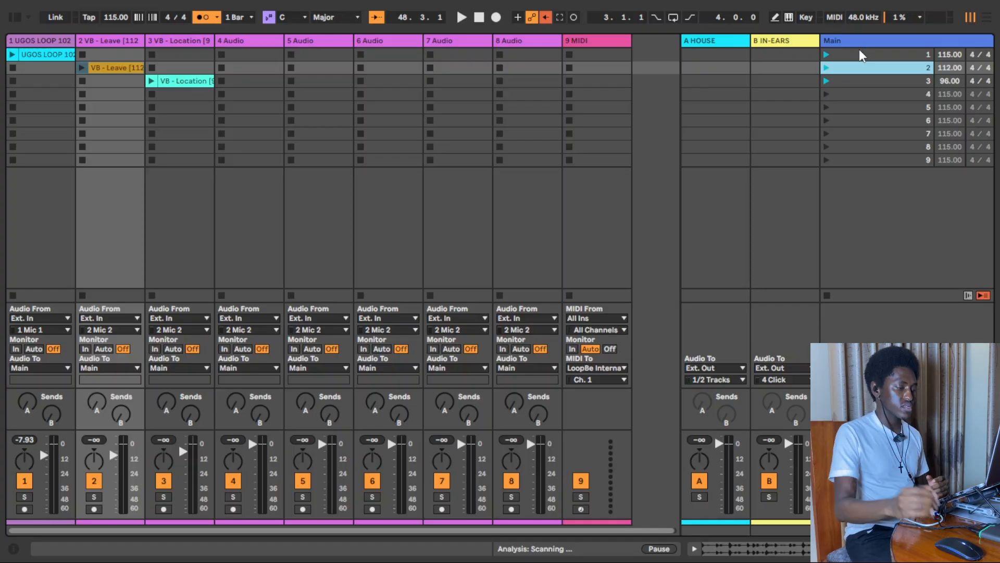
{"action": "left_click", "coordinate": [632, 191]}
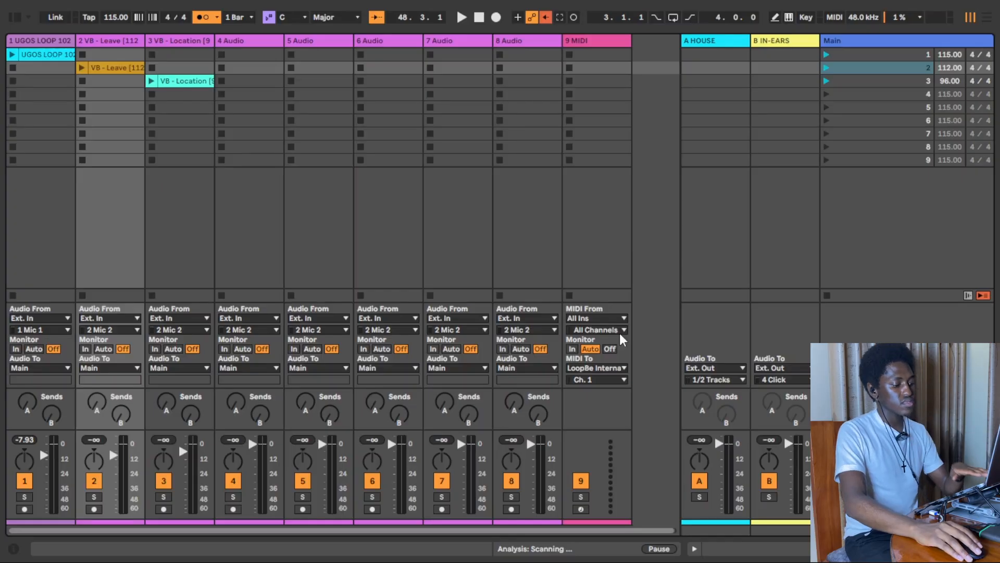
Switch to the web browser, open the Nerds.de page for the LoopBe1 virtual MIDI driver and read through it.
{"action": "key", "text": "F11"}
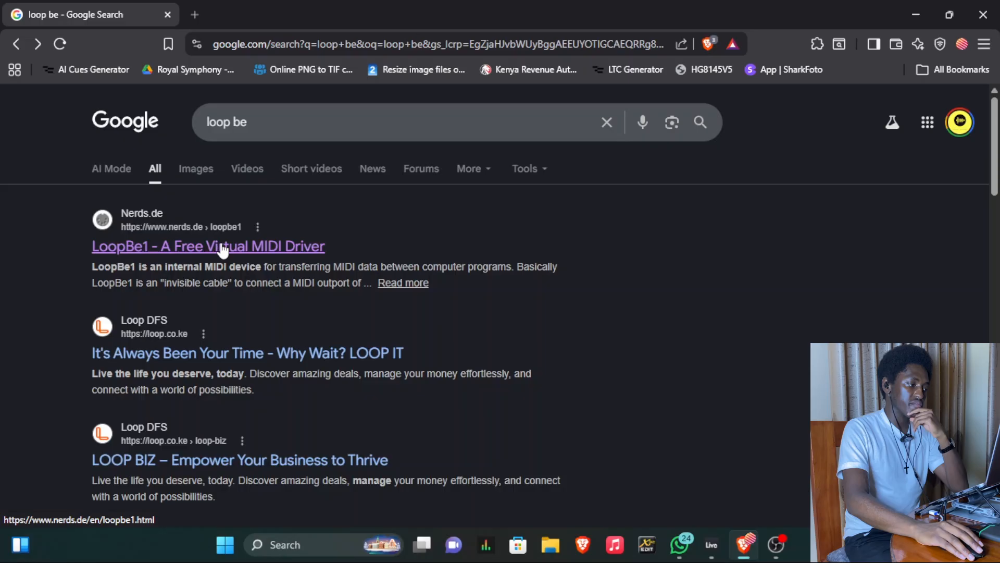
{"action": "left_click", "coordinate": [221, 247]}
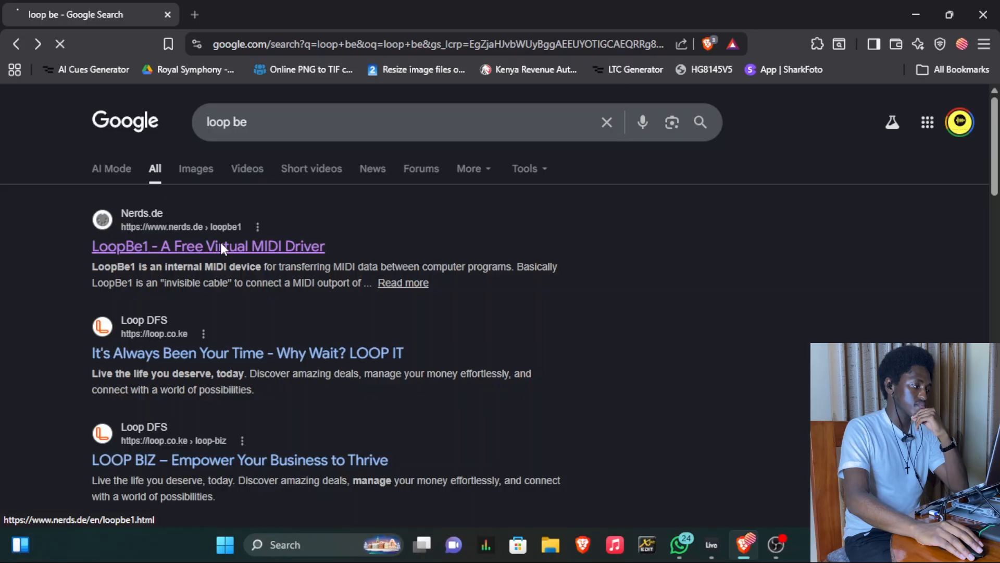
{"action": "scroll", "coordinate": [373, 318], "scroll_direction": "down", "scroll_amount": 6}
{"action": "scroll", "coordinate": [370, 311], "scroll_direction": "down", "scroll_amount": 3}
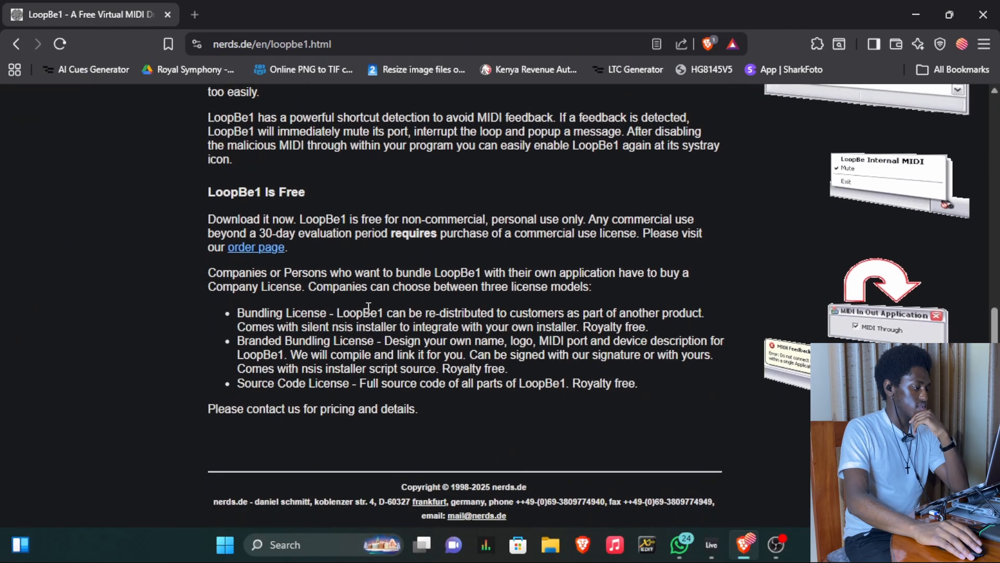
{"action": "scroll", "coordinate": [370, 311], "scroll_direction": "up", "scroll_amount": 9}
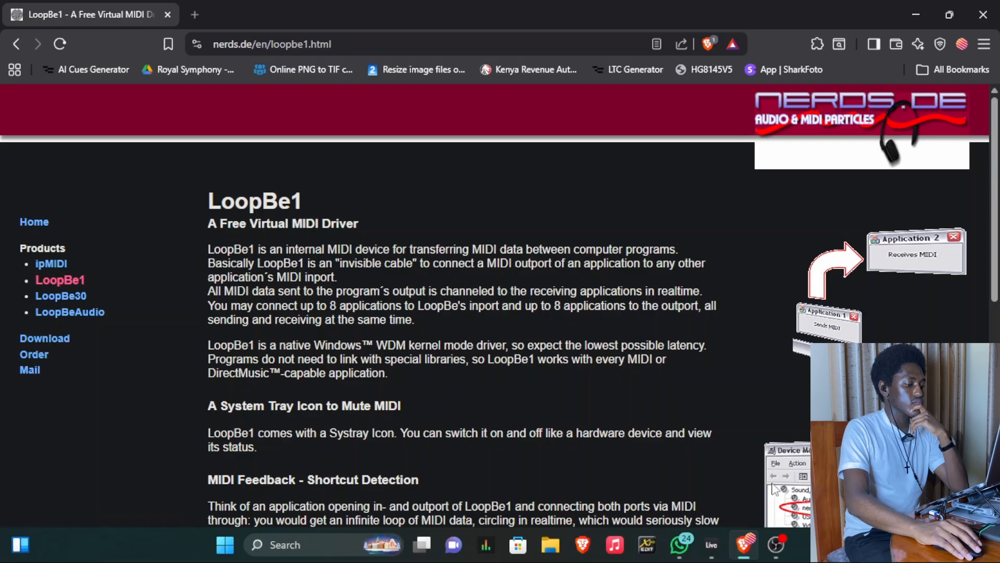
Open LoopBe1 Monitor, toggle its Mute option on and off again, and close the dialog.
{"action": "key", "text": "super"}
{"action": "type", "text": "loop"}
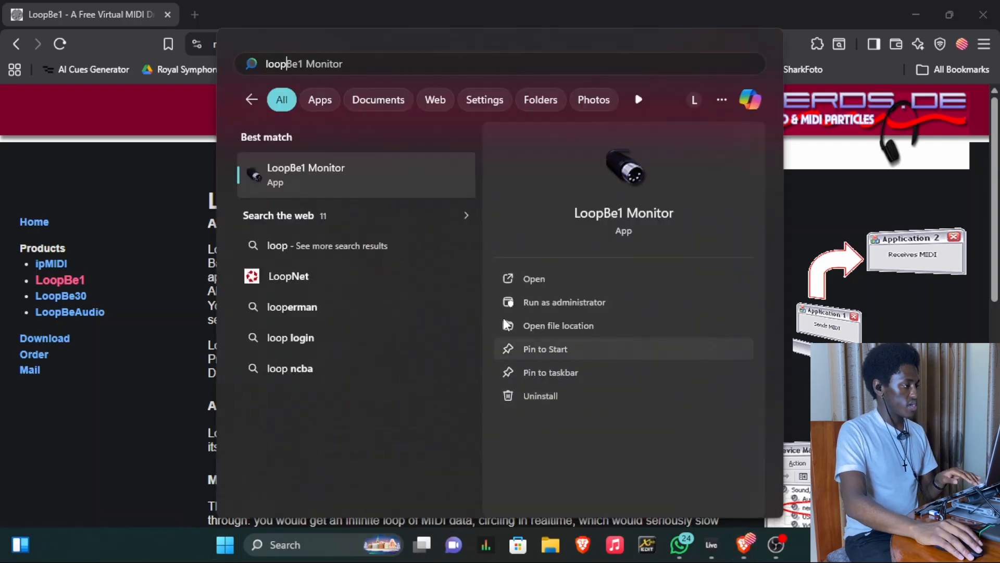
{"action": "left_click", "coordinate": [350, 171]}
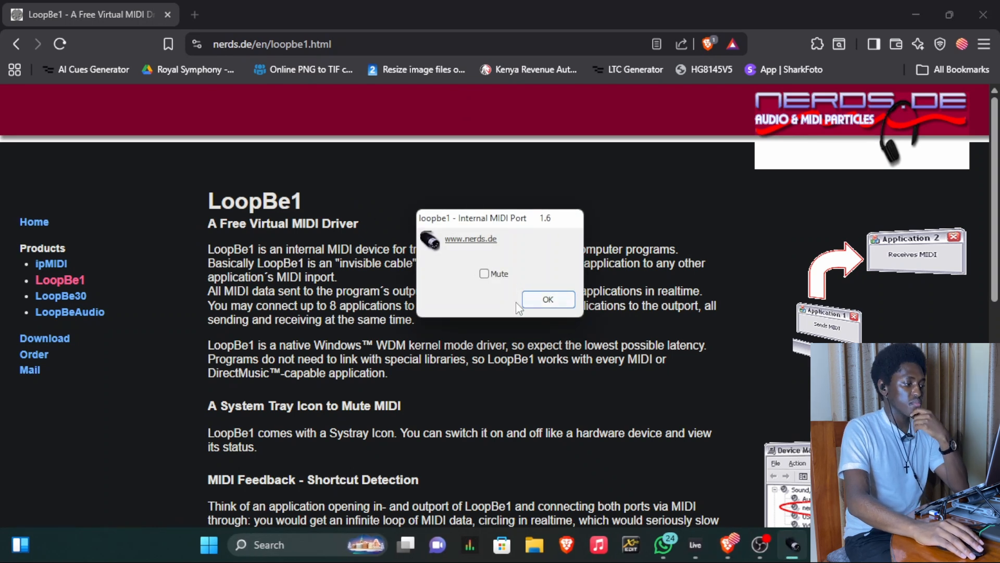
{"action": "left_click", "coordinate": [488, 277]}
{"action": "left_click", "coordinate": [488, 277]}
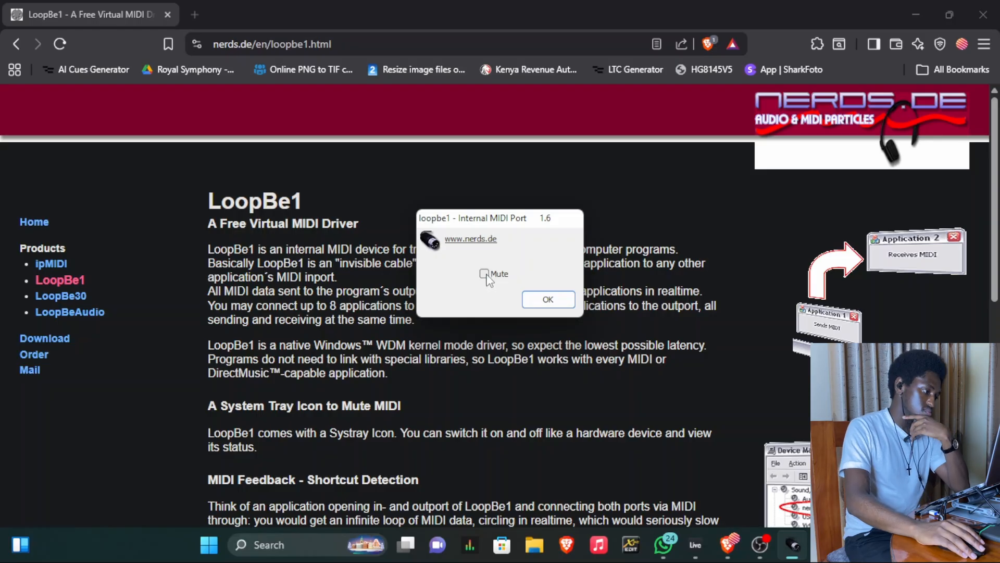
{"action": "left_click", "coordinate": [542, 301]}
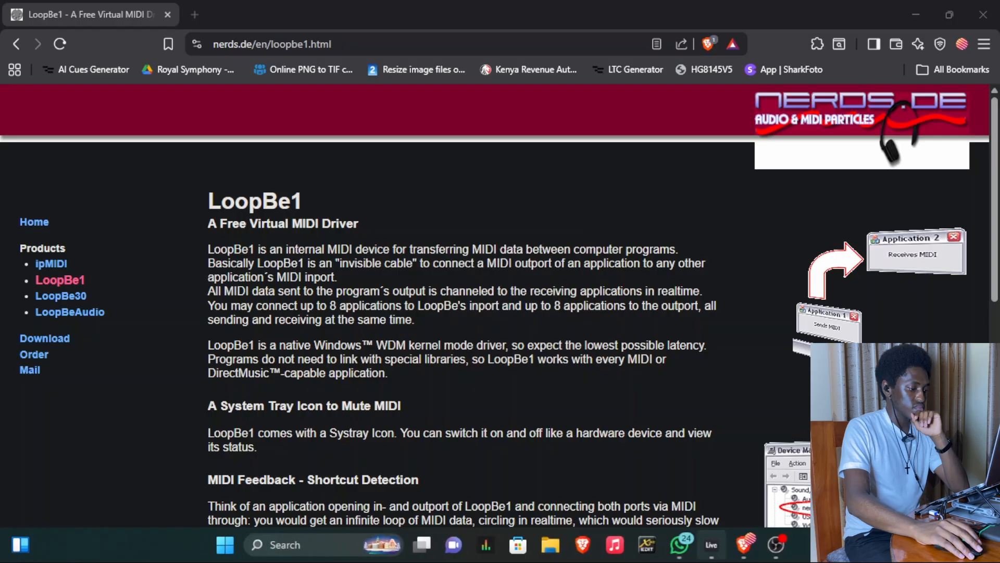
Switch to Ableton Live, check the LoopBe Internal MIDI port settings, and set the 9 MIDI track's output to LoopBe Internal MIDI.
{"action": "left_click", "coordinate": [711, 545]}
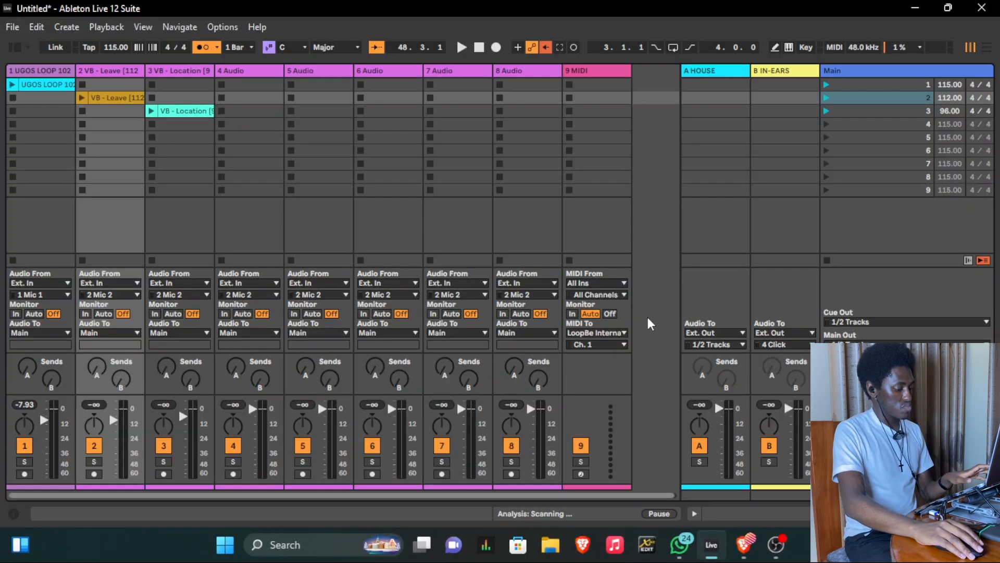
{"action": "key", "text": "ctrl+comma"}
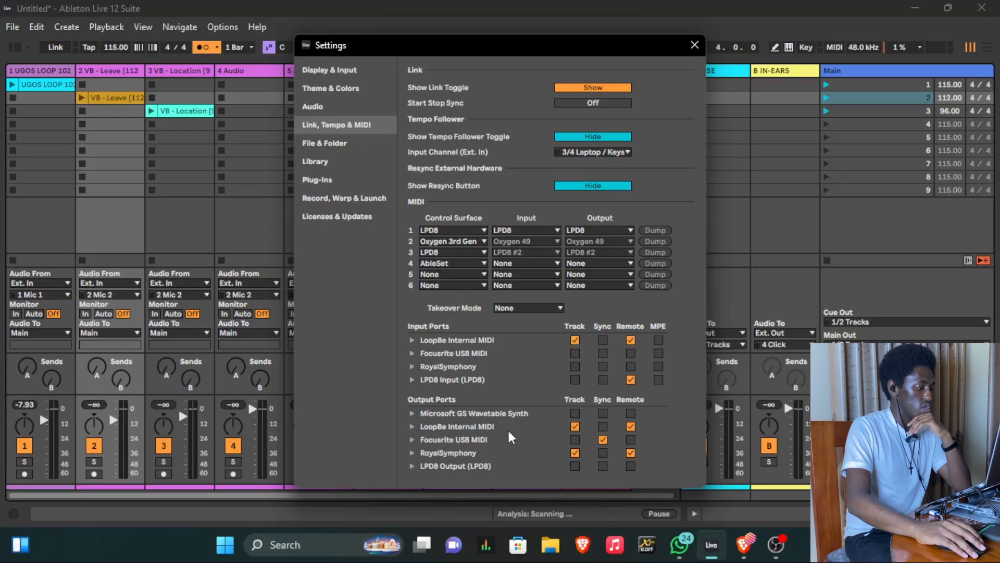
{"action": "left_click", "coordinate": [413, 340]}
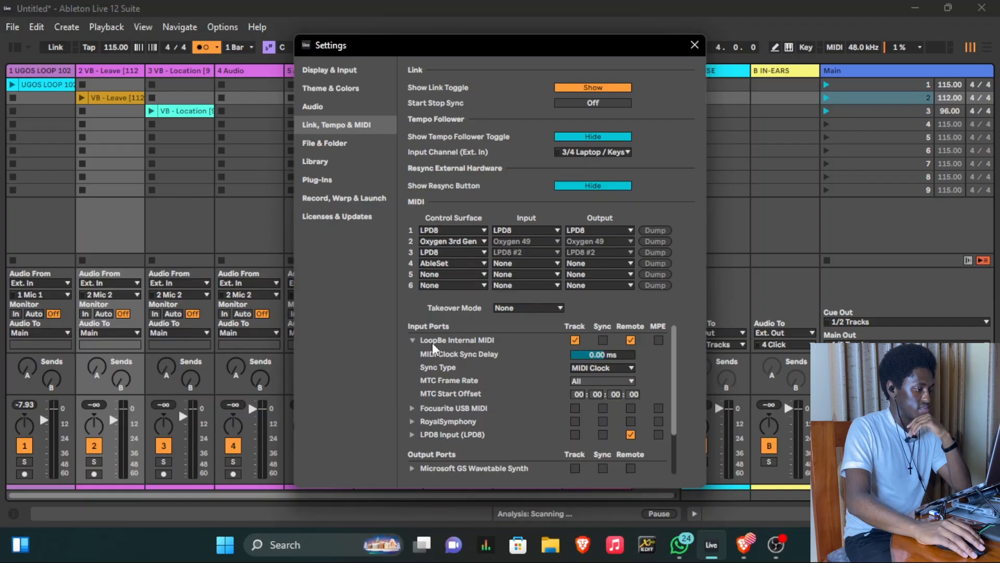
{"action": "left_click", "coordinate": [412, 339]}
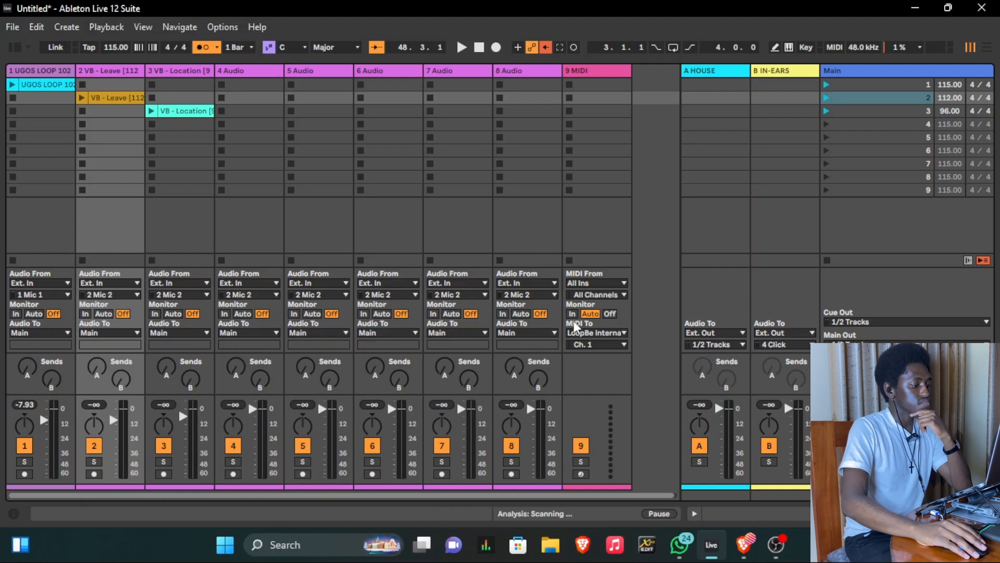
{"action": "left_click", "coordinate": [580, 334]}
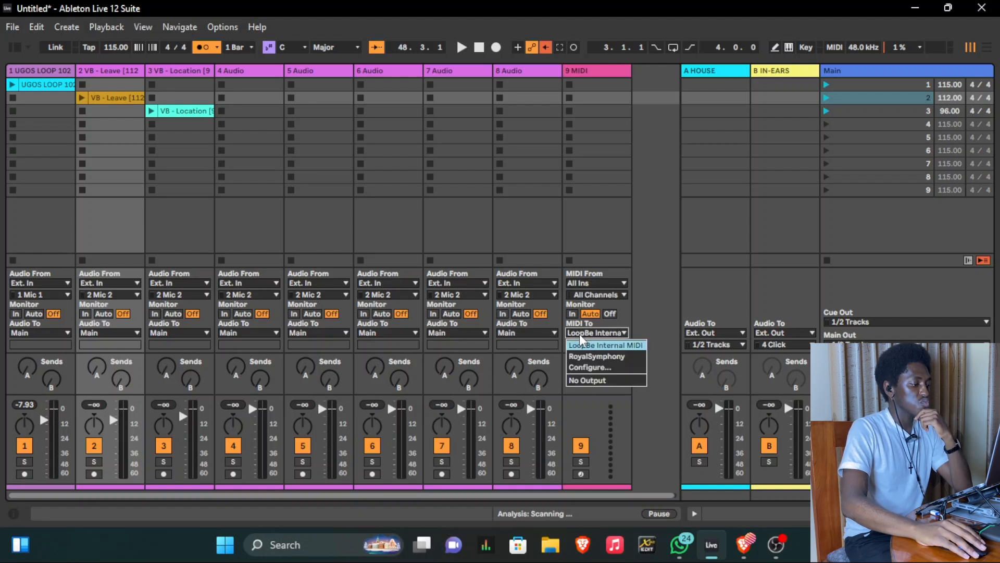
{"action": "left_click", "coordinate": [596, 345]}
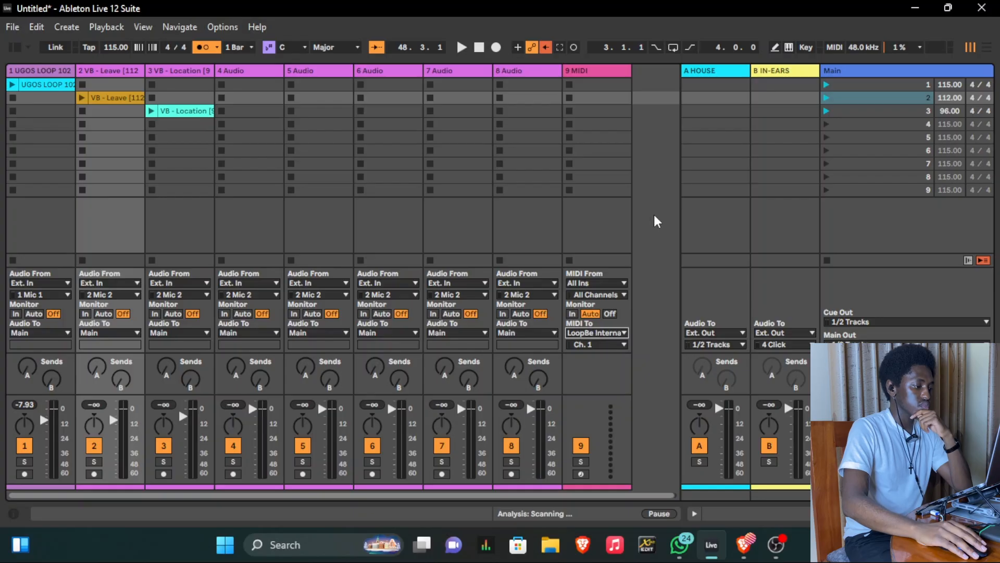
In Arrangement View, activate Back to Arrangement and Re-Enable Automation, and place the insert marker at bar 49 on track 2.
{"action": "key", "text": "Tab"}
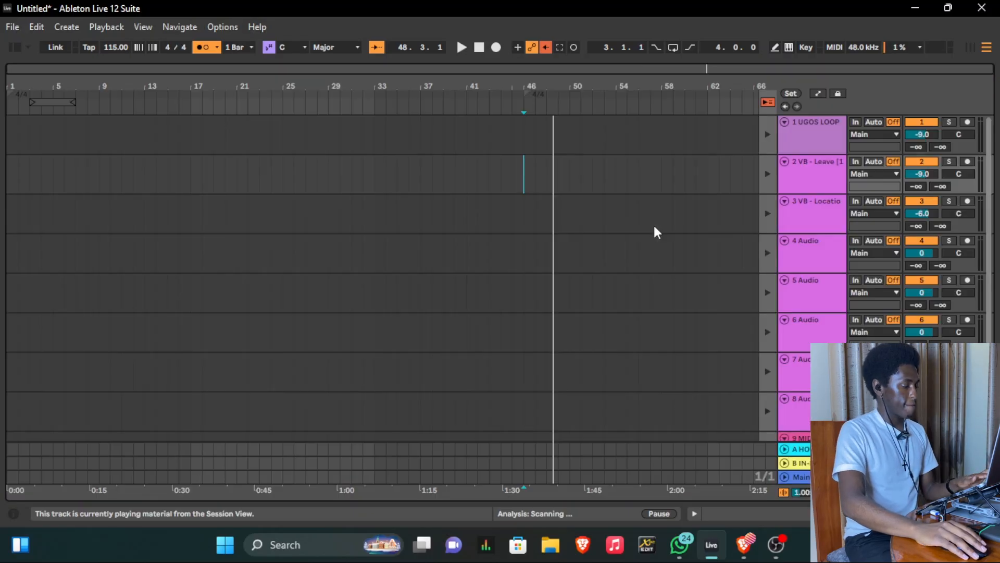
{"action": "left_click", "coordinate": [767, 102]}
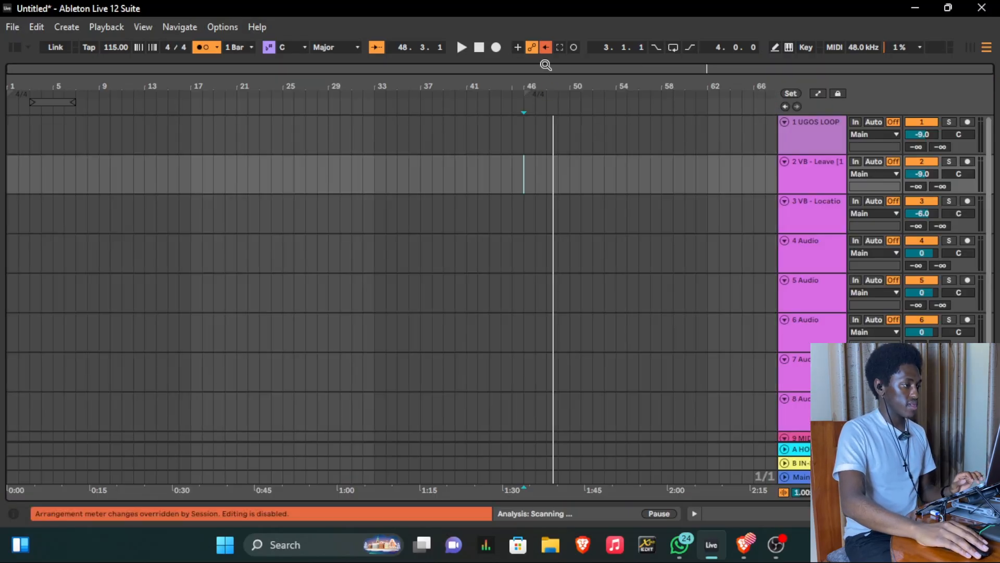
{"action": "left_click", "coordinate": [545, 48]}
{"action": "left_click", "coordinate": [553, 165]}
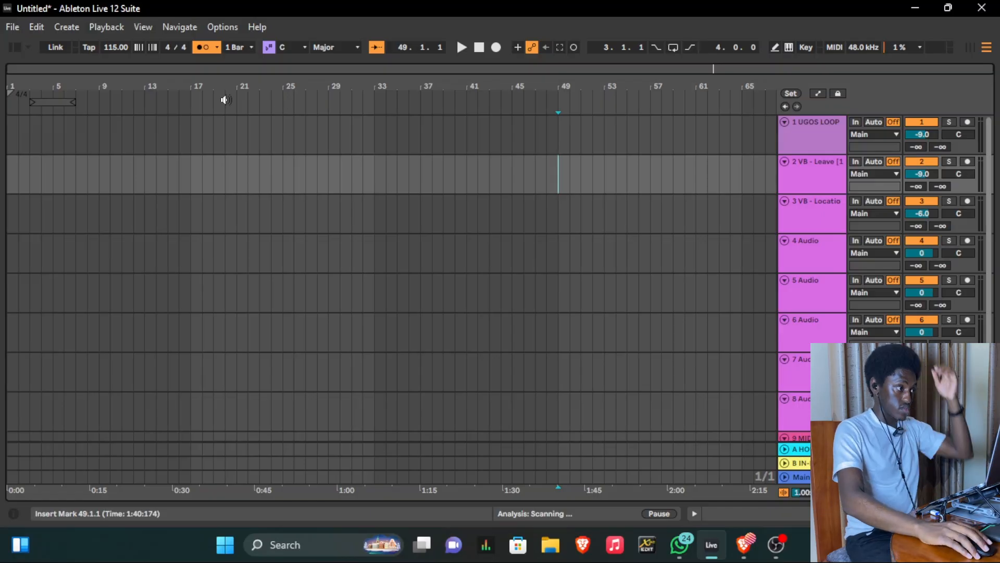
Show the list of MIDI mappings, delete every entry in it, and leave MIDI mapping.
{"action": "key", "text": "ctrl+m"}
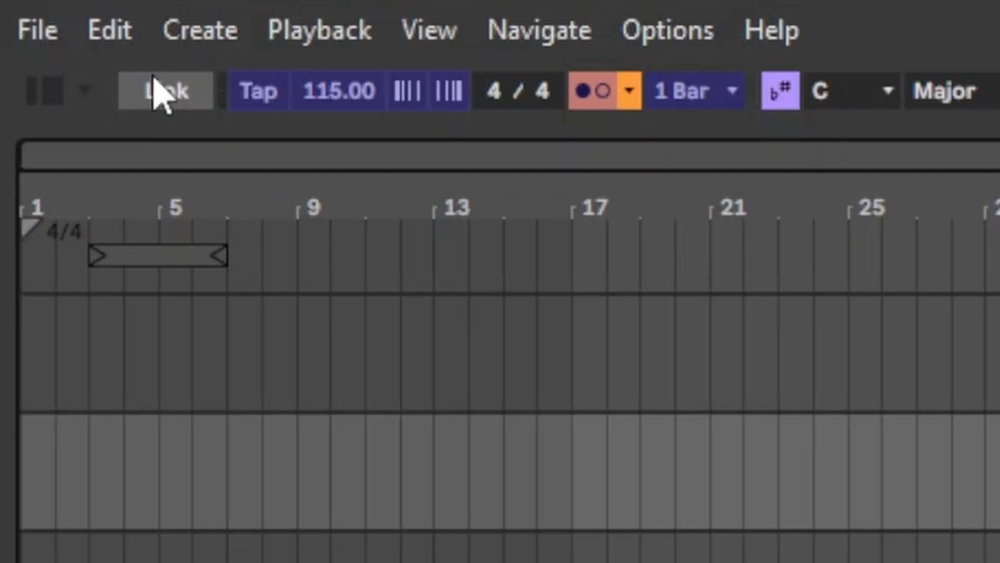
{"action": "left_click", "coordinate": [34, 97]}
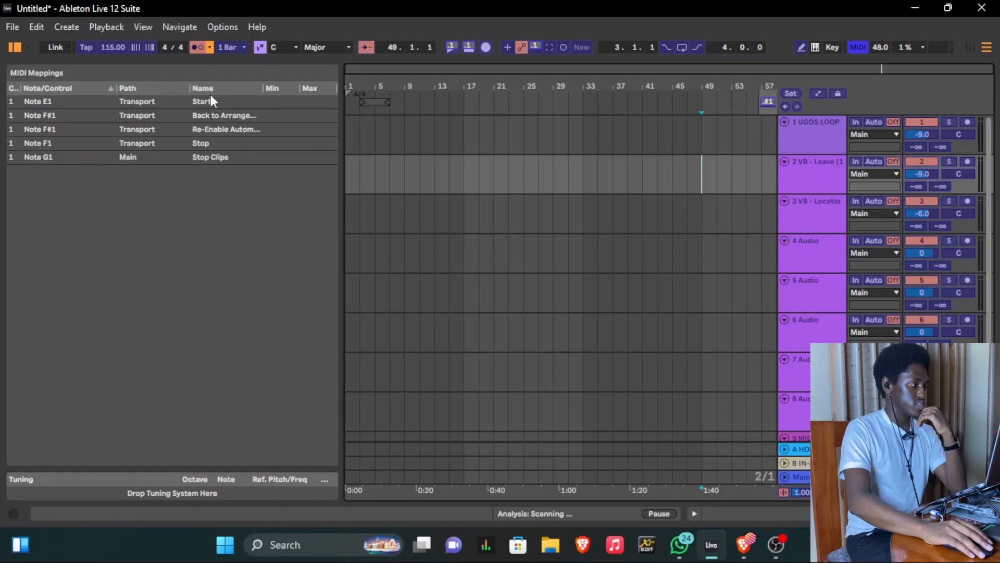
{"action": "left_click", "coordinate": [235, 256]}
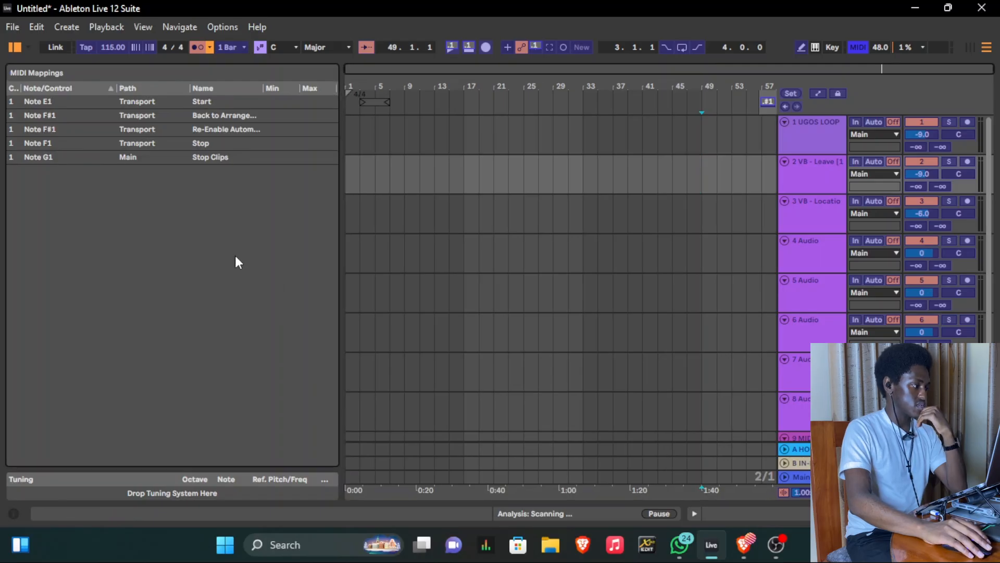
{"action": "left_click", "coordinate": [204, 101]}
{"action": "key", "text": "ctrl+a"}
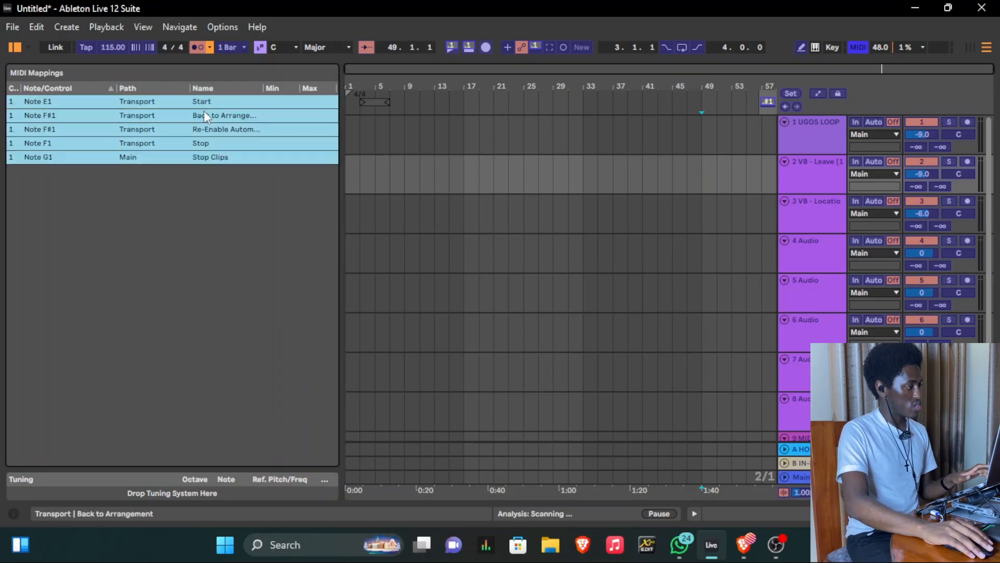
{"action": "key", "text": "Delete"}
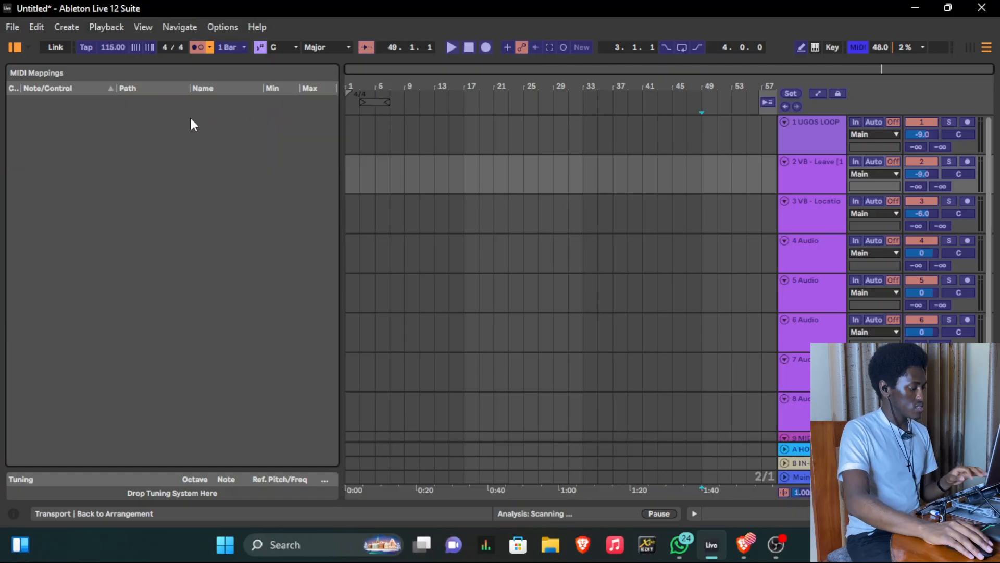
{"action": "key", "text": "ctrl+m"}
Create a two-bar MIDI clip at bar 33 on the 9 MIDI track and add a one-bar G#0 note at its start.
{"action": "scroll", "coordinate": [527, 219], "scroll_direction": "down", "scroll_amount": 2}
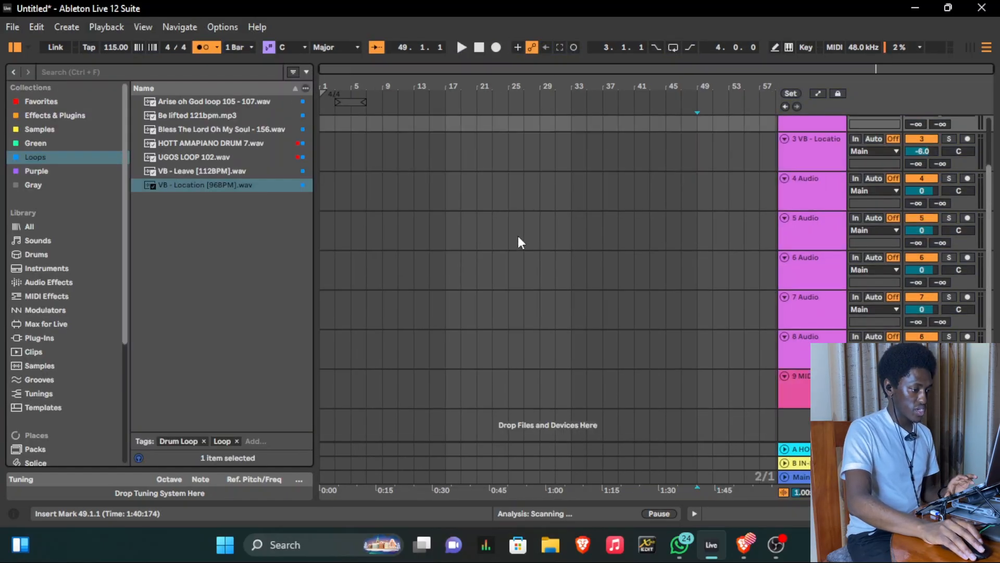
{"action": "double_click", "coordinate": [570, 376]}
{"action": "scroll", "coordinate": [632, 417], "scroll_direction": "down", "scroll_amount": 10}
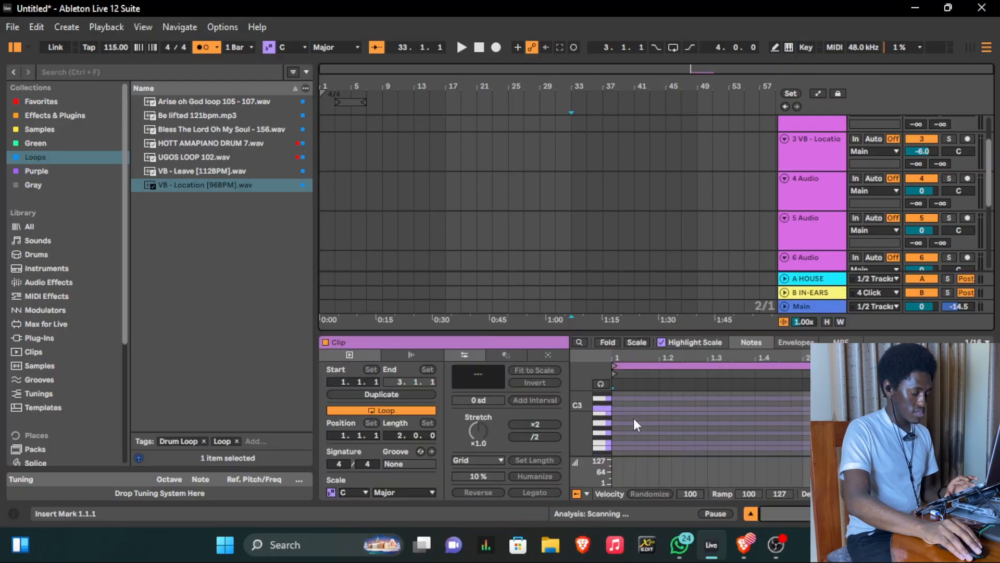
{"action": "scroll", "coordinate": [633, 418], "scroll_direction": "up", "scroll_amount": 3}
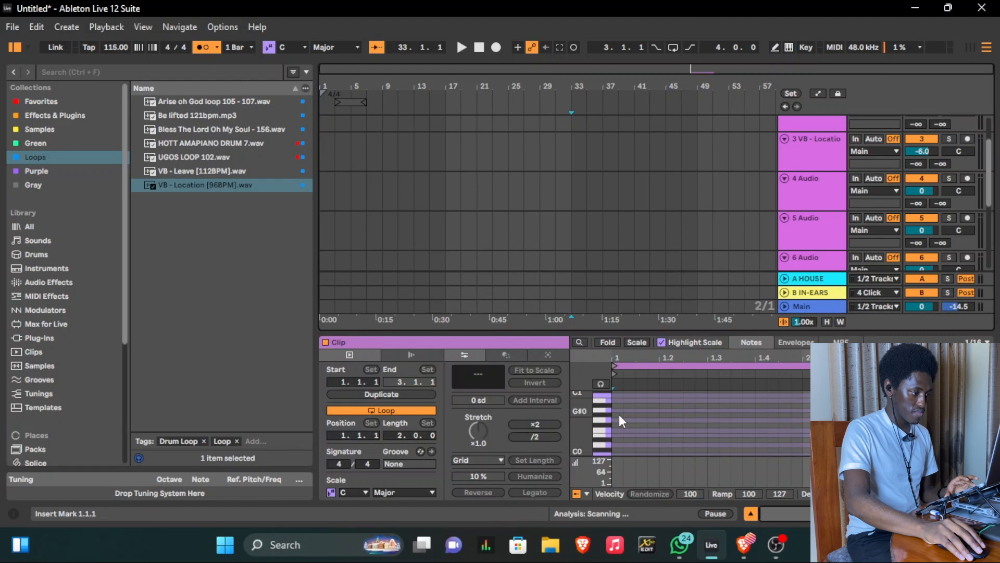
{"action": "double_click", "coordinate": [619, 414]}
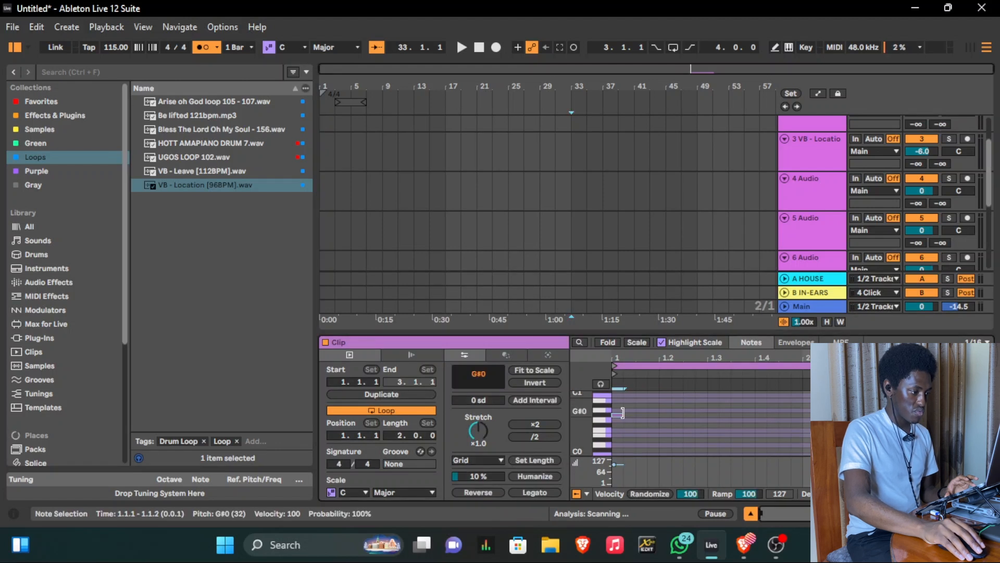
{"action": "key", "text": "shift+Right"}
{"action": "key", "text": "shift+Right"}
{"action": "key", "text": "shift+Right"}
{"action": "key", "text": "shift+Right"}
{"action": "key", "text": "shift+Right"}
{"action": "key", "text": "shift+Right"}
{"action": "key", "text": "shift+Right"}
{"action": "key", "text": "shift+Right"}
{"action": "key", "text": "shift+Right"}
{"action": "key", "text": "shift+Right"}
{"action": "key", "text": "shift+Right"}
{"action": "key", "text": "shift+Right"}
{"action": "key", "text": "shift+Right"}
{"action": "key", "text": "shift+Right"}
{"action": "key", "text": "shift+Right"}
{"action": "key", "text": "shift+Right"}
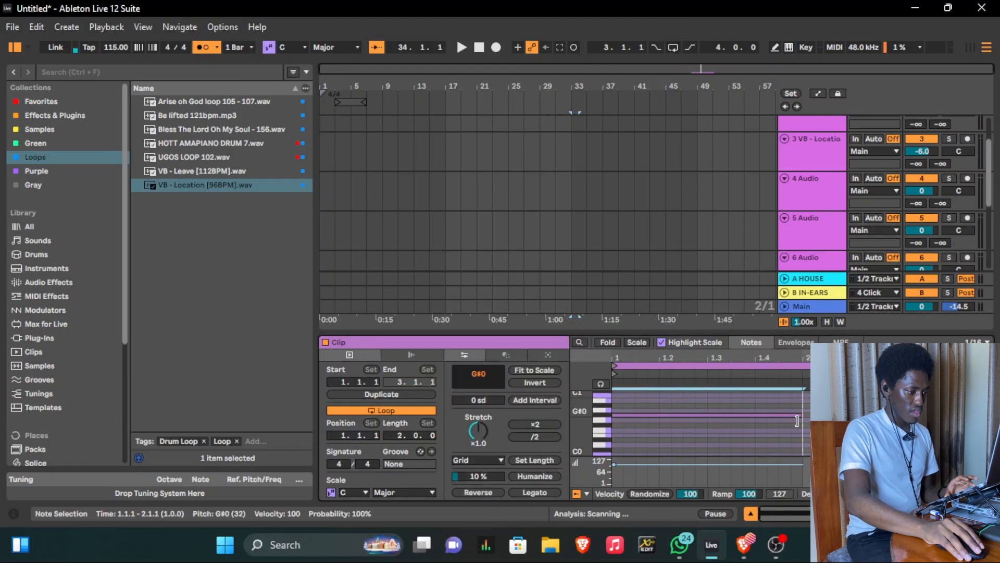
Return Live to full screen and hide the clip view and the browser.
{"action": "mouse_move", "coordinate": [741, 518]}
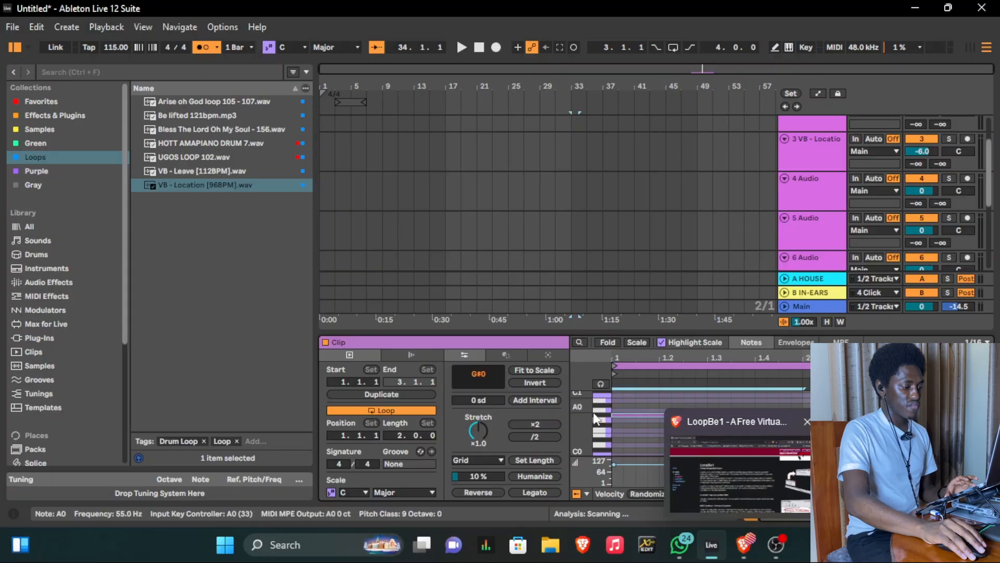
{"action": "key", "text": "F11"}
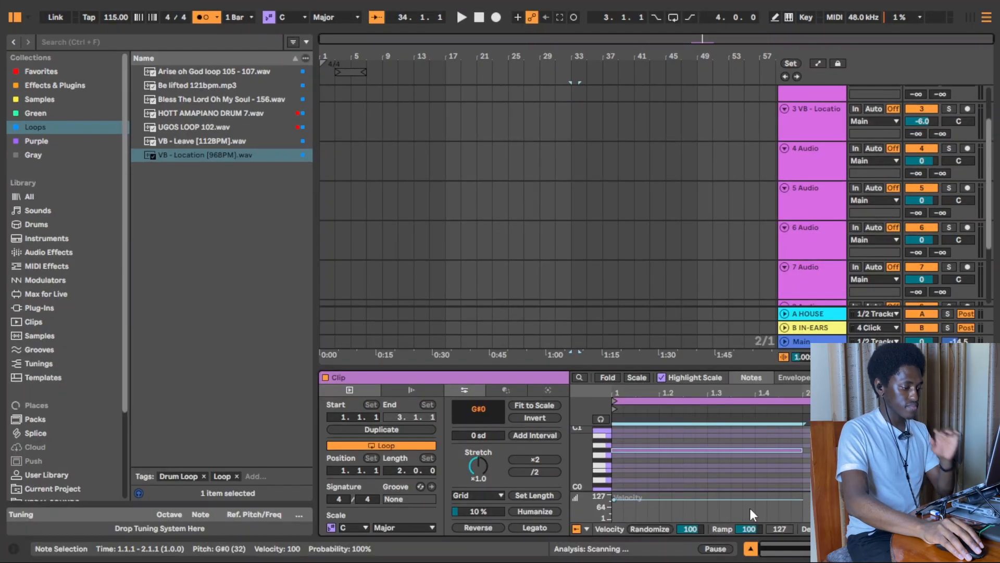
{"action": "key", "text": "ctrl+alt+l"}
{"action": "left_click", "coordinate": [14, 15]}
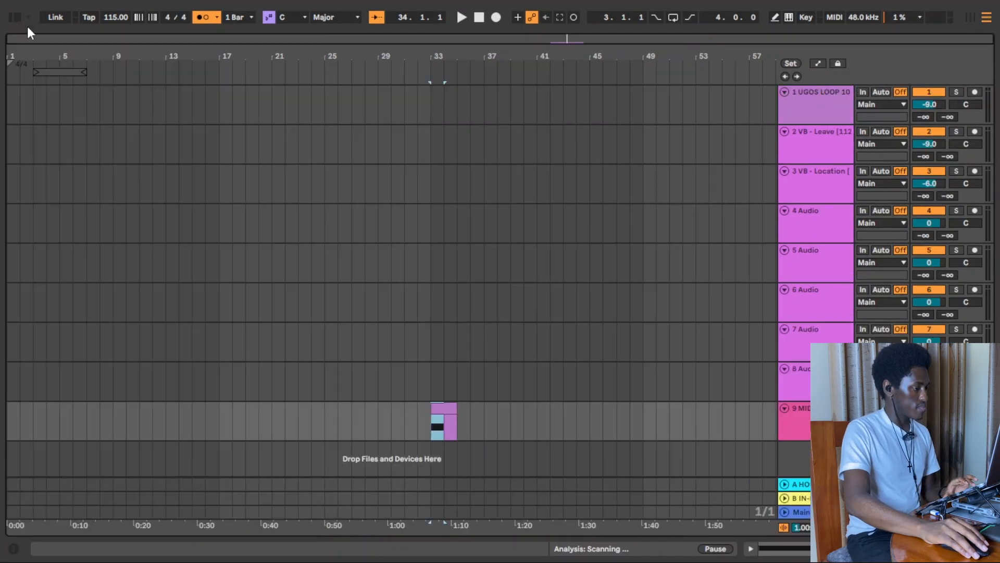
Play the arrangement from bar 17 and again from bar 29 on track 1, stopping before the MIDI clip.
{"action": "left_click", "coordinate": [434, 407]}
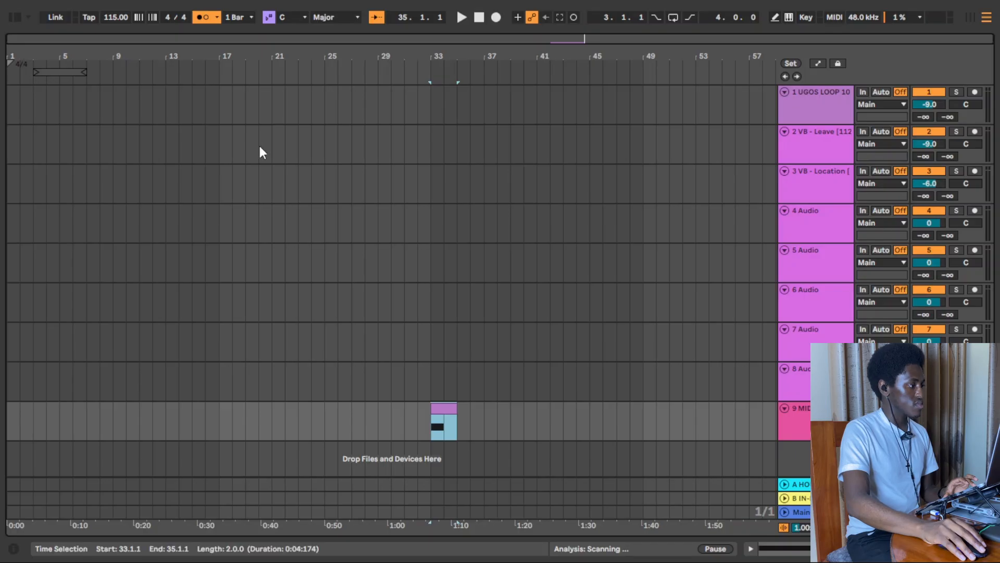
{"action": "left_click", "coordinate": [221, 105]}
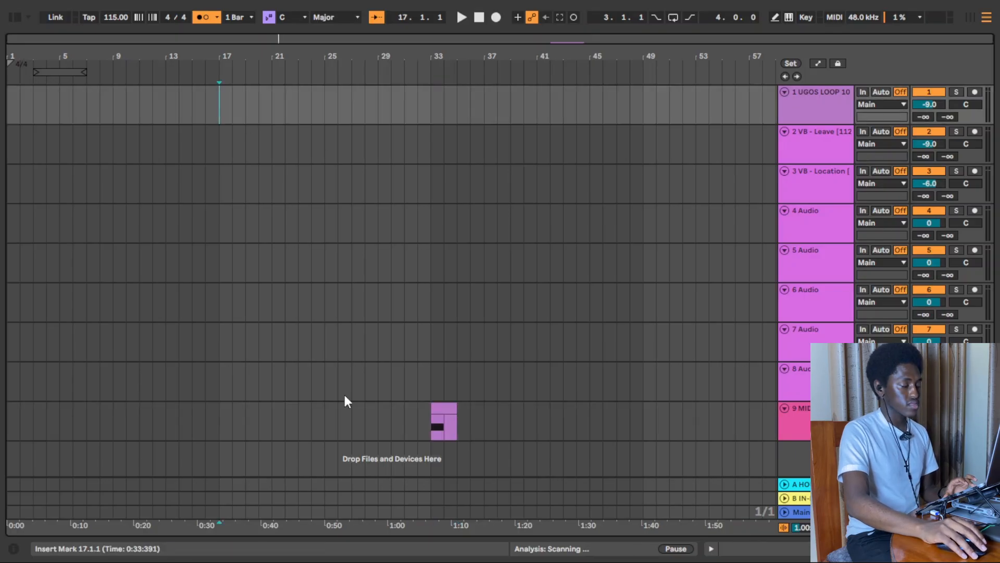
{"action": "key", "text": "space"}
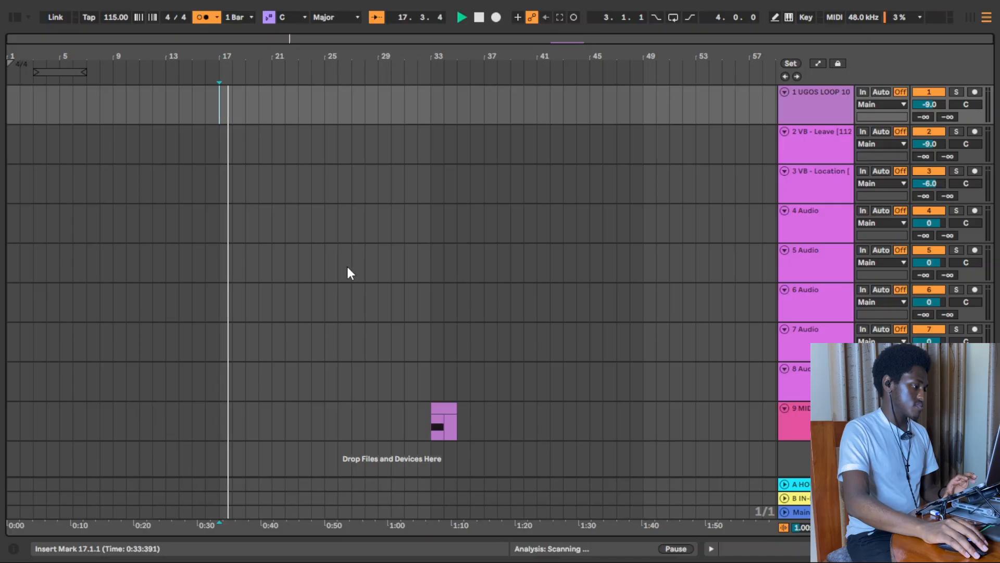
{"action": "key", "text": "space"}
{"action": "left_click", "coordinate": [375, 113]}
{"action": "key", "text": "space"}
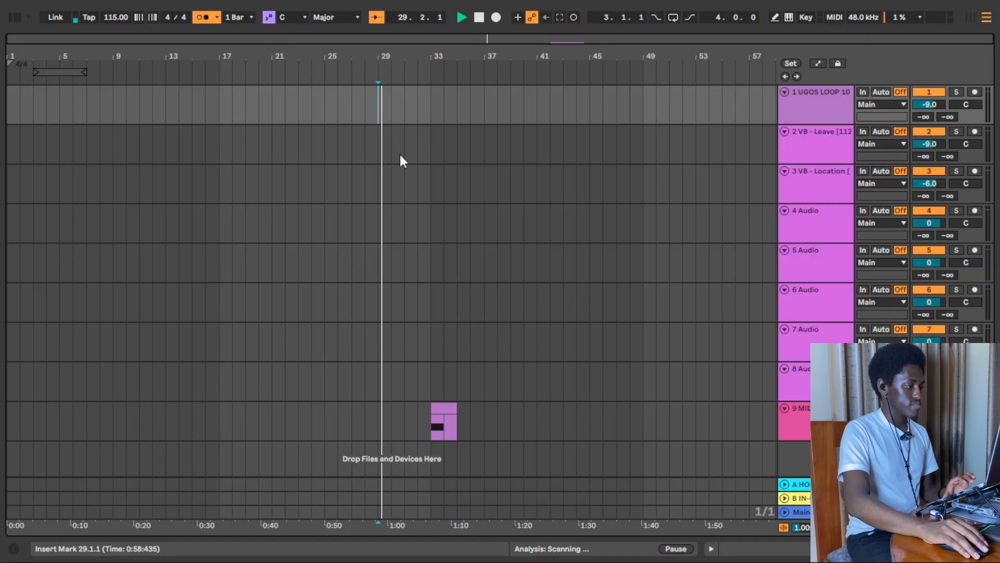
{"action": "key", "text": "plus"}
{"action": "key", "text": "plus"}
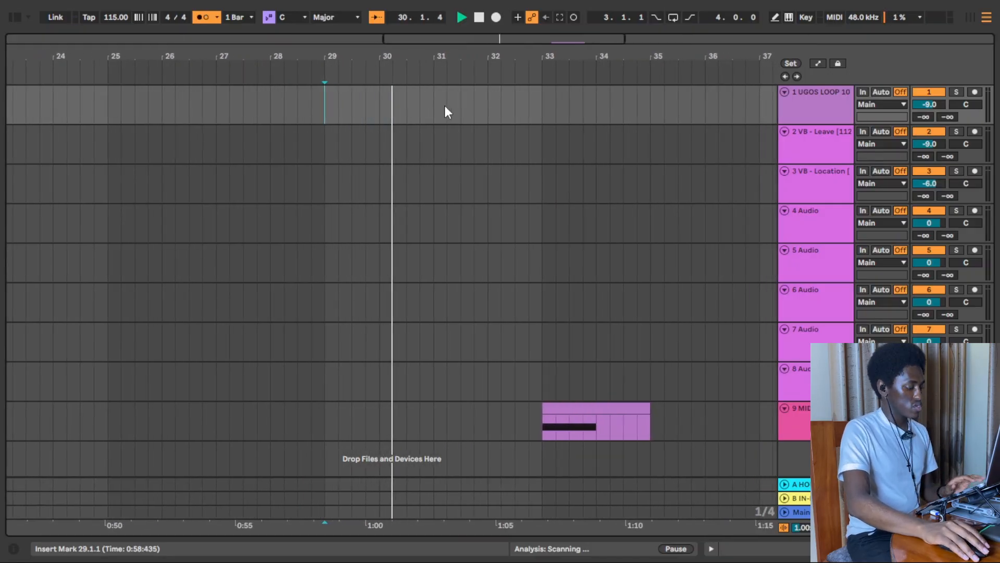
{"action": "key", "text": "space"}
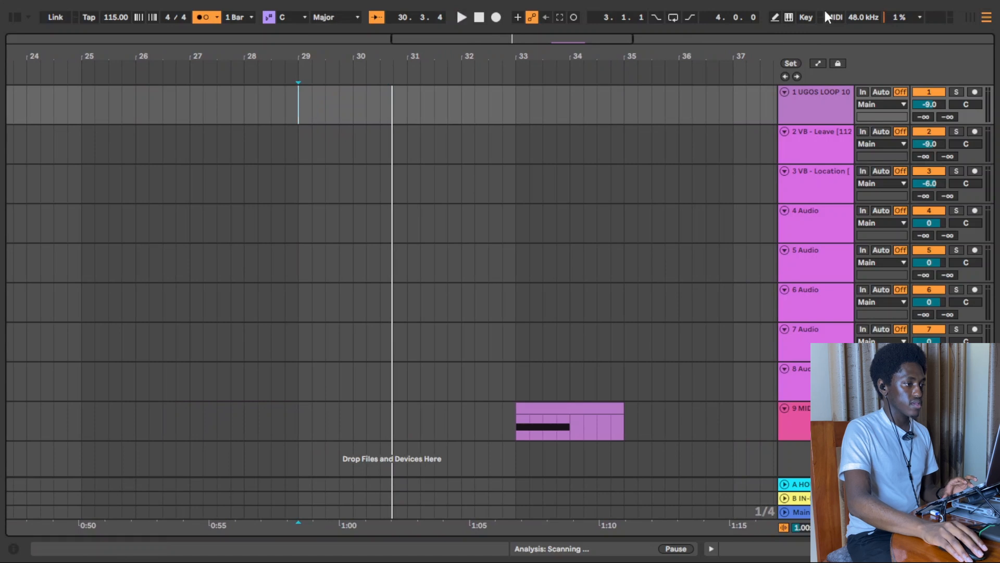
MIDI-map the transport's Stop control to the MIDI clip's note by playing from bar 29 in MIDI mapping mode, and leave mapping.
{"action": "left_click", "coordinate": [832, 14]}
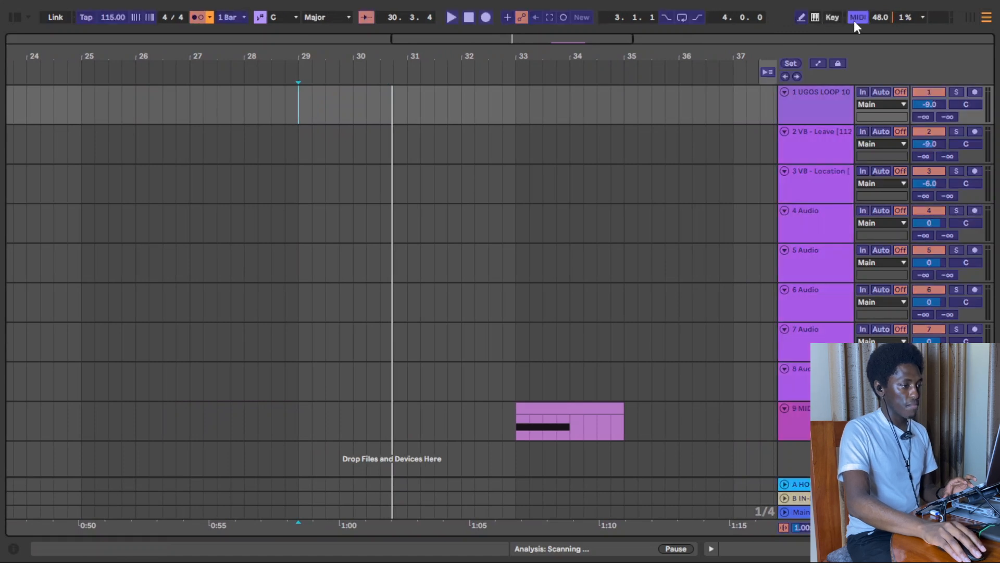
{"action": "left_click", "coordinate": [303, 104]}
{"action": "key", "text": "space"}
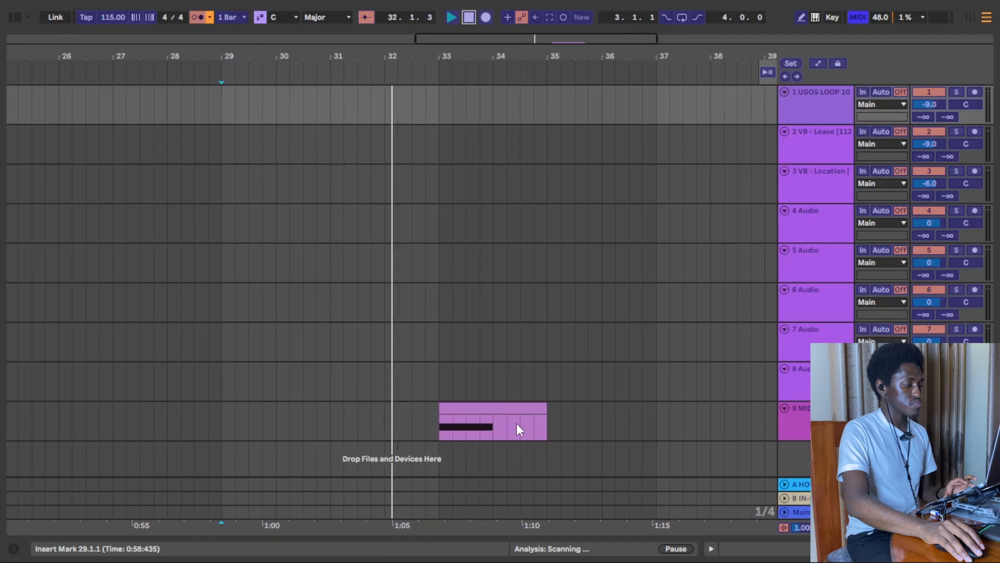
{"action": "left_click", "coordinate": [469, 18]}
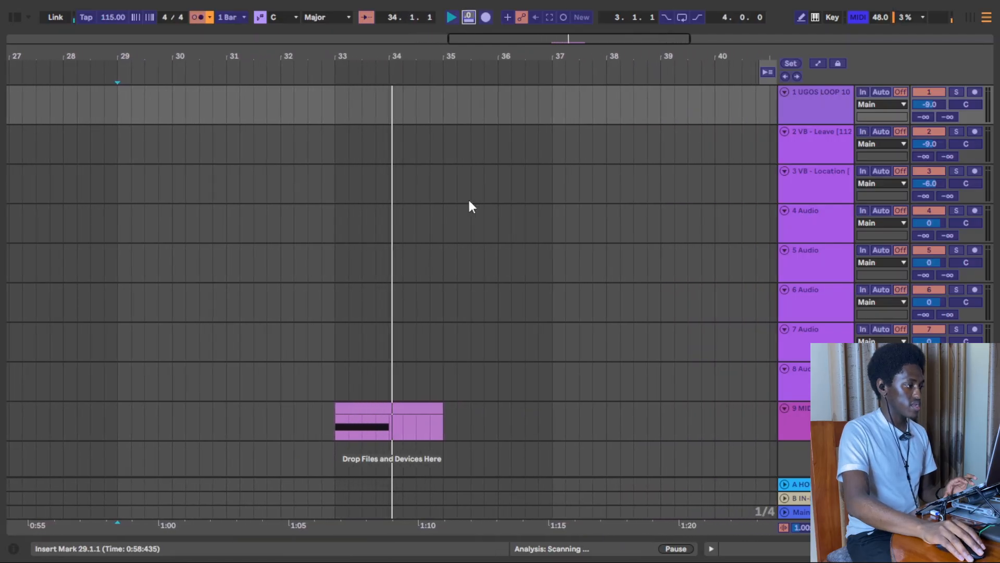
{"action": "left_click", "coordinate": [863, 21]}
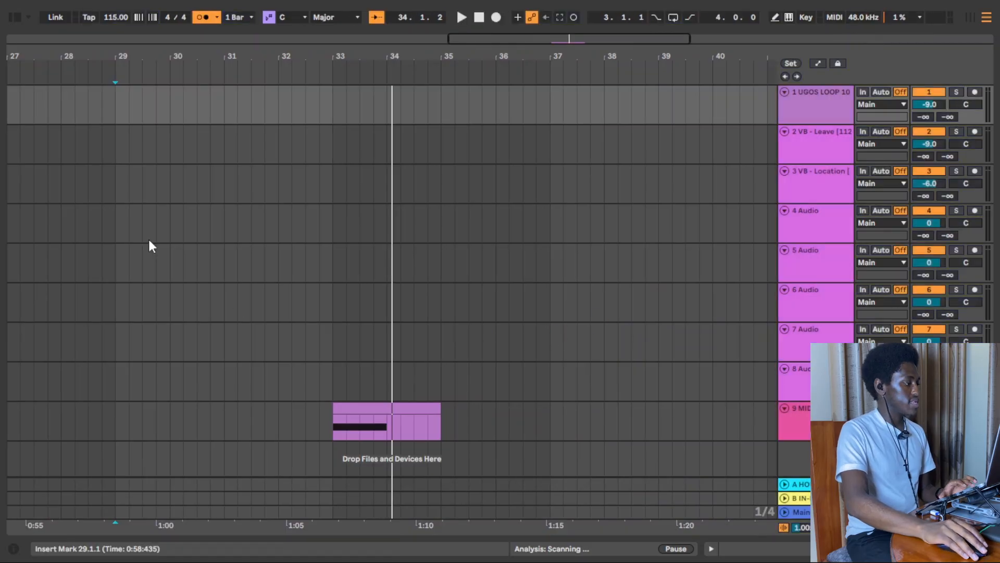
Test the Stop mapping by repeatedly playing the arrangement from bar 32 on track 4 toward the MIDI clip.
{"action": "left_click", "coordinate": [273, 223]}
{"action": "key", "text": "space"}
{"action": "key", "text": "space"}
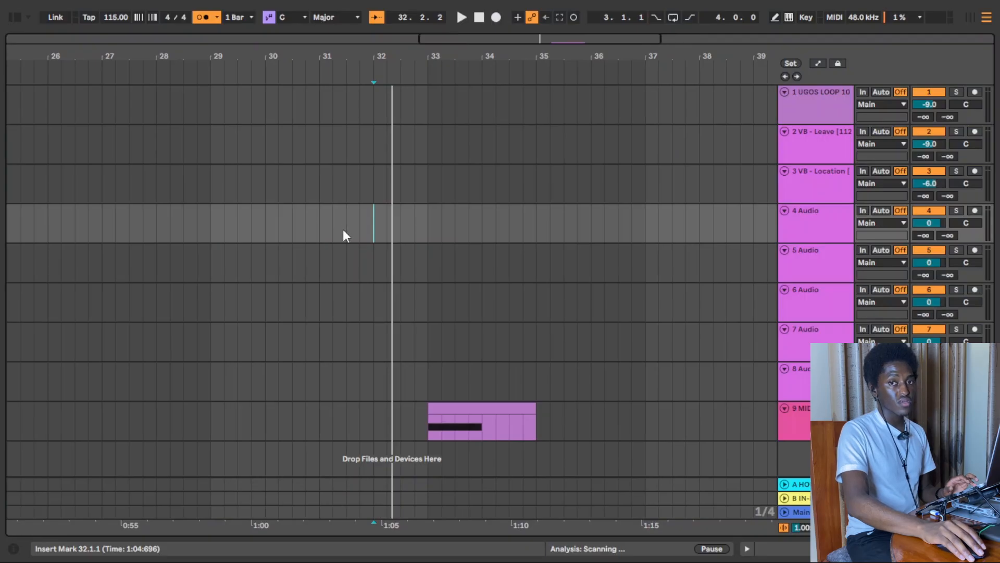
{"action": "key", "text": "space"}
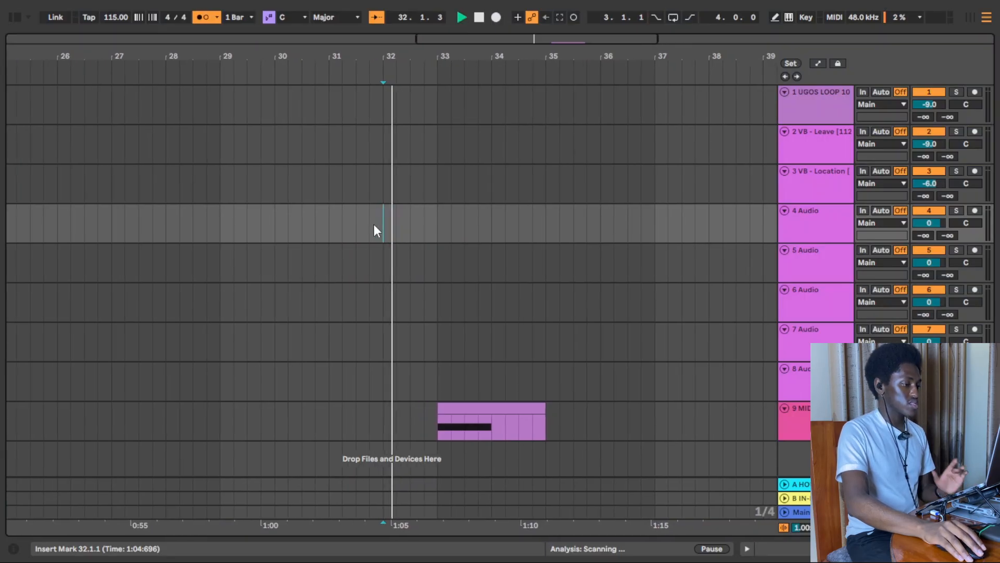
{"action": "key", "text": "space"}
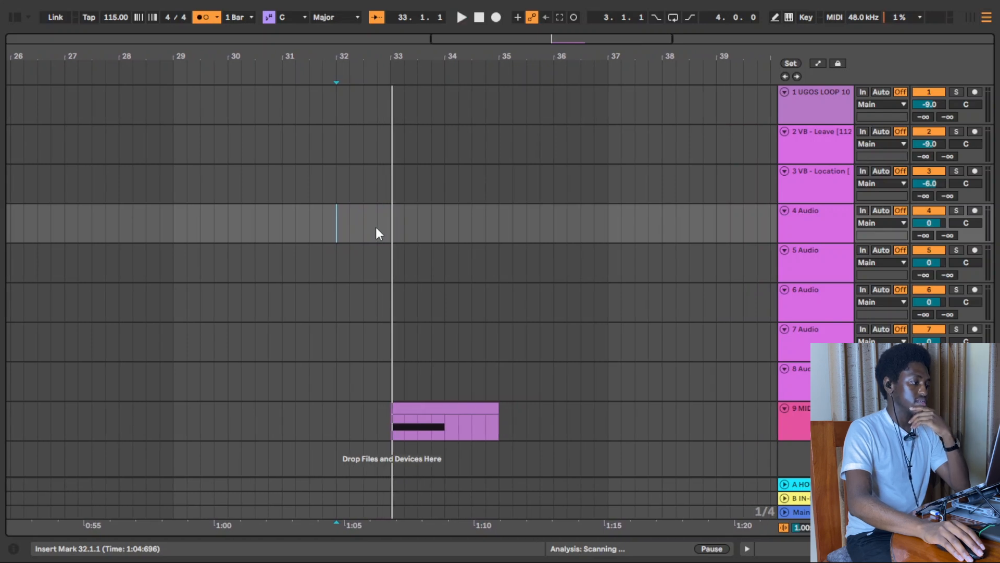
{"action": "key", "text": "space"}
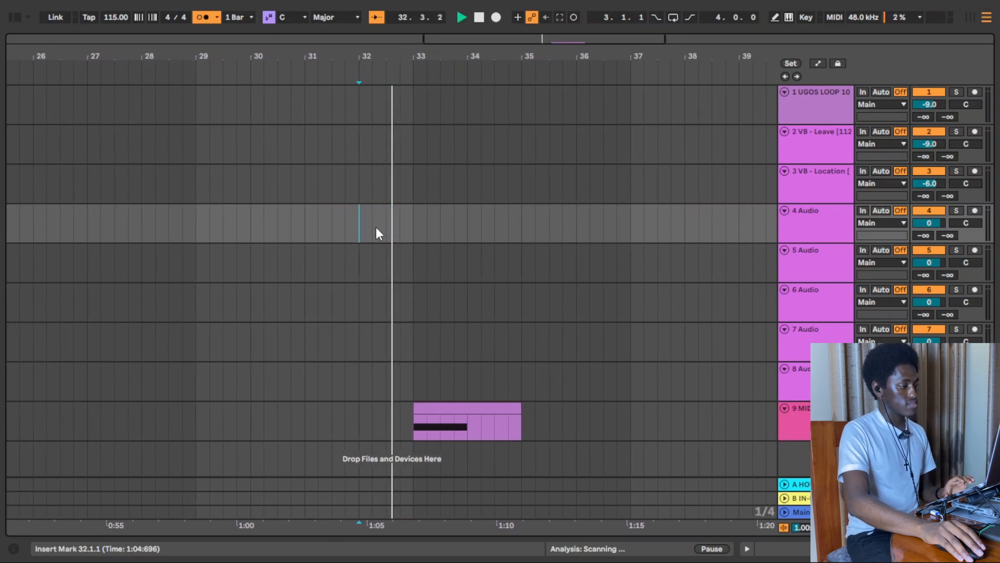
{"action": "key", "text": "space"}
{"action": "key", "text": "space"}
{"action": "key", "text": "space"}
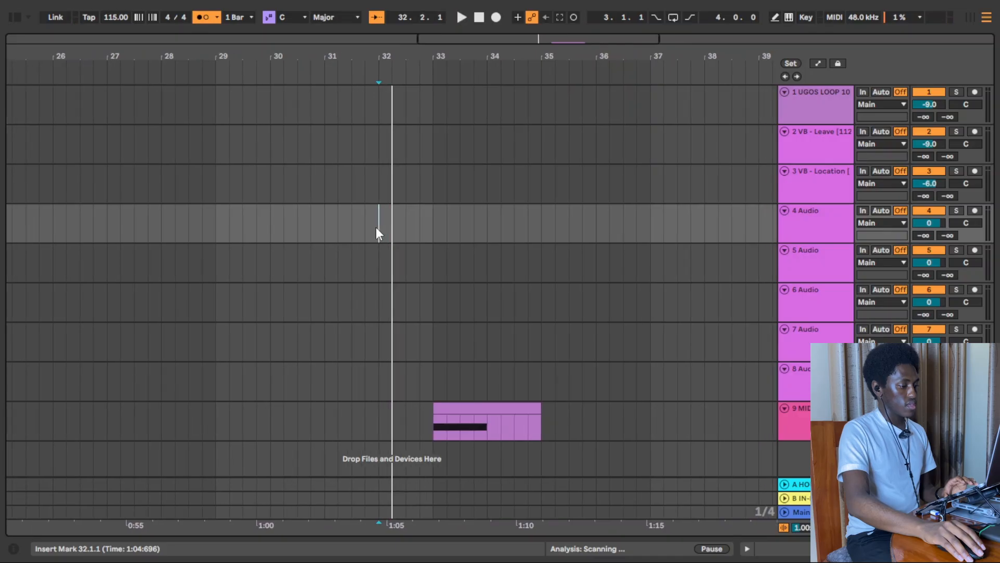
Add two locators above the tracks, locator 1 at bar 28 and locator 2 at bar 30, keeping their default names.
{"action": "right_click", "coordinate": [164, 80]}
{"action": "left_click", "coordinate": [187, 113]}
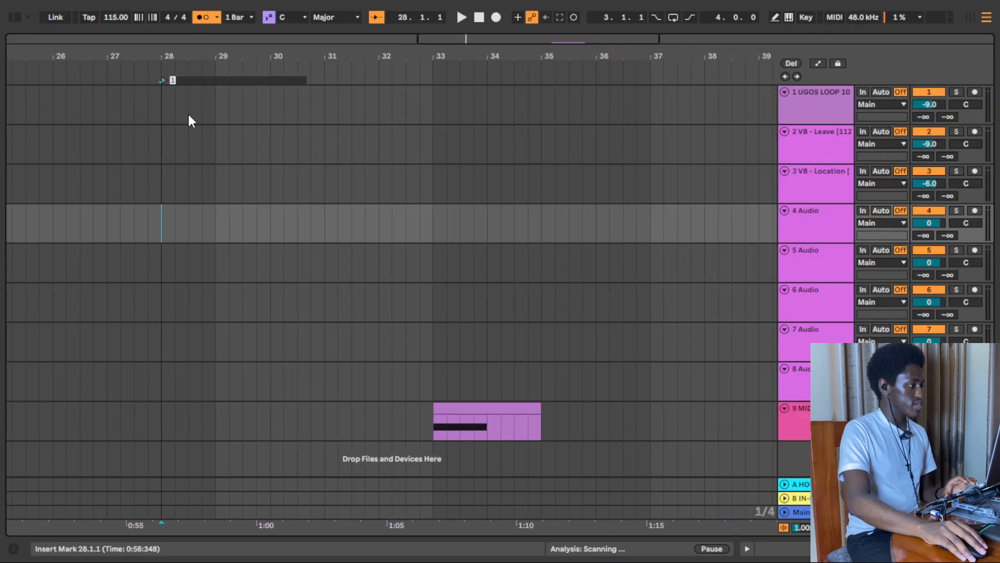
{"action": "key", "text": "Return"}
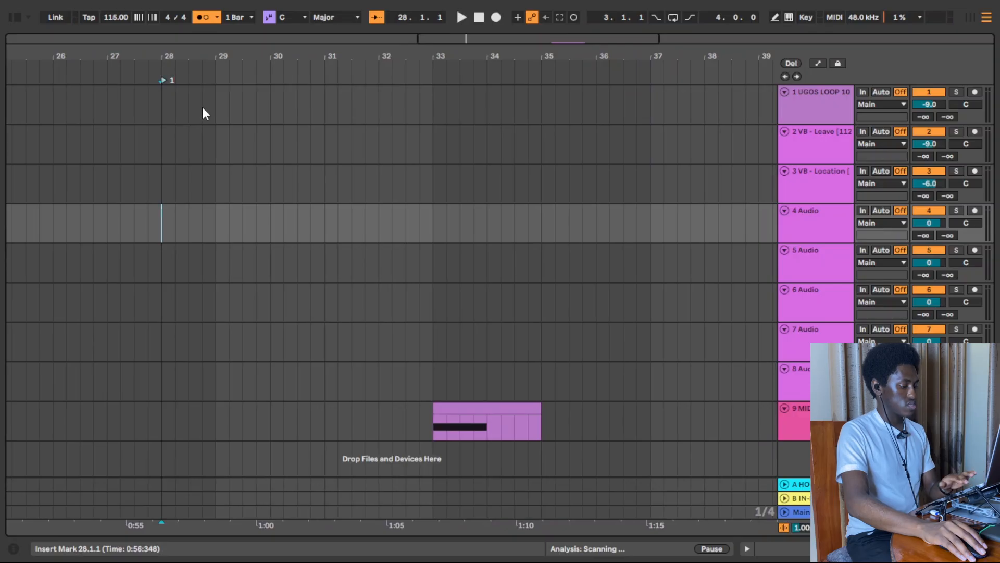
{"action": "right_click", "coordinate": [269, 72]}
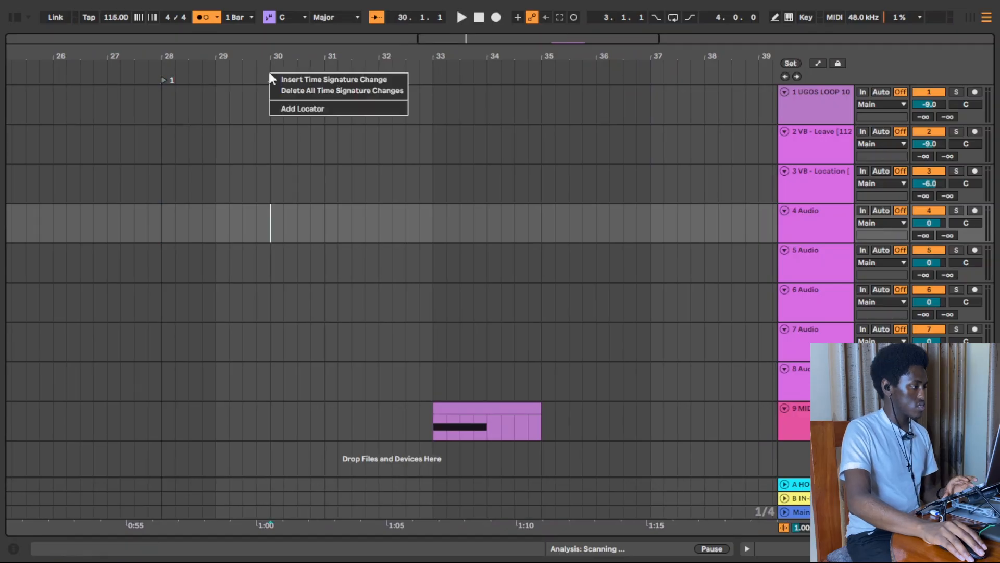
{"action": "left_click", "coordinate": [288, 105]}
{"action": "key", "text": "Return"}
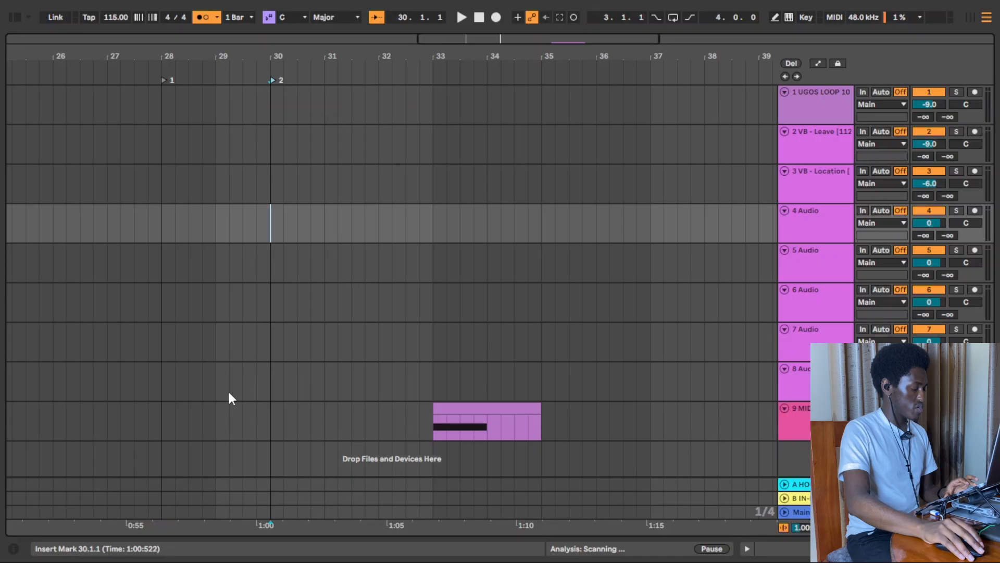
Play from locator 1 and insert a one-bar MIDI clip at 29.3 on the 9 MIDI track.
{"action": "left_click", "coordinate": [216, 419]}
{"action": "key", "text": "plus"}
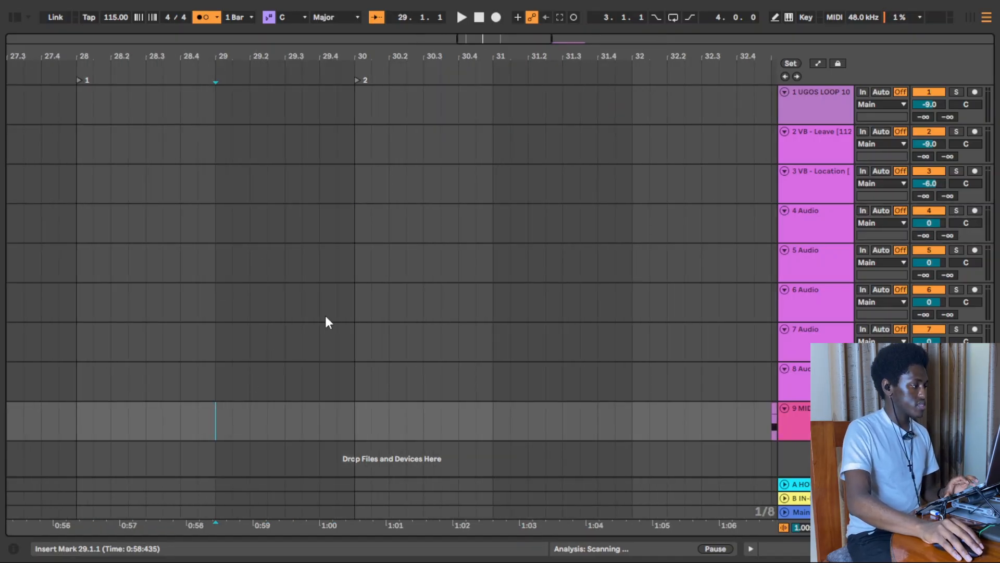
{"action": "left_click", "coordinate": [73, 103]}
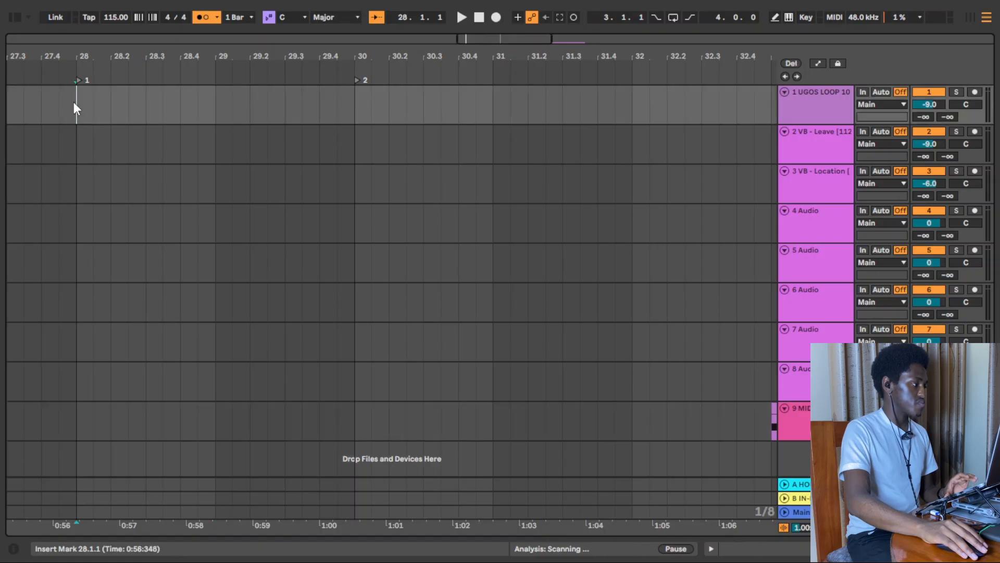
{"action": "key", "text": "space"}
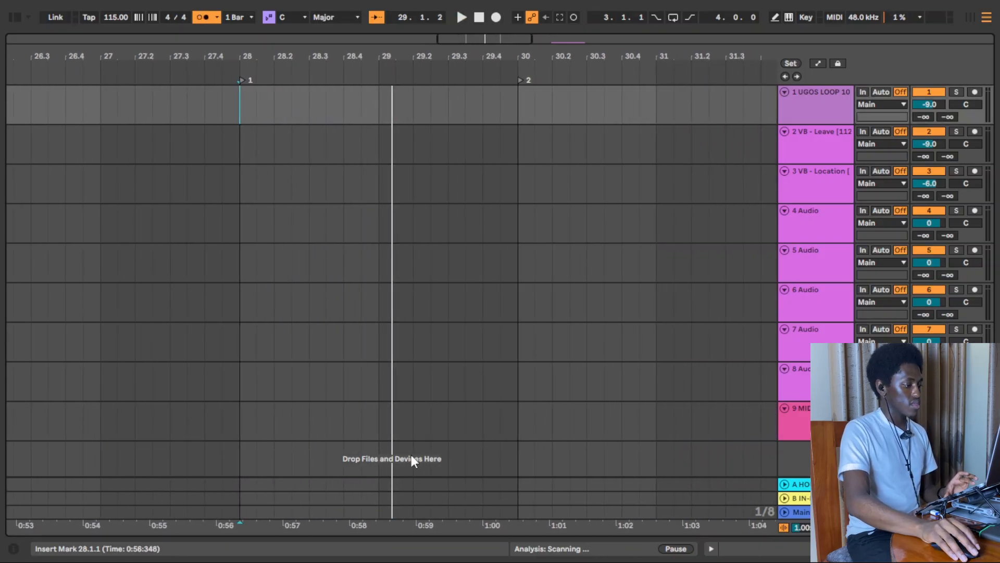
{"action": "double_click", "coordinate": [449, 415]}
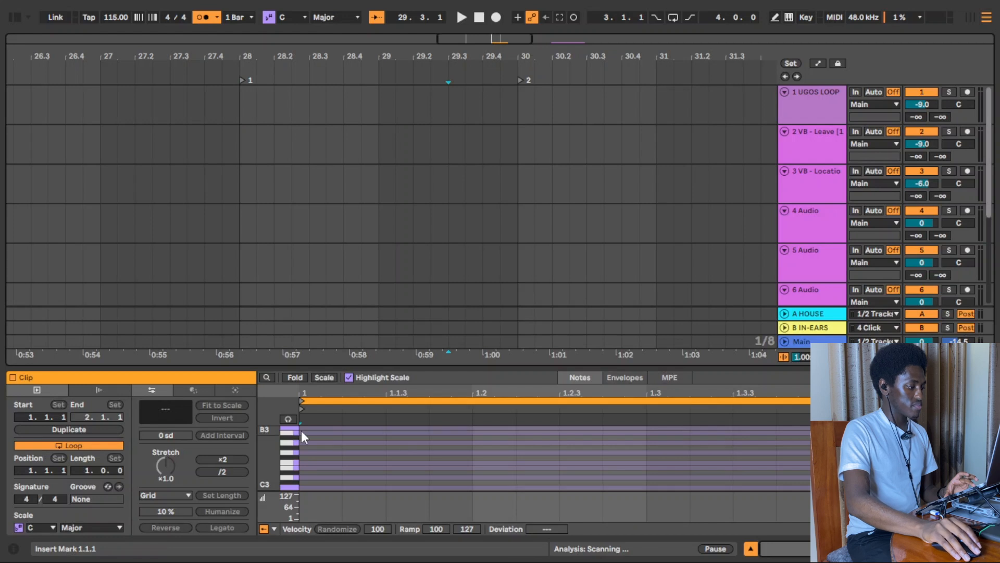
{"action": "scroll", "coordinate": [303, 430], "scroll_direction": "up", "scroll_amount": 3}
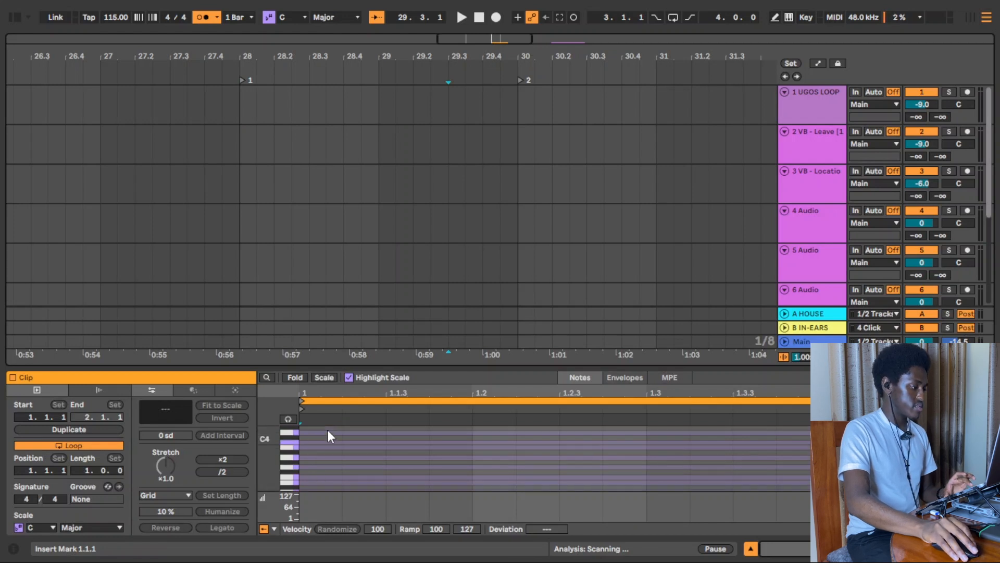
{"action": "double_click", "coordinate": [303, 455]}
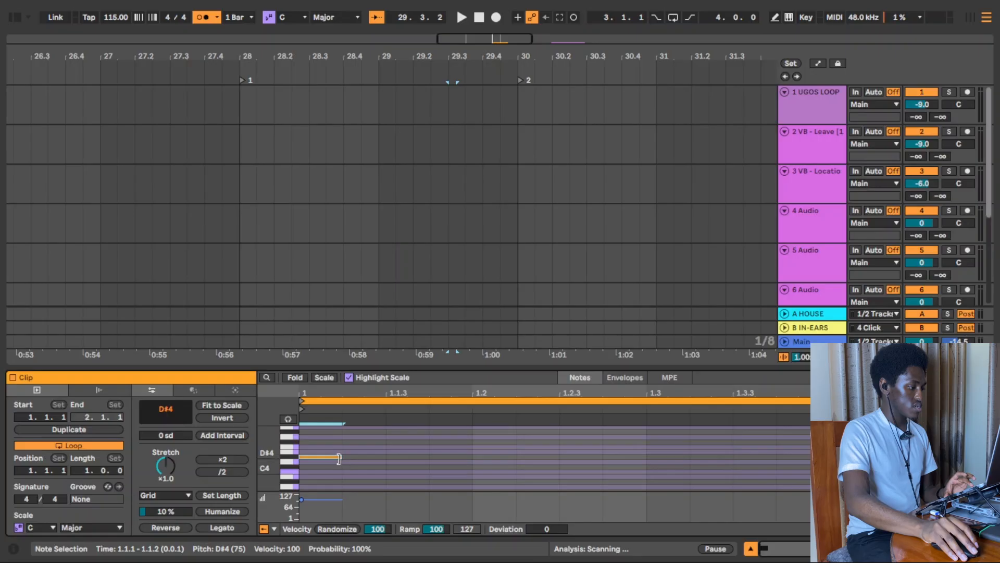
{"action": "left_click_drag", "start_coordinate": [341, 455], "coordinate": [643, 477]}
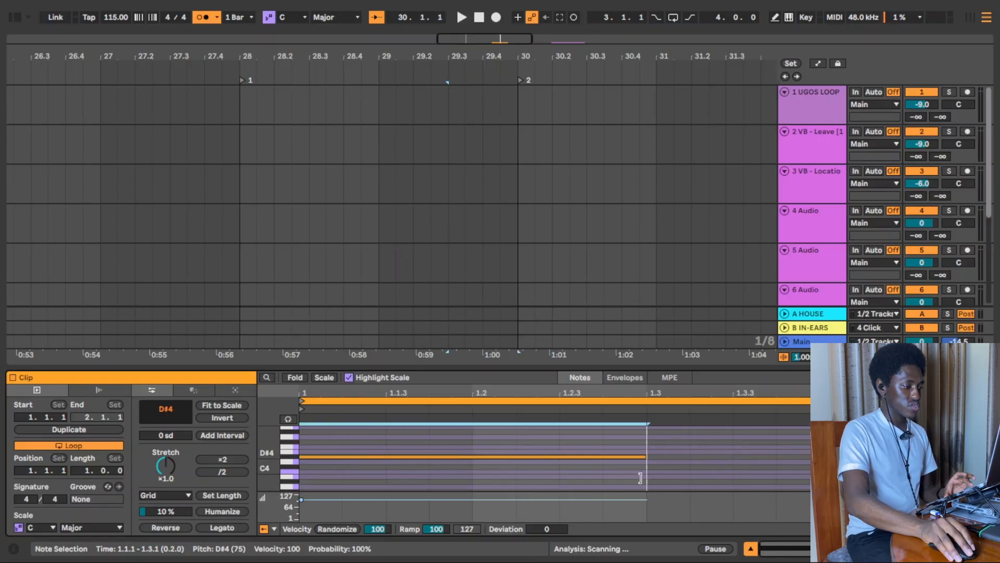
{"action": "left_click", "coordinate": [758, 522]}
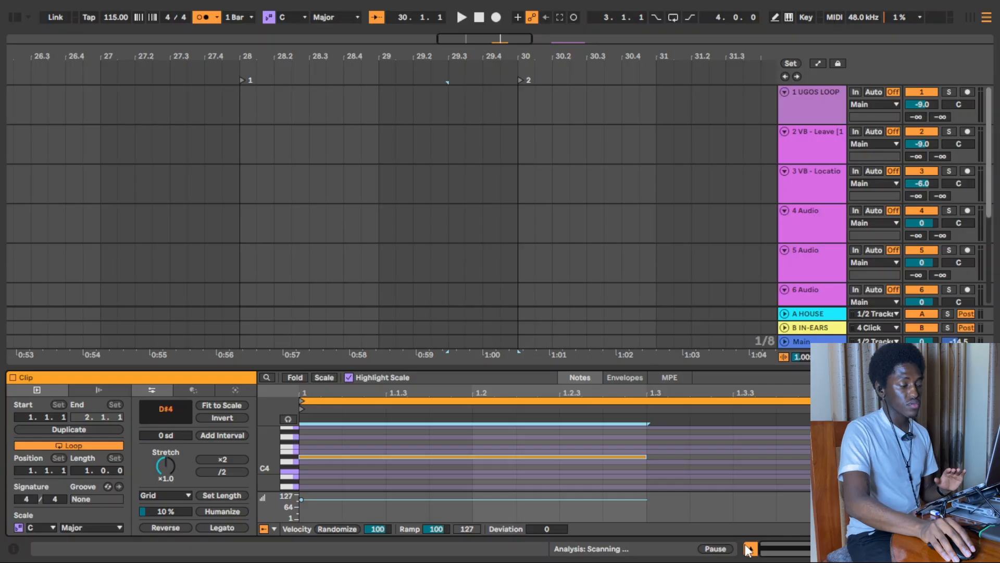
{"action": "key", "text": "Delete"}
Draw a two-beat E-2 note at the start of the new clip, hide the clip view, and place the insert marker at 29.3.
{"action": "scroll", "coordinate": [415, 458], "scroll_direction": "down", "scroll_amount": 15}
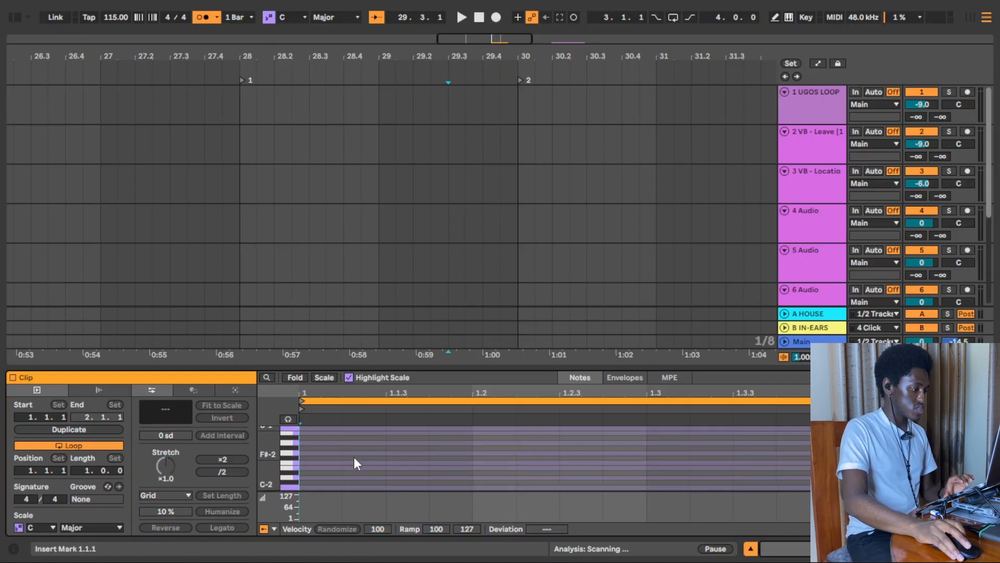
{"action": "double_click", "coordinate": [301, 469]}
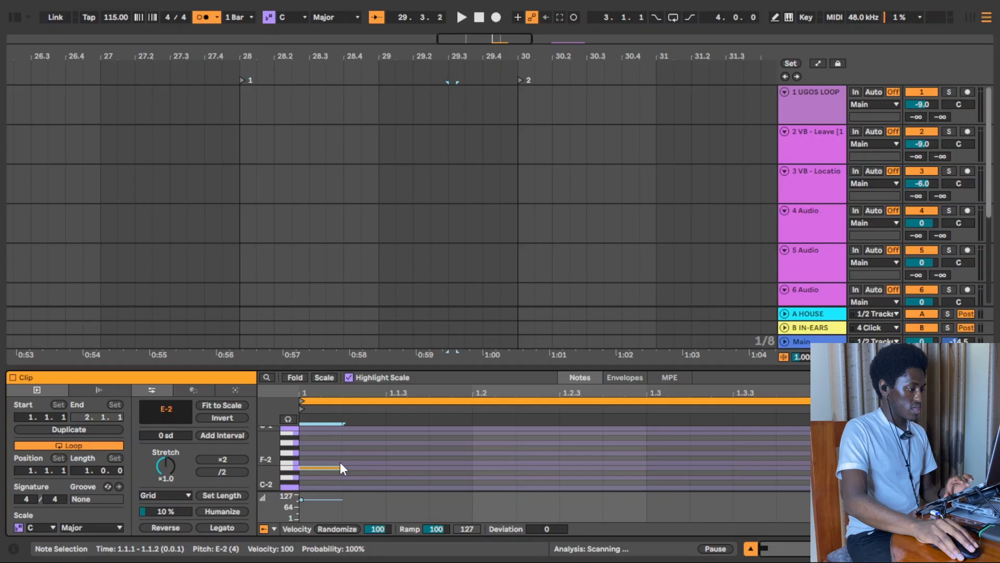
{"action": "left_click_drag", "start_coordinate": [340, 463], "coordinate": [660, 480]}
{"action": "left_click", "coordinate": [751, 548]}
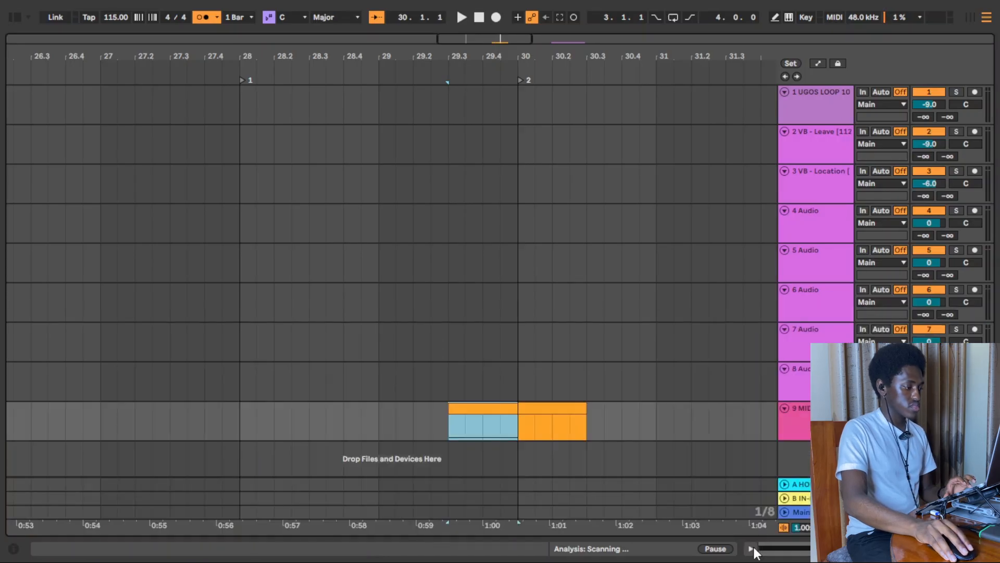
{"action": "left_click", "coordinate": [502, 409]}
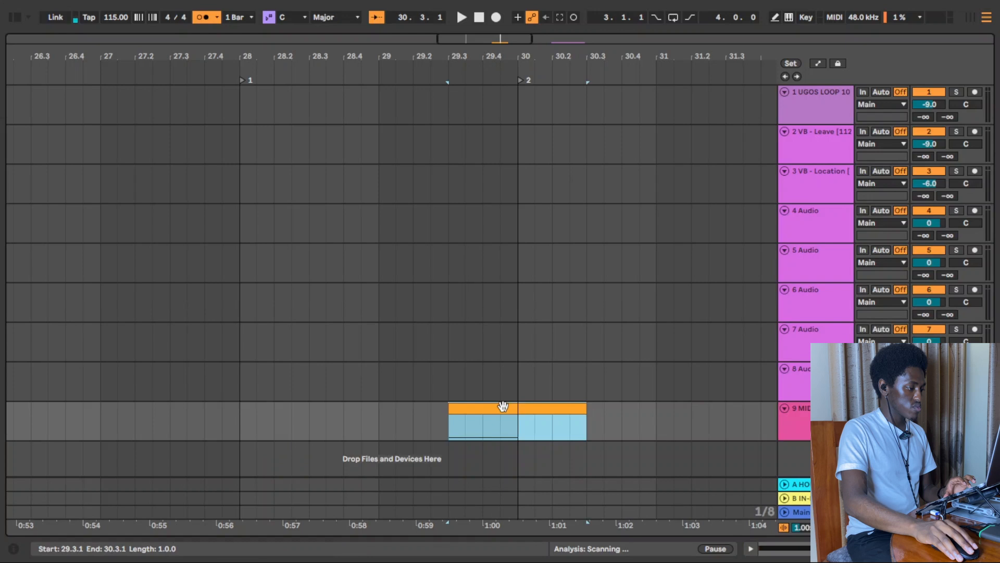
{"action": "left_click", "coordinate": [443, 422]}
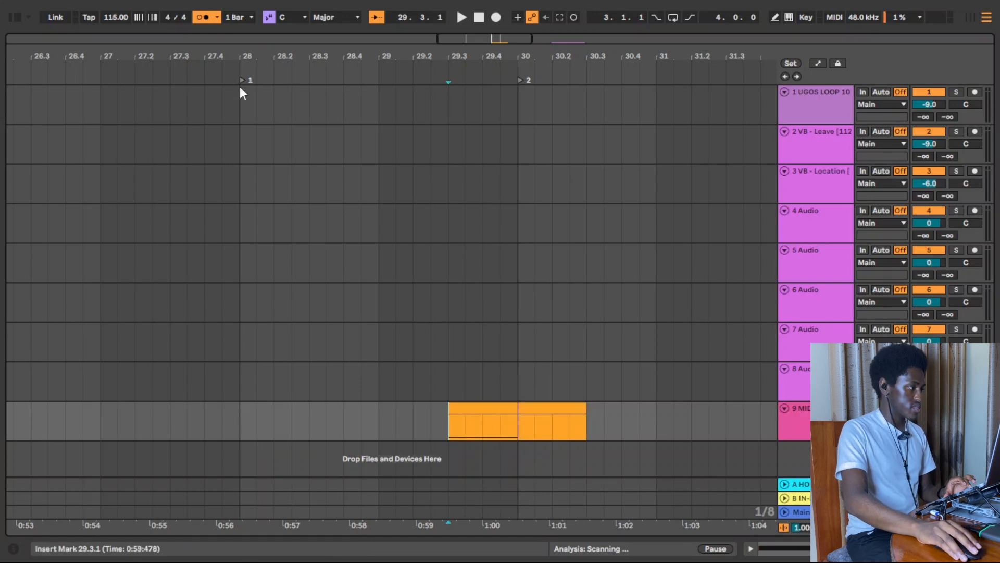
{"action": "left_click", "coordinate": [829, 18]}
{"action": "left_click", "coordinate": [372, 211]}
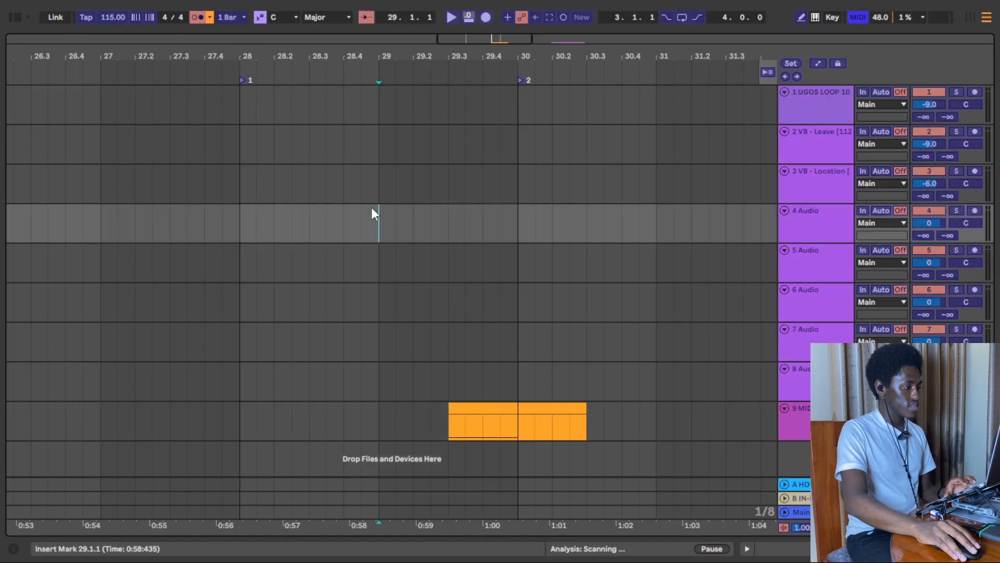
{"action": "key", "text": "space"}
{"action": "left_click", "coordinate": [231, 96]}
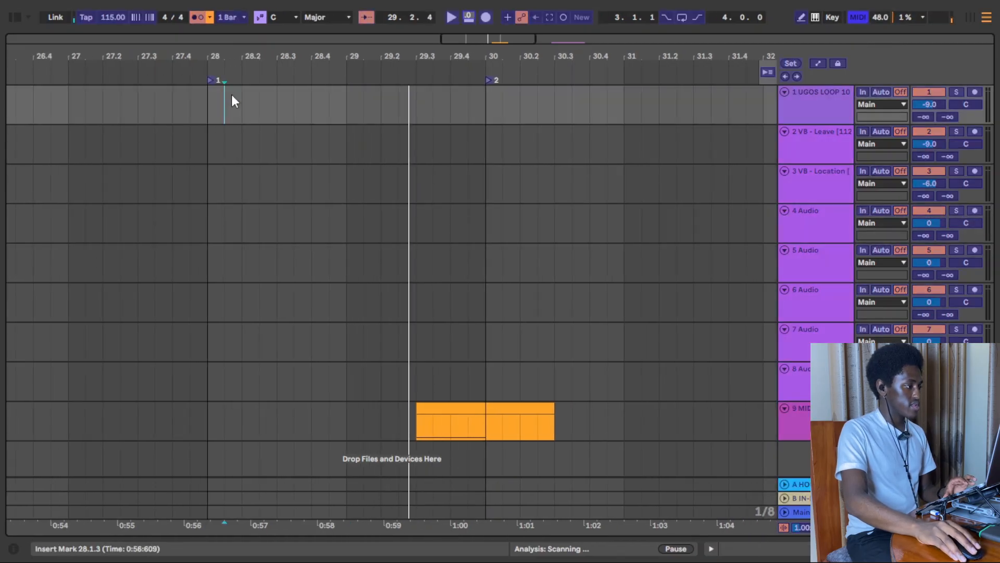
{"action": "left_click", "coordinate": [213, 105]}
{"action": "left_click", "coordinate": [367, 17]}
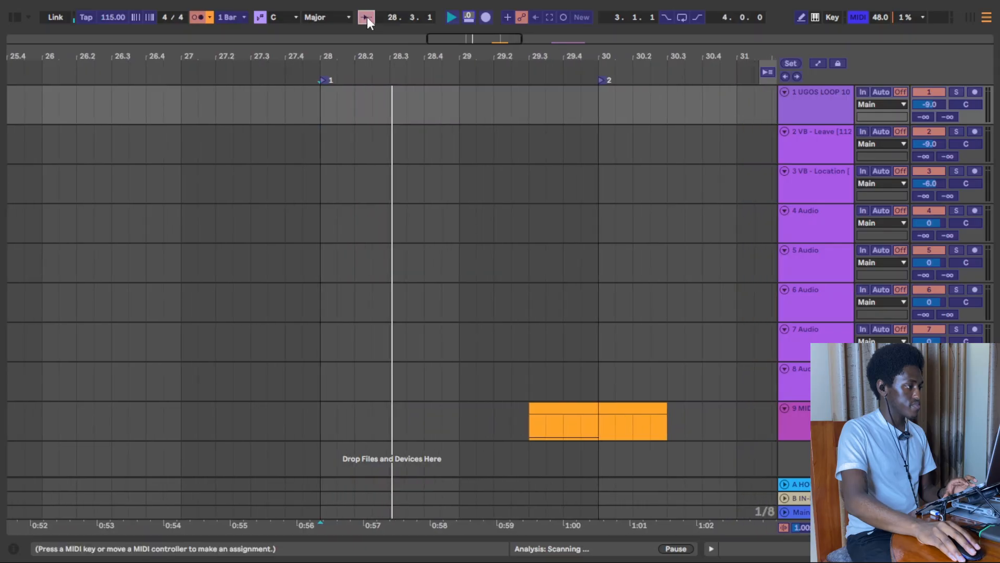
{"action": "left_click", "coordinate": [358, 136]}
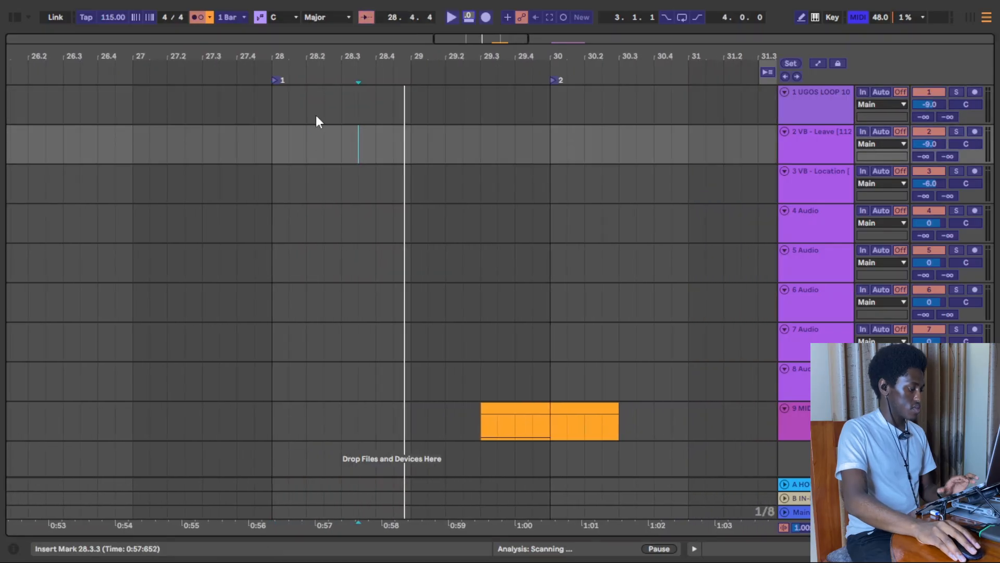
Turn off arrangement Follow, and play from bar 28 to map locator 1 to the MIDI clip's E-2 note on channel 1.
{"action": "left_click", "coordinate": [860, 14]}
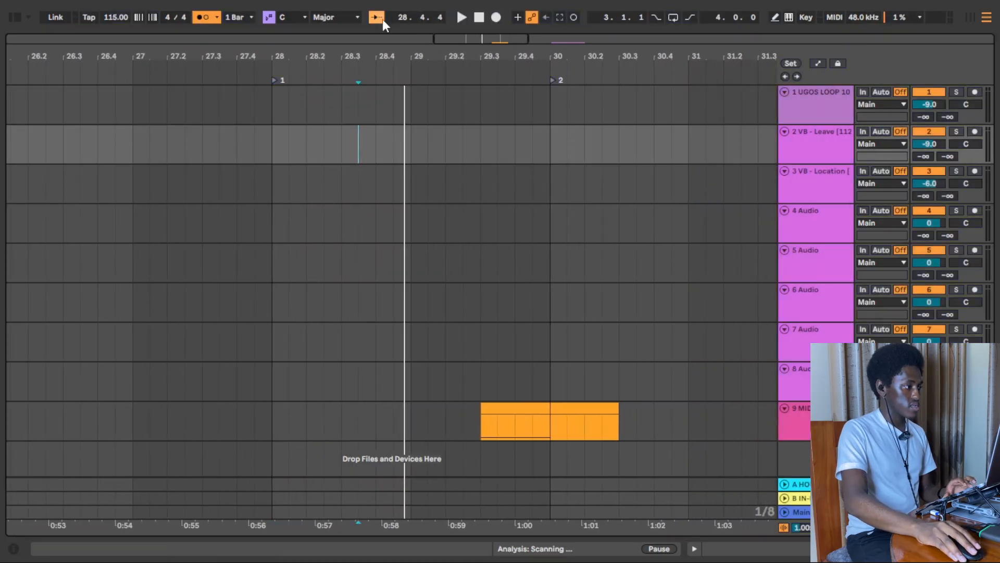
{"action": "left_click", "coordinate": [831, 18]}
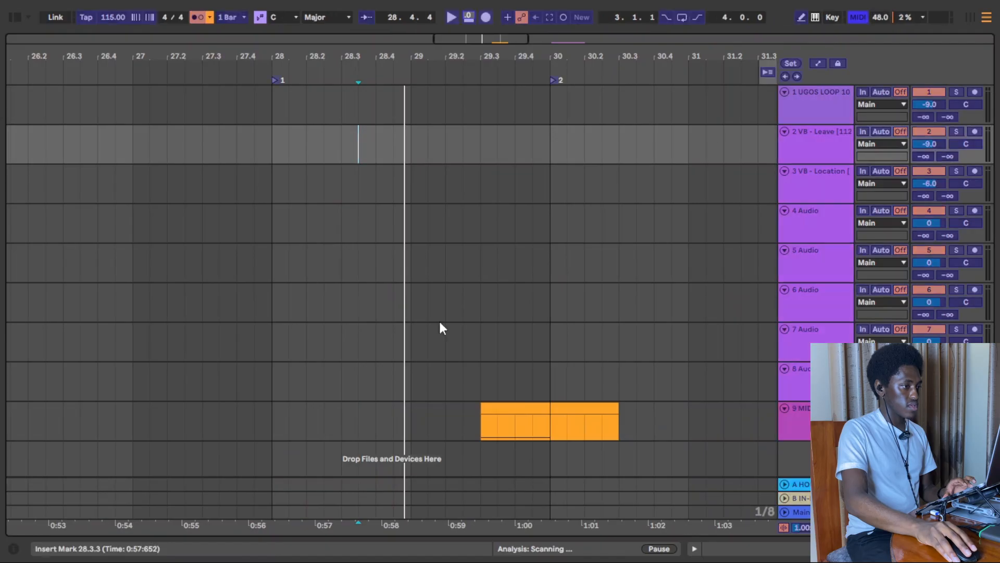
{"action": "left_click", "coordinate": [273, 214]}
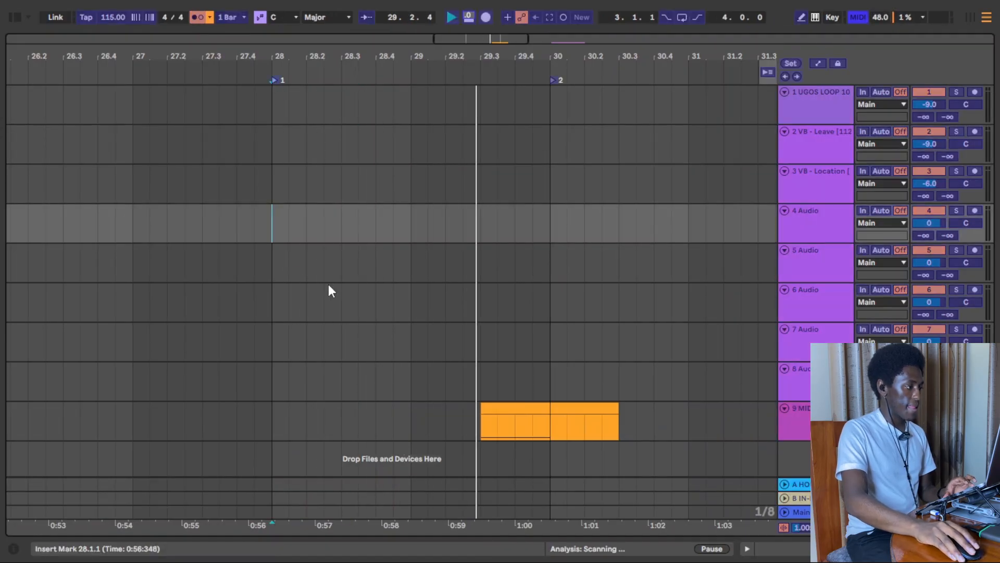
{"action": "left_click", "coordinate": [265, 81]}
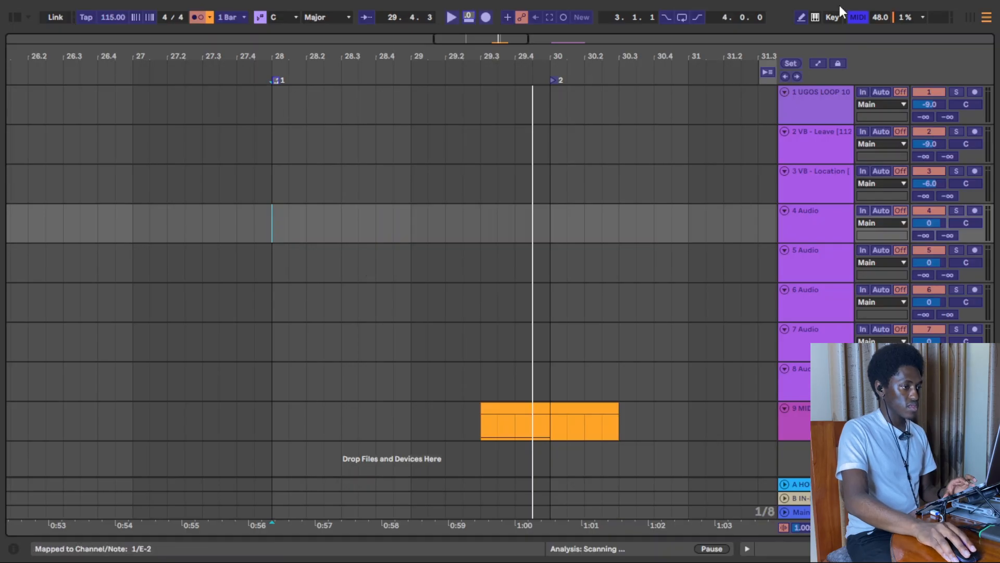
{"action": "left_click", "coordinate": [858, 17]}
Test the locator 1 mapping by repeatedly playing the arrangement from bar 28 through the MIDI clip at 29.3.
{"action": "key", "text": "space"}
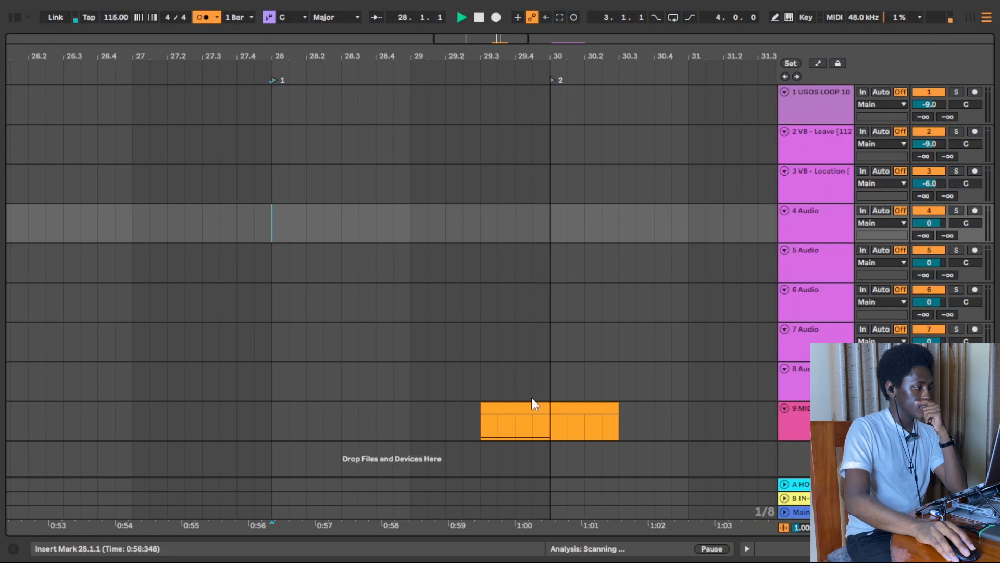
{"action": "key", "text": "space"}
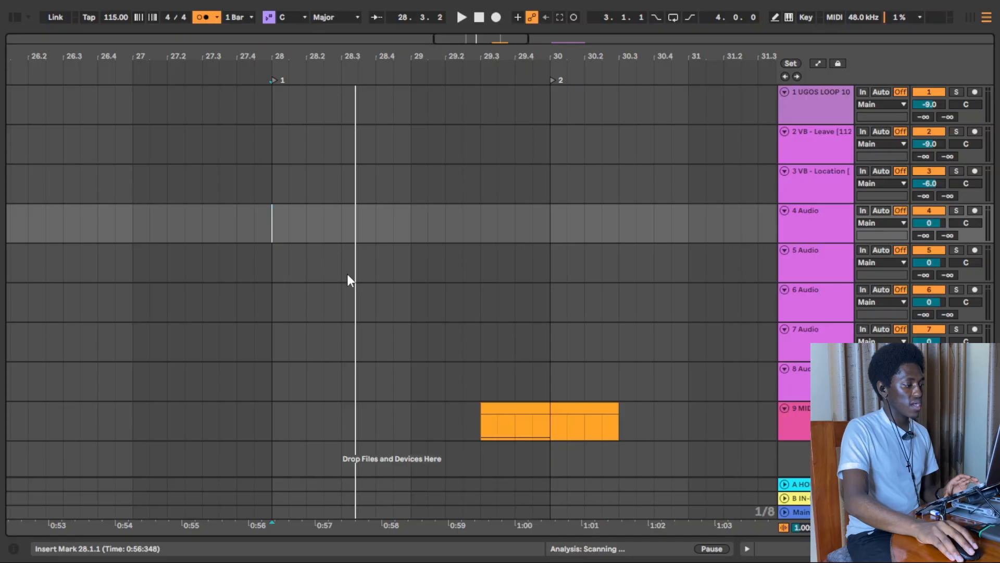
{"action": "key", "text": "space"}
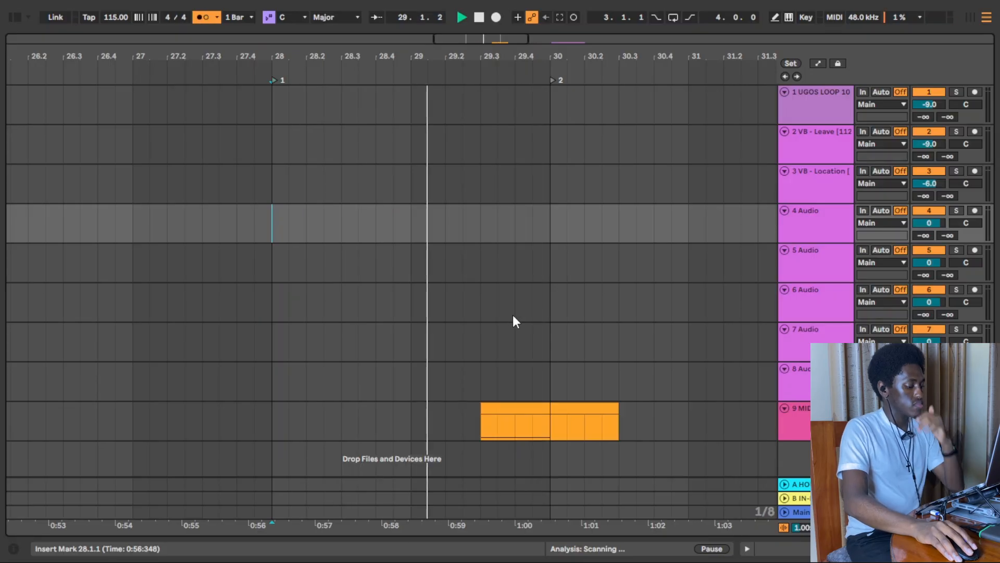
{"action": "key", "text": "space"}
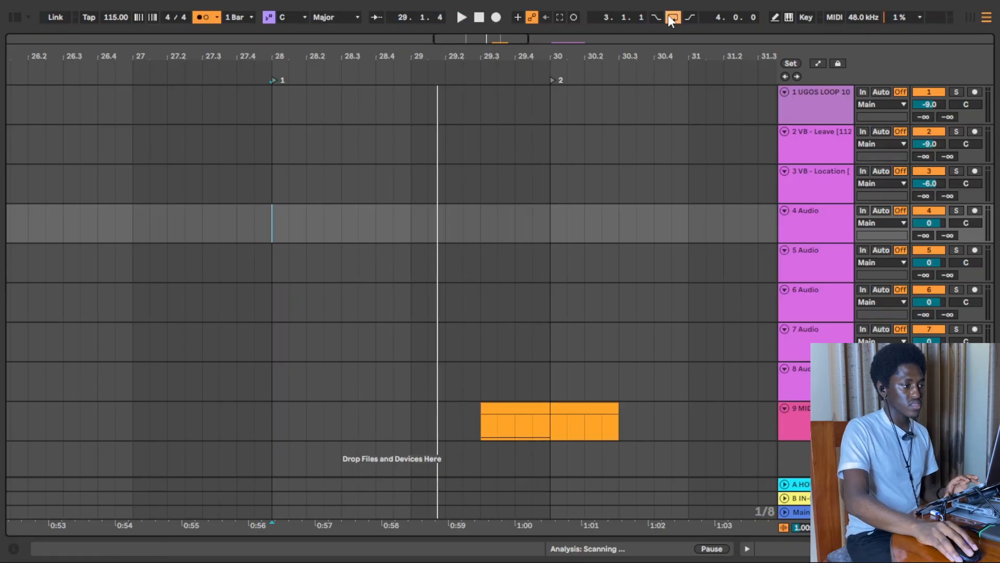
{"action": "key", "text": "space"}
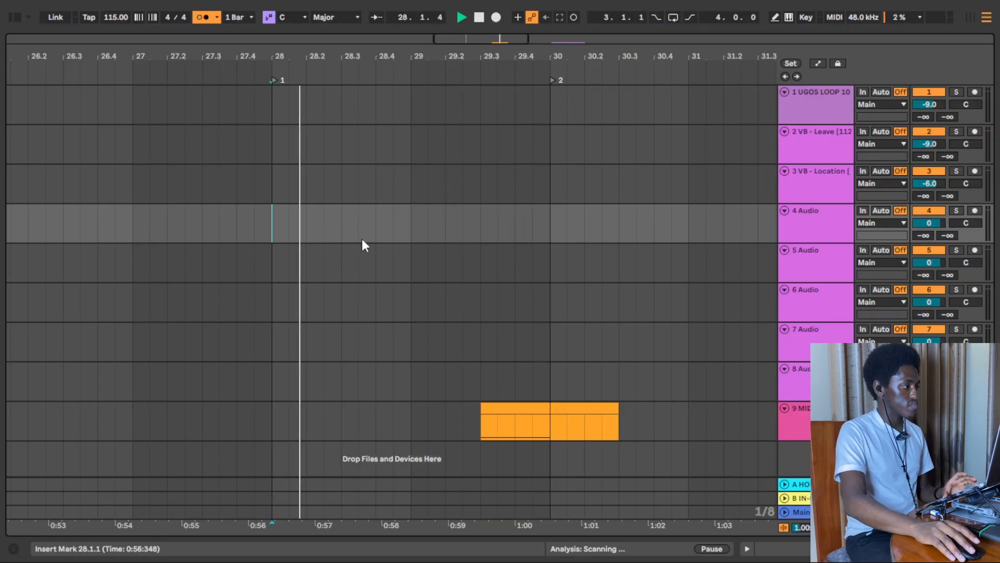
{"action": "key", "text": "space"}
Copy the UGOS LOOP 102 clip from Session View to bar 28 of track 1 in the arrangement.
{"action": "key", "text": "Tab"}
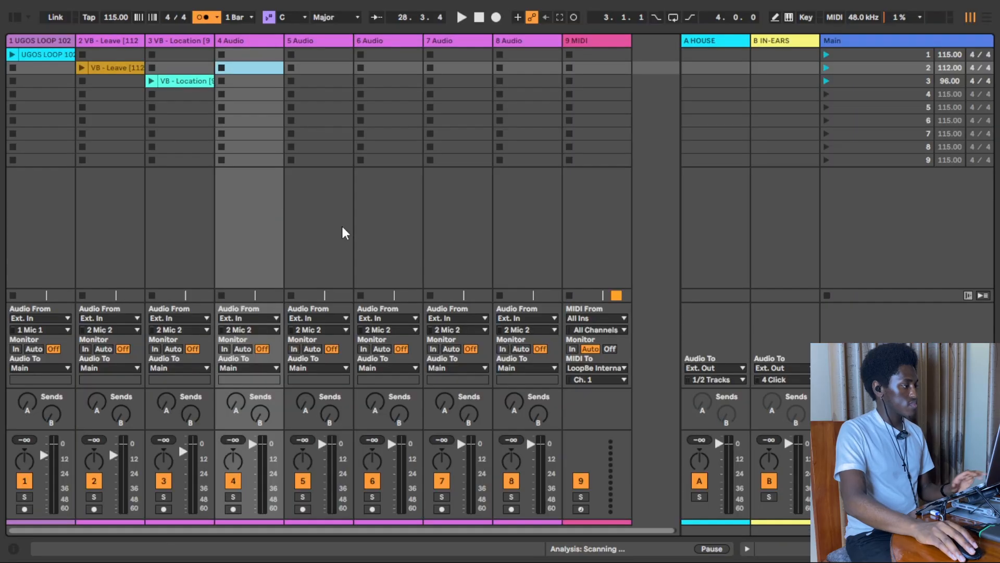
{"action": "left_click", "coordinate": [47, 55]}
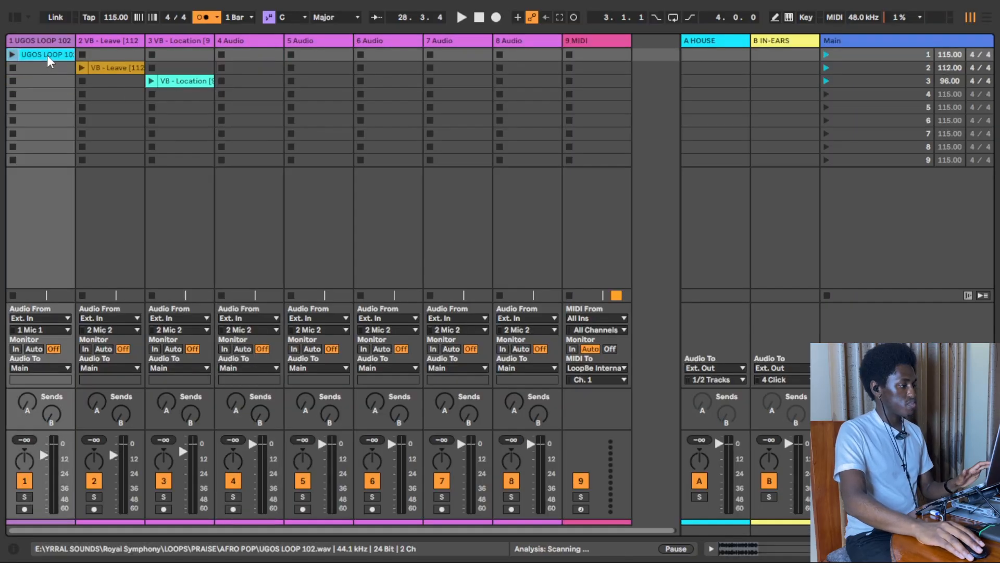
{"action": "key", "text": "Tab"}
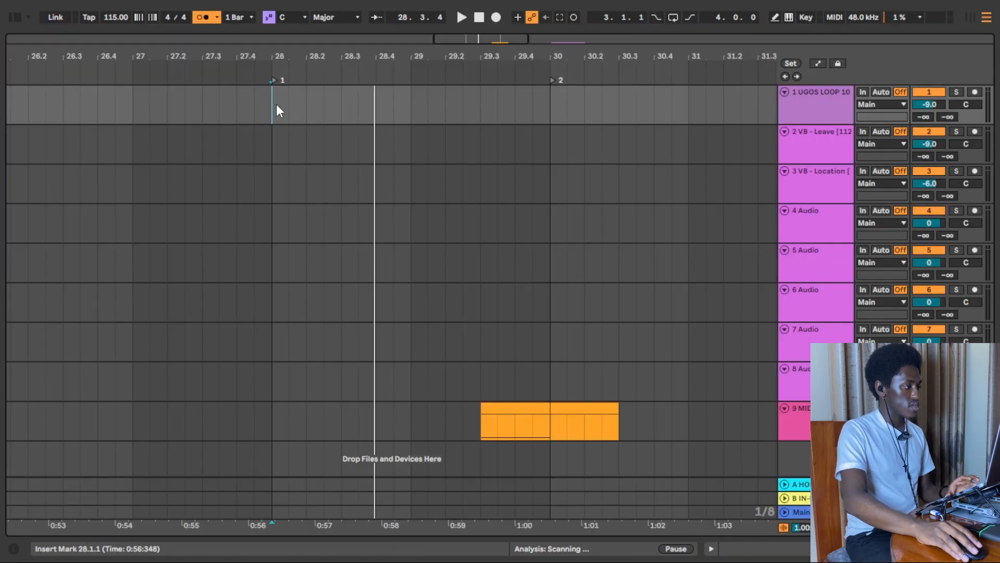
{"action": "key", "text": "ctrl+v"}
Play UGOS LOOP 102 from locator 1 to test looping through the mapped MIDI note, and stop playback.
{"action": "key", "text": "space"}
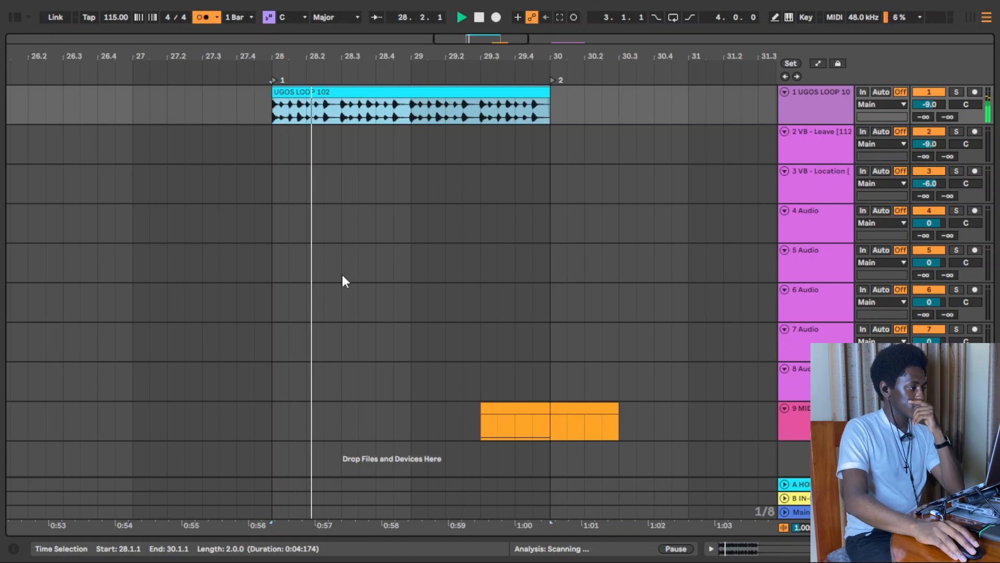
{"action": "key", "text": "space"}
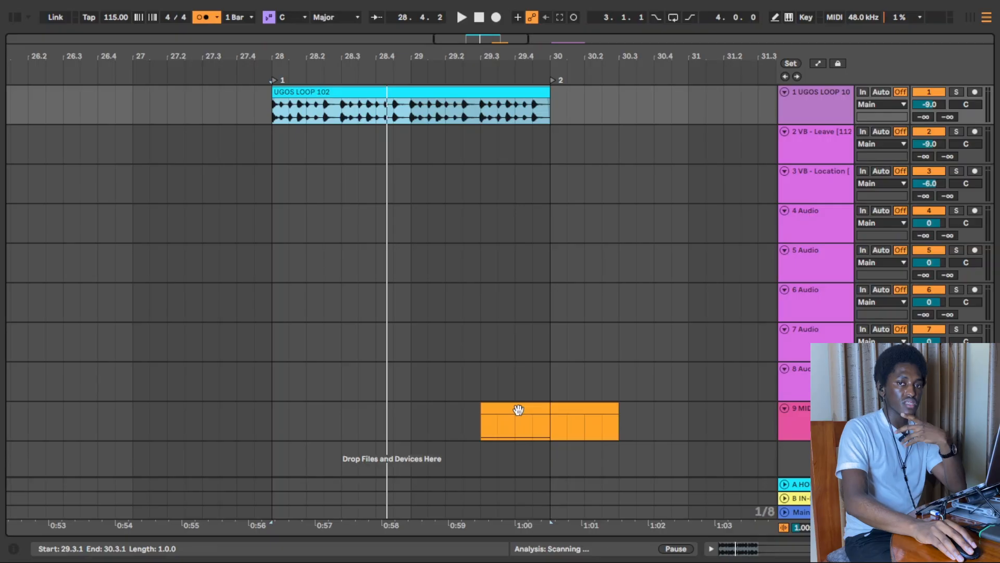
{"action": "left_click", "coordinate": [588, 379]}
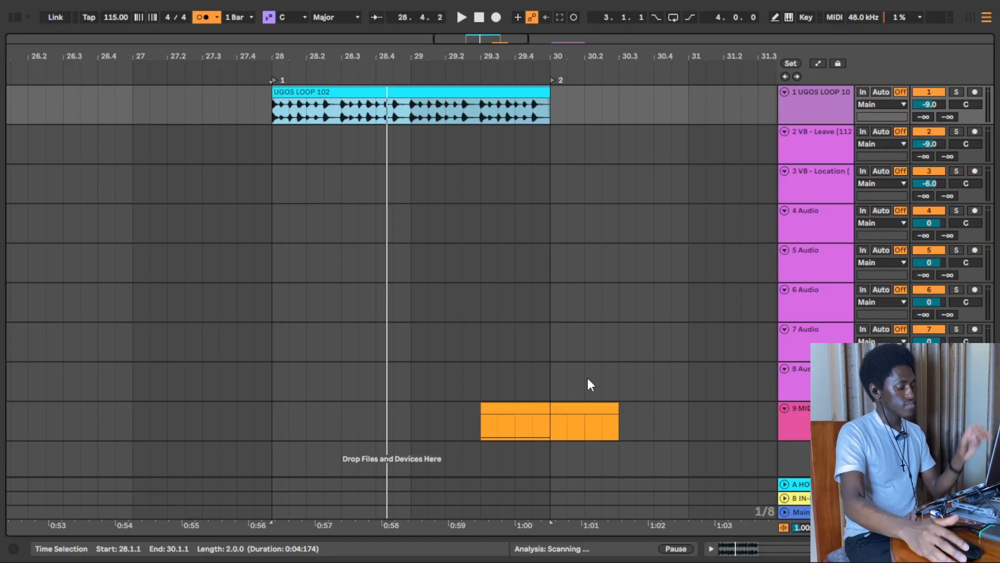
Map the Main track's volume fader in Session View to channel 1, CC 1 in Absolute mode, using the hardware controller.
{"action": "key", "text": "Tab"}
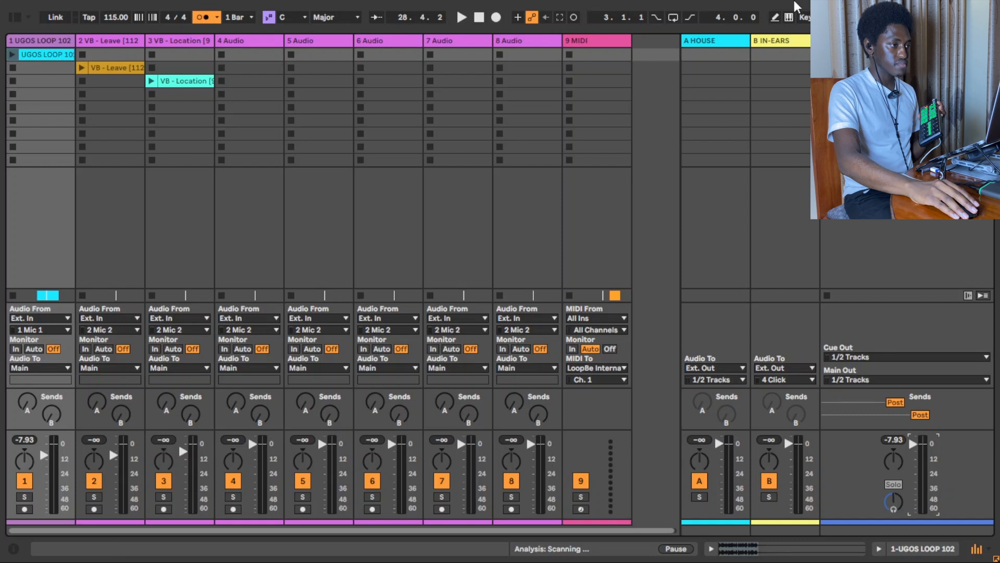
{"action": "left_click", "coordinate": [919, 468]}
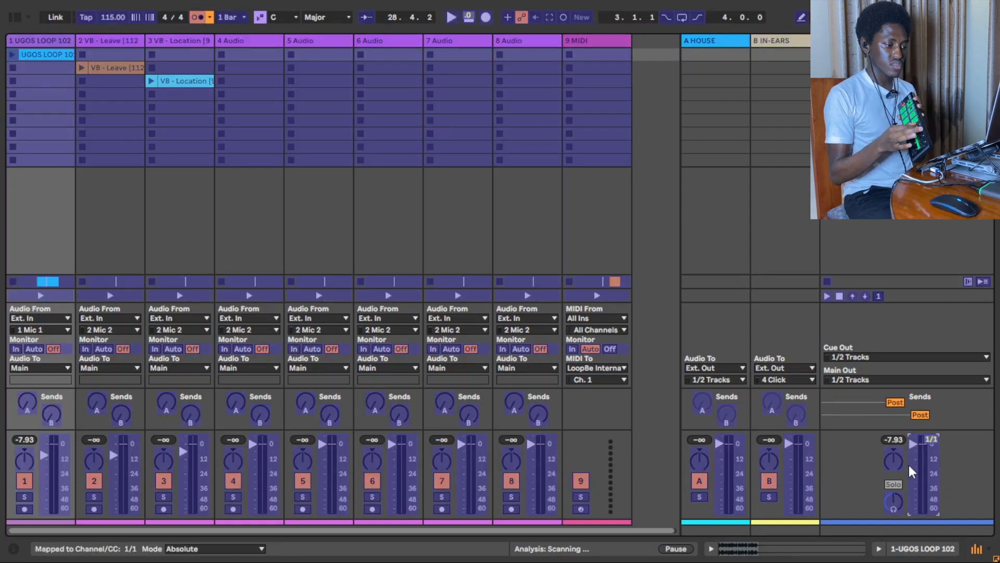
{"action": "key", "text": "super+m"}
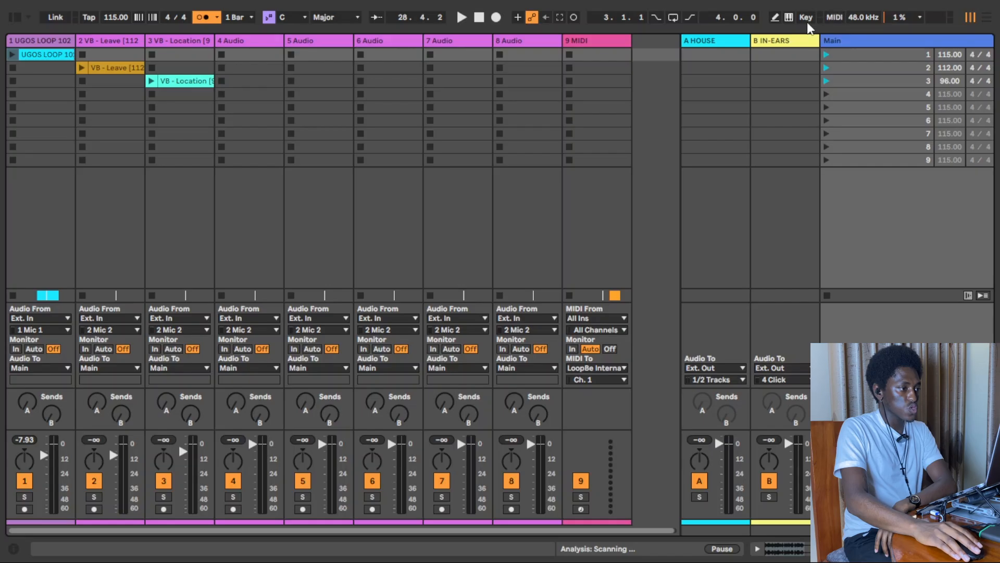
Examine the MIDI and key mapping overlays in Session View by switching each mapping mode on and off.
{"action": "left_click", "coordinate": [830, 15]}
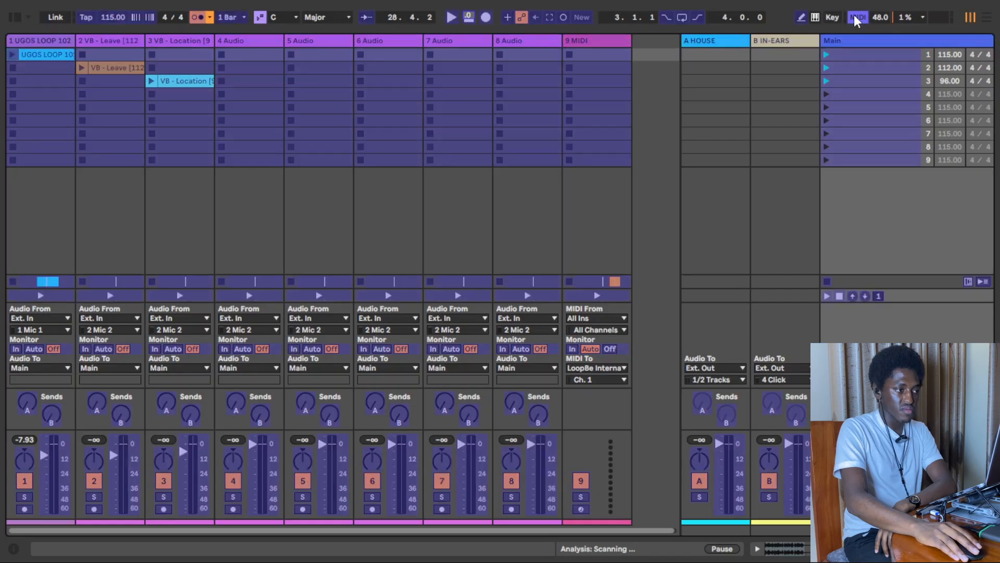
{"action": "left_click", "coordinate": [854, 18]}
{"action": "left_click", "coordinate": [829, 16]}
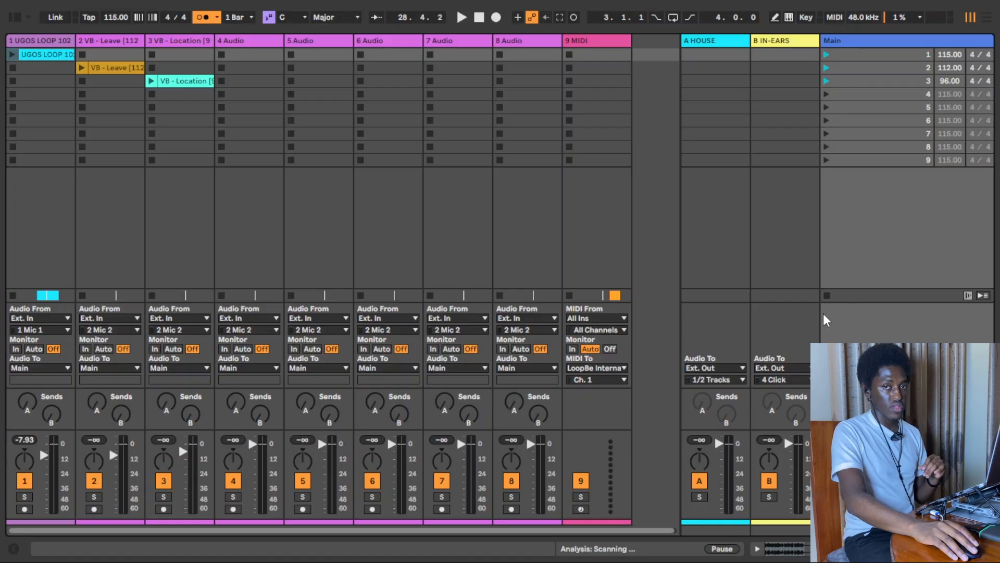
{"action": "left_click", "coordinate": [805, 15]}
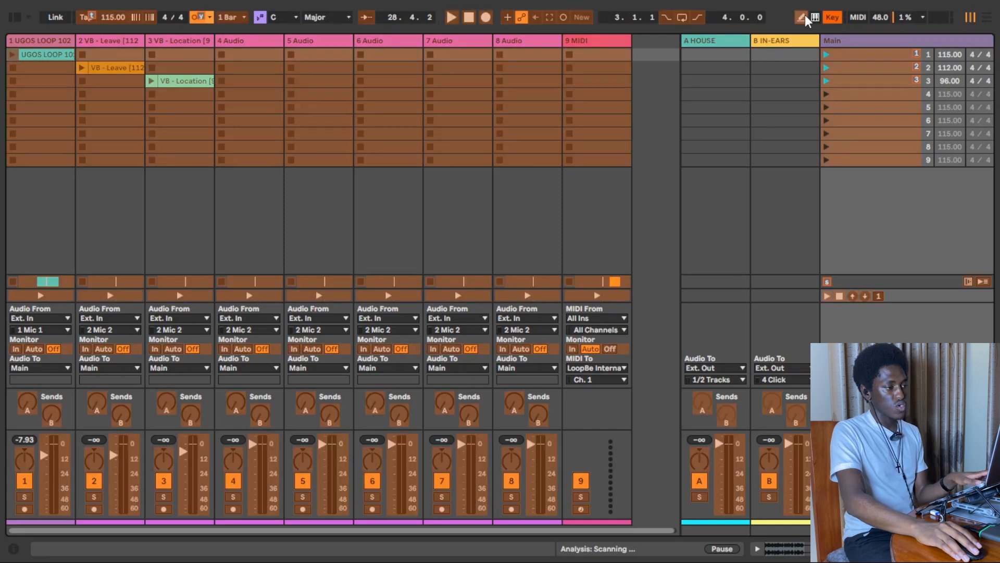
{"action": "left_click", "coordinate": [804, 14]}
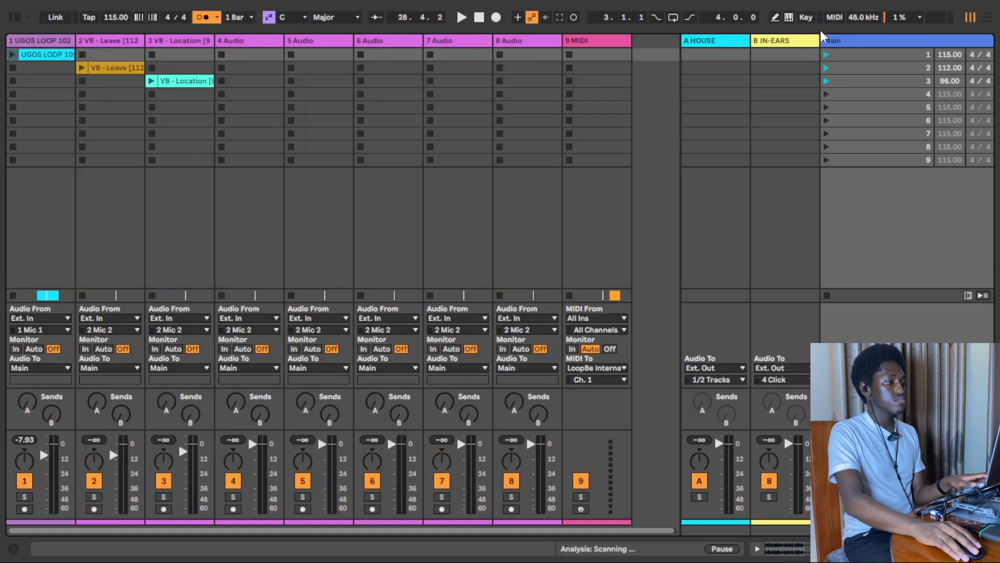
{"action": "key", "text": "ctrl+m"}
{"action": "key", "text": "ctrl+m"}
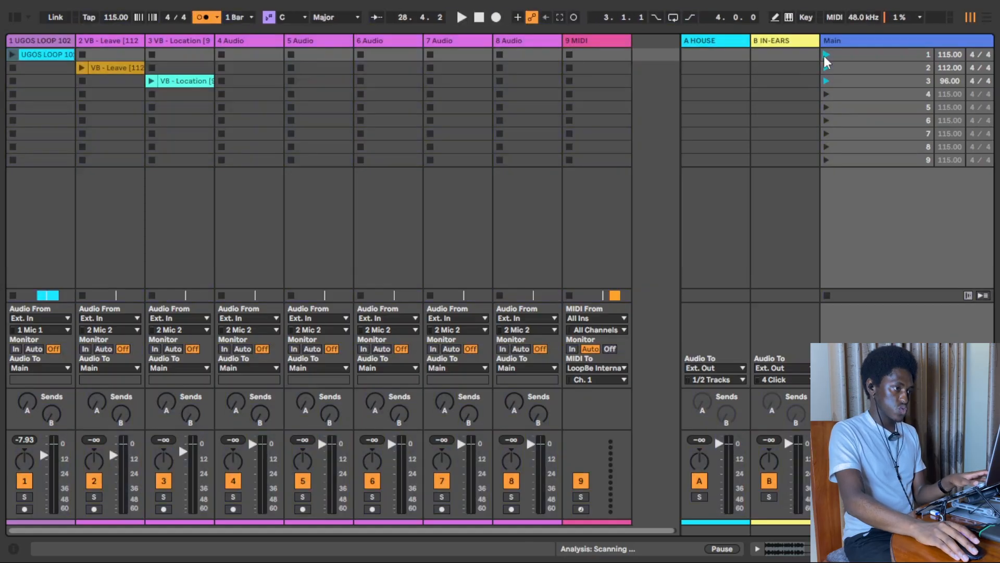
{"action": "key", "text": "ctrl+k"}
{"action": "key", "text": "ctrl+m"}
{"action": "key", "text": "ctrl+k"}
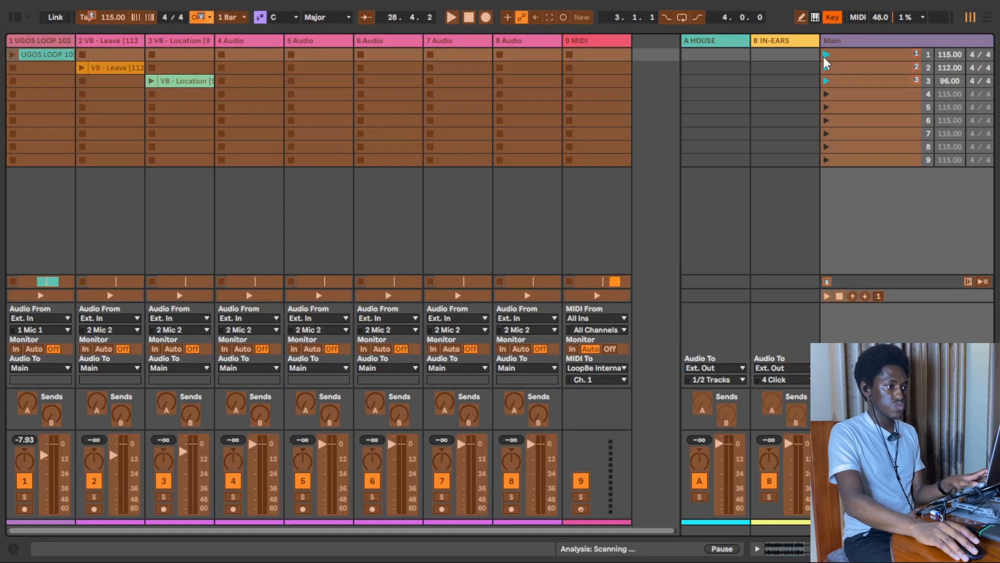
{"action": "key", "text": "ctrl+m"}
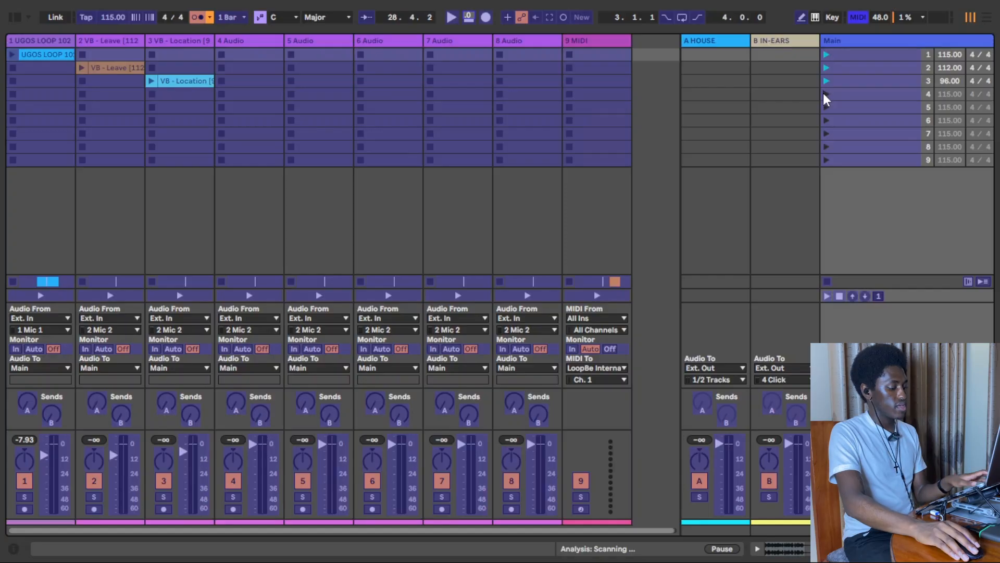
{"action": "key", "text": "ctrl+m"}
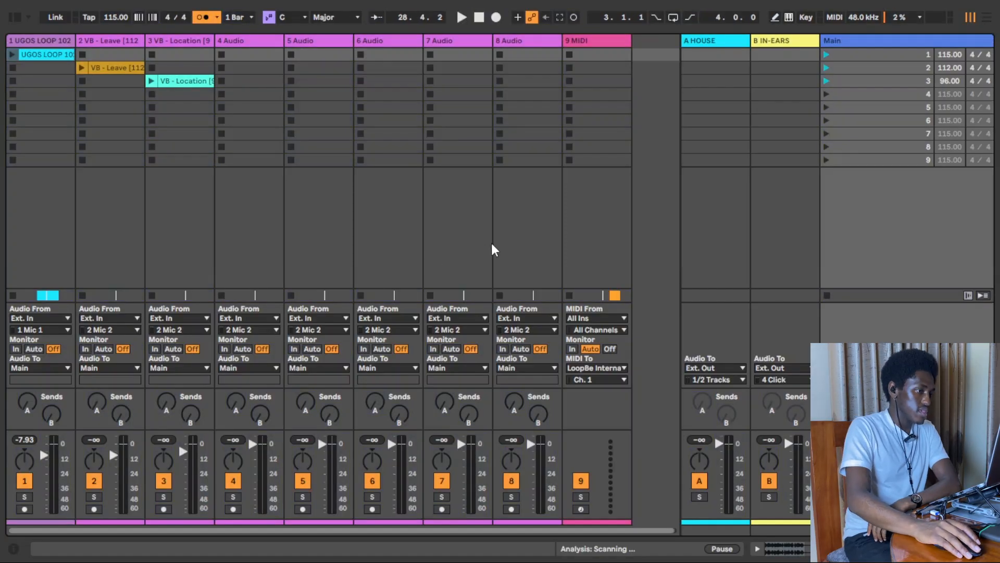